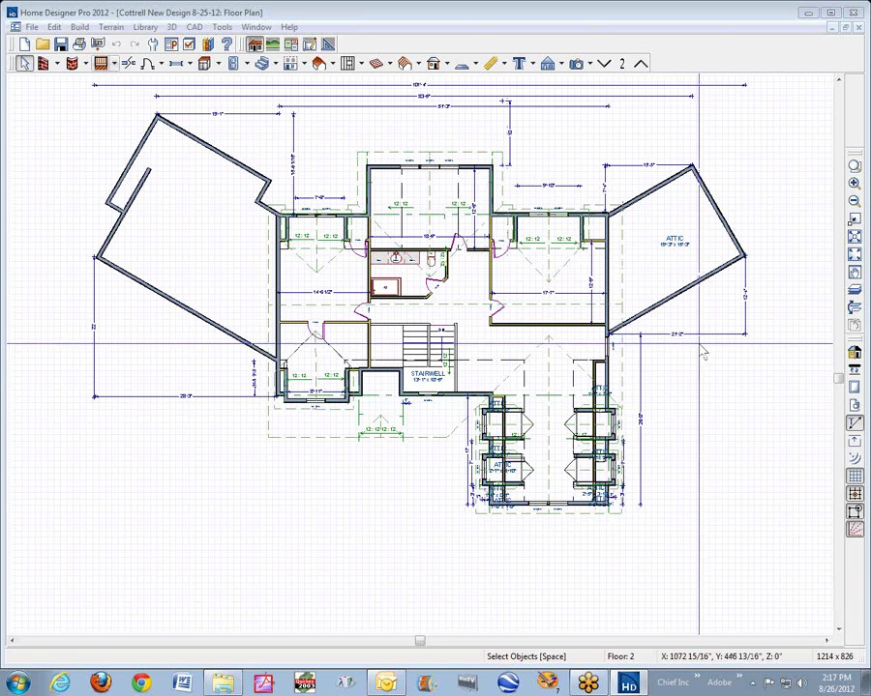
Step: Inspect the wall specification of the short exterior wall between the two left dormers in the lower wing
click(855, 166)
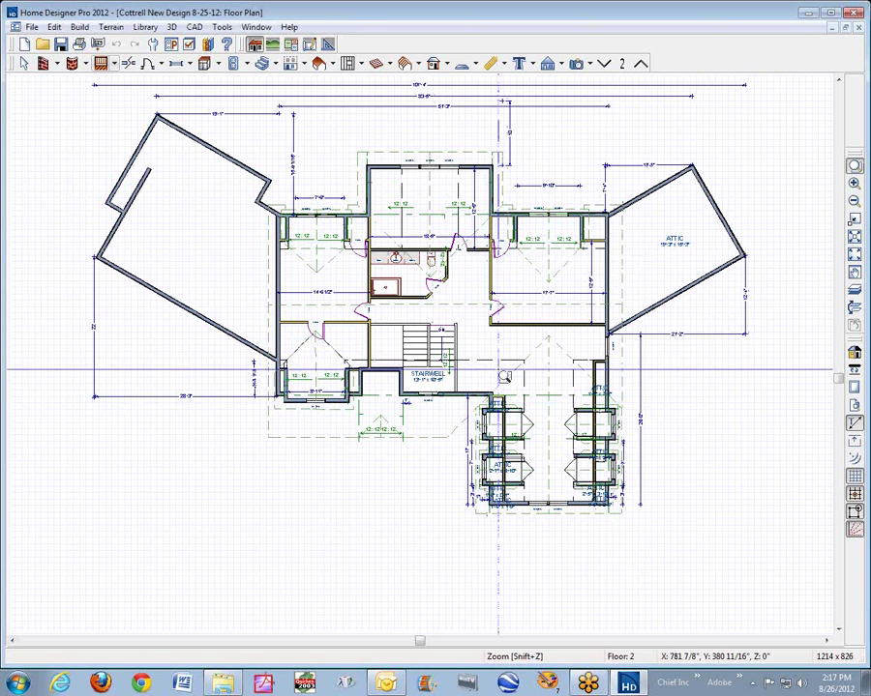
drag(435, 344, 684, 559)
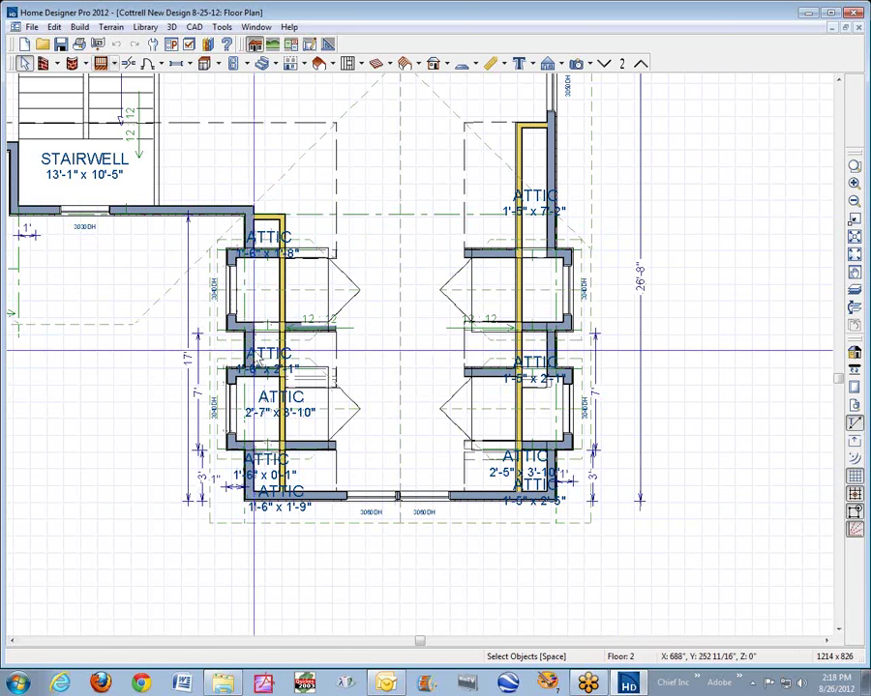
click(246, 341)
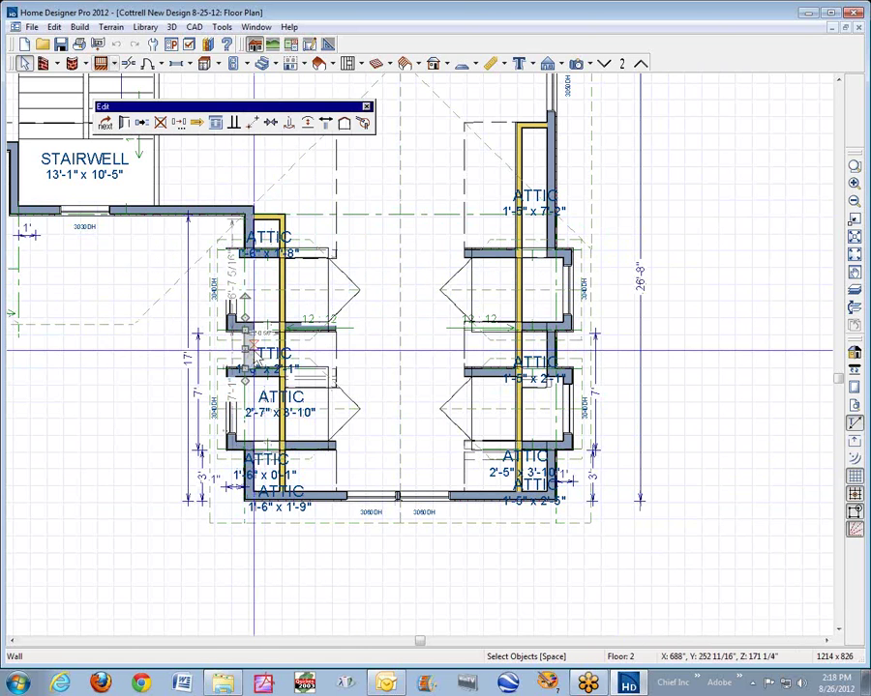
click(127, 124)
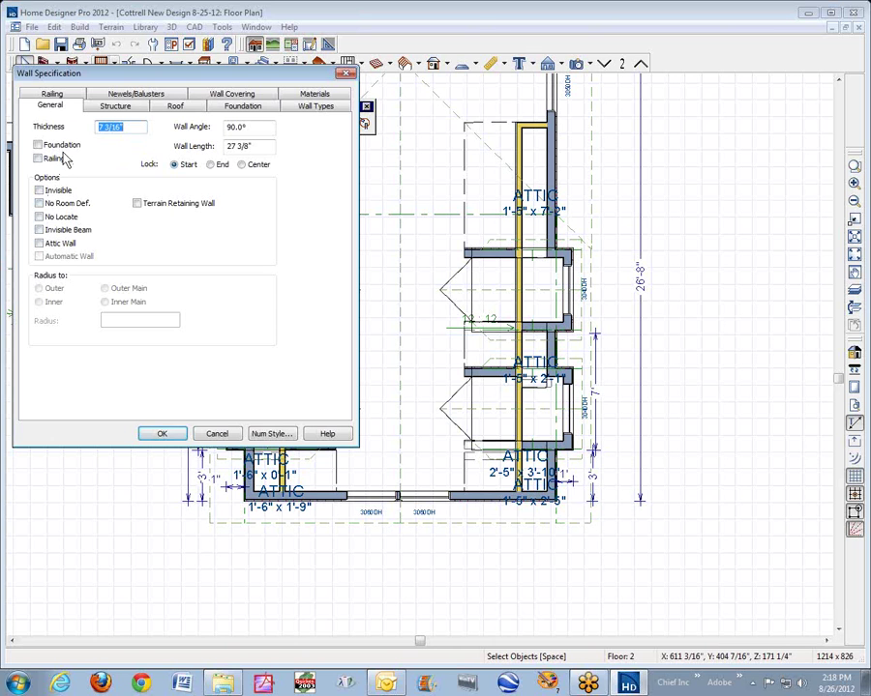
click(219, 434)
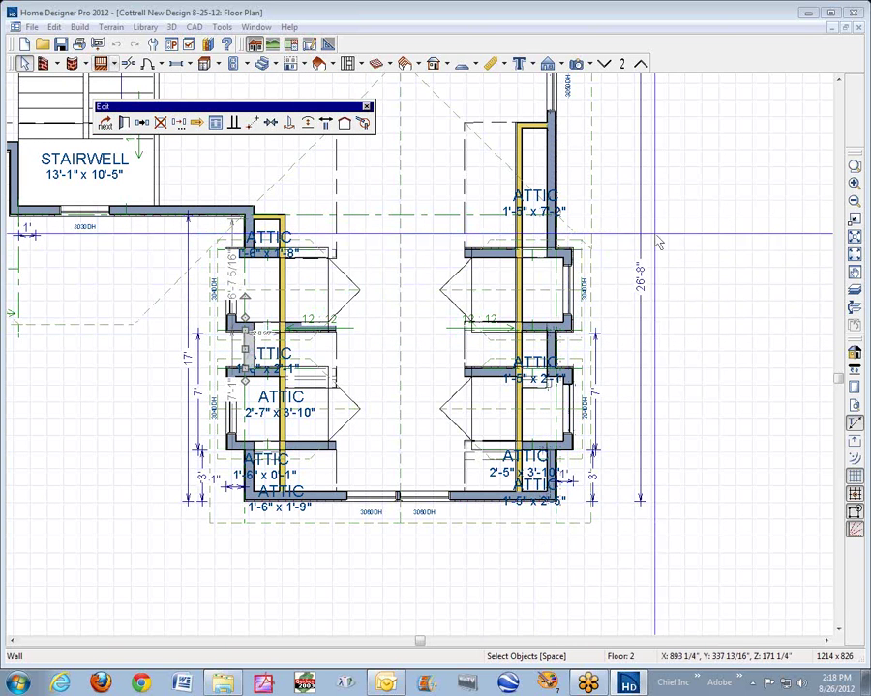
click(745, 221)
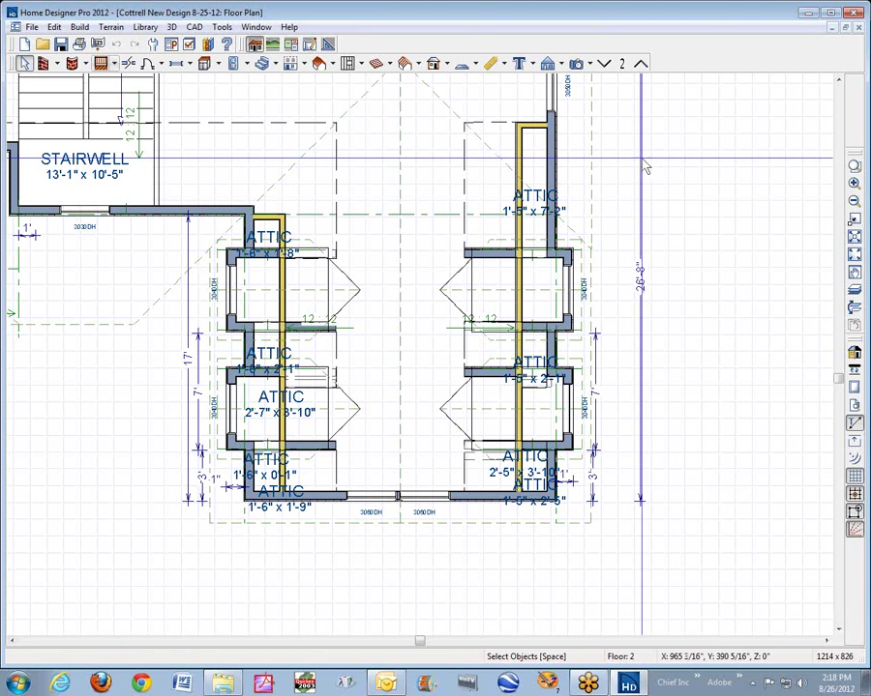
Step: Review the general, lighting and vector view options in the 3D settings
click(172, 27)
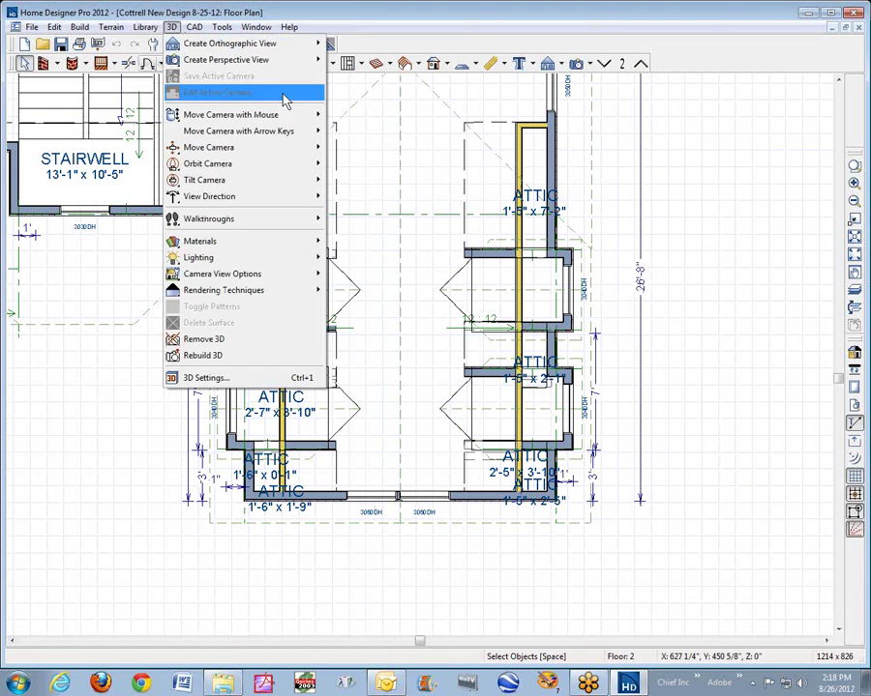
click(205, 379)
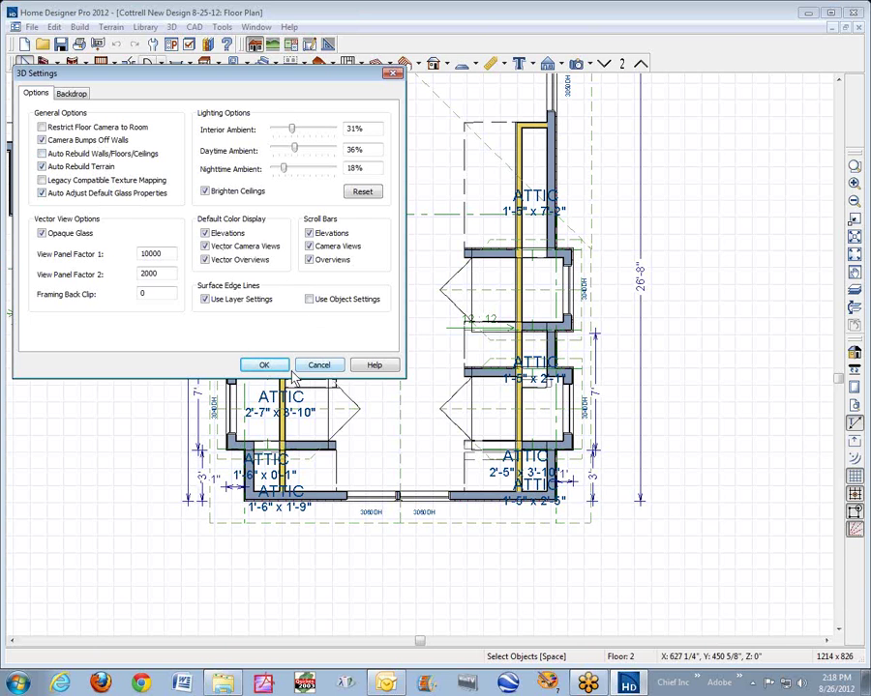
click(270, 367)
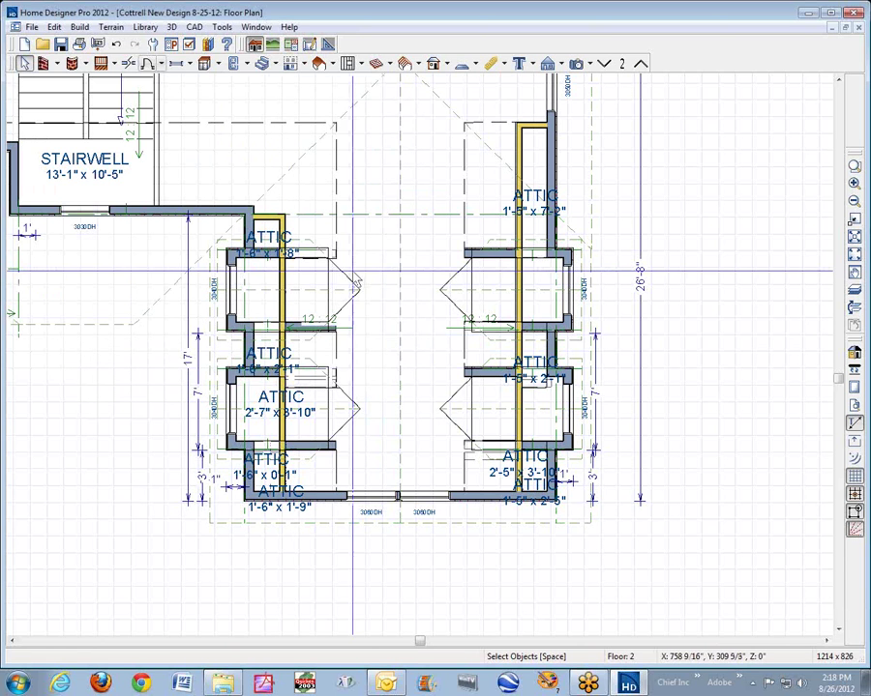
Step: Review the architectural, general and appearance preferences
click(54, 27)
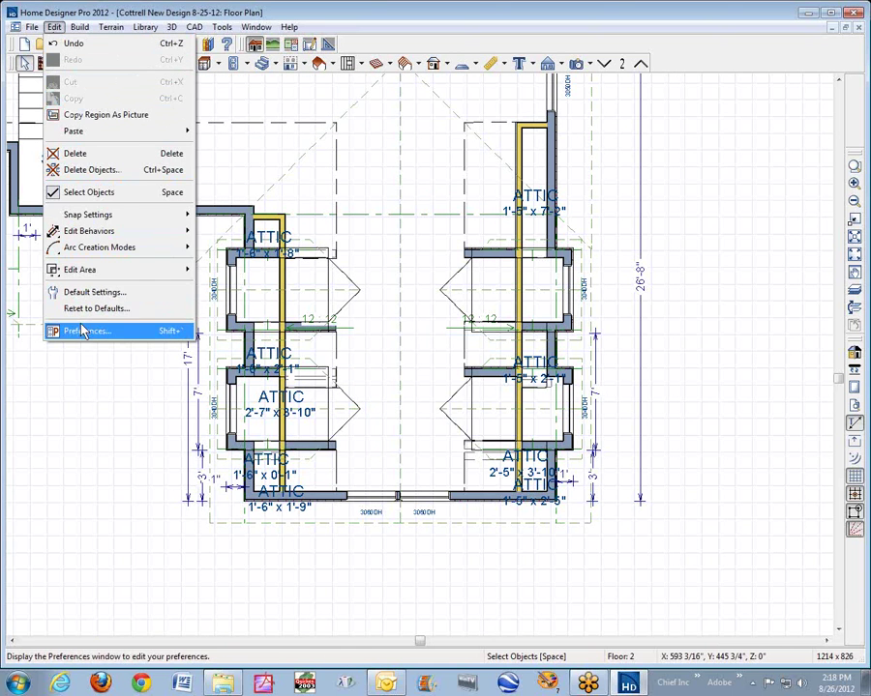
click(85, 334)
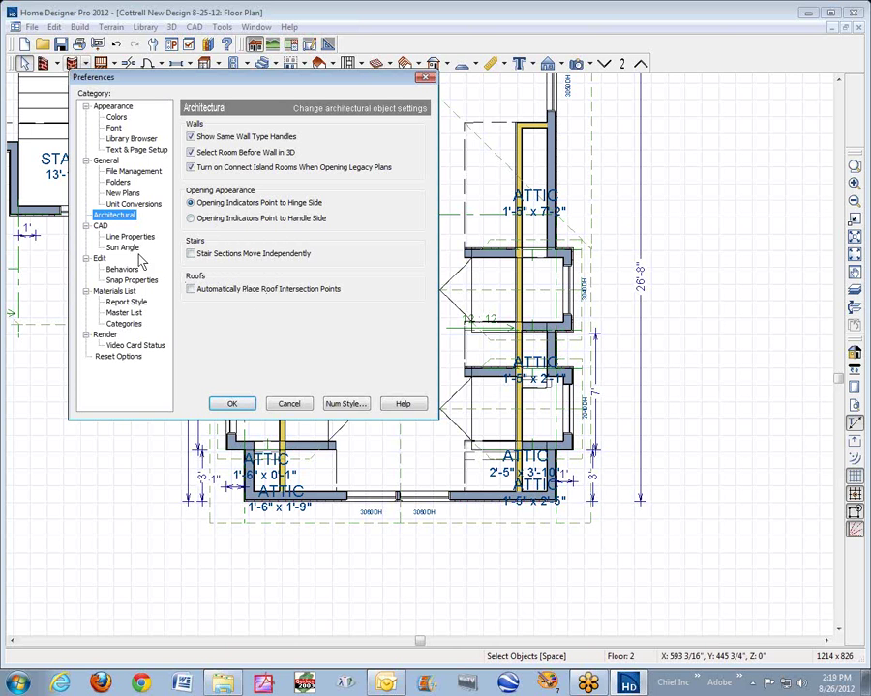
click(106, 161)
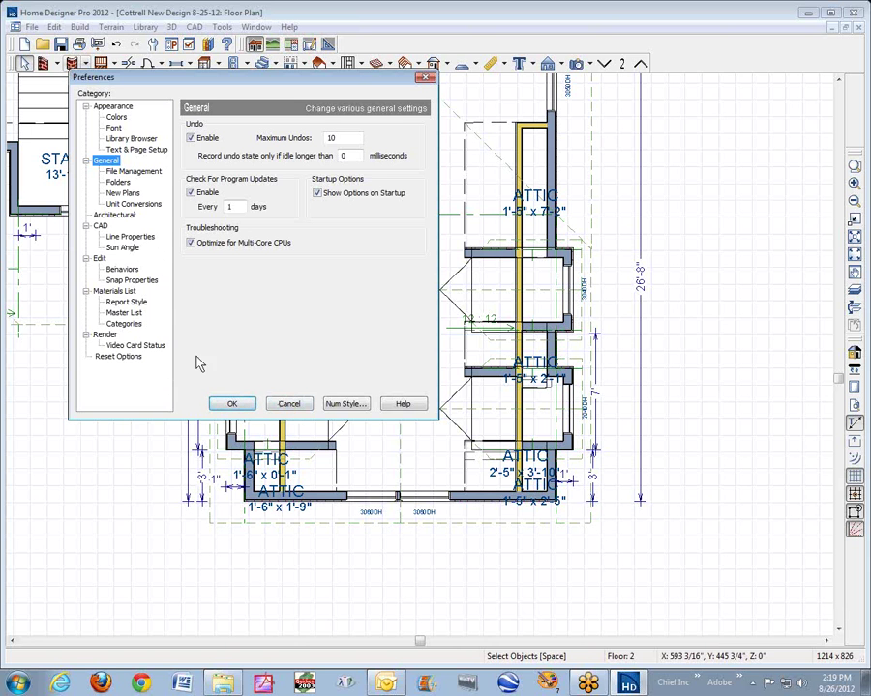
click(112, 107)
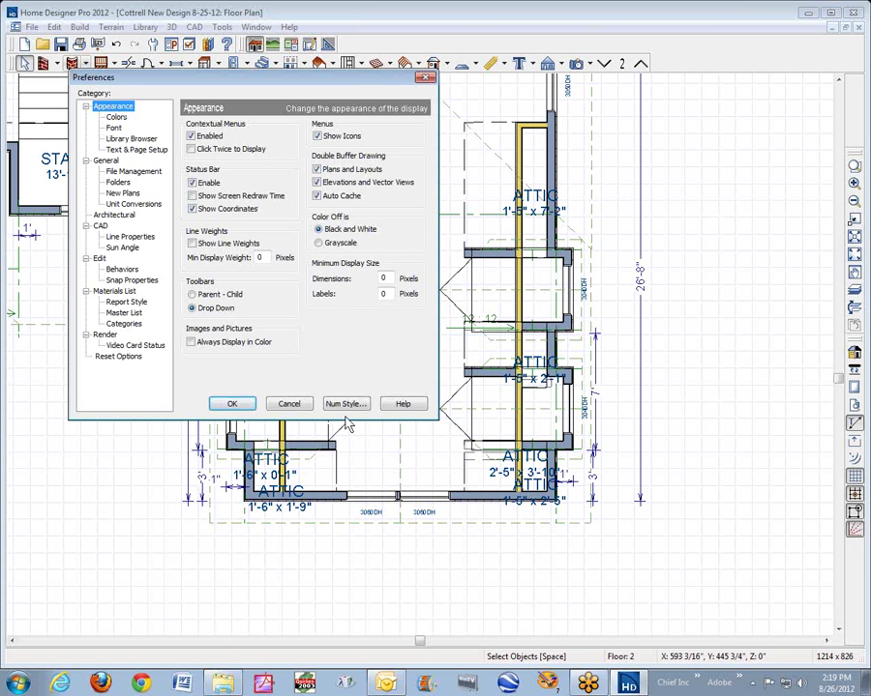
click(245, 409)
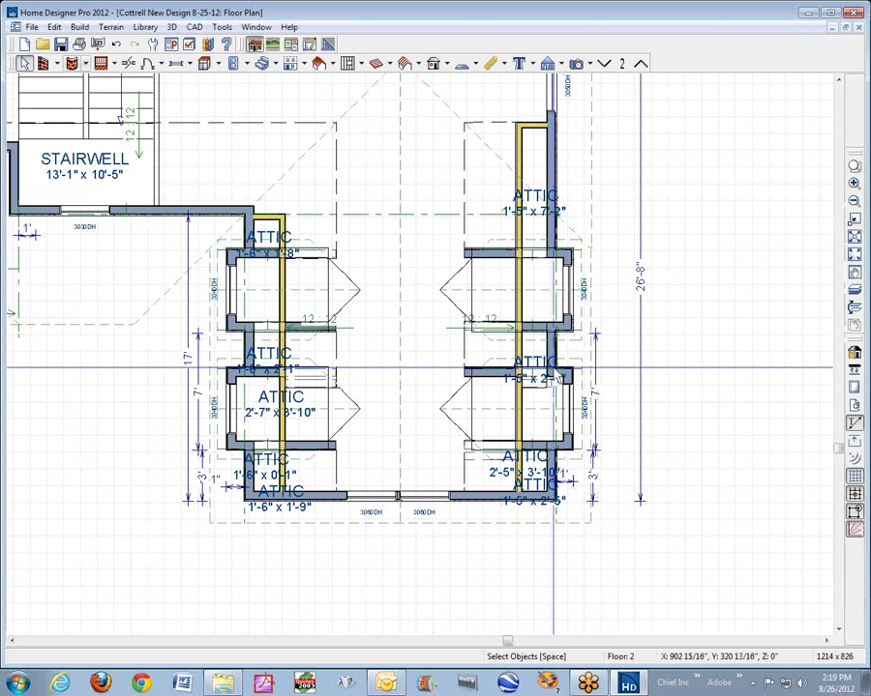
Step: Delete the four dormers along both sides of the lower wing
click(574, 335)
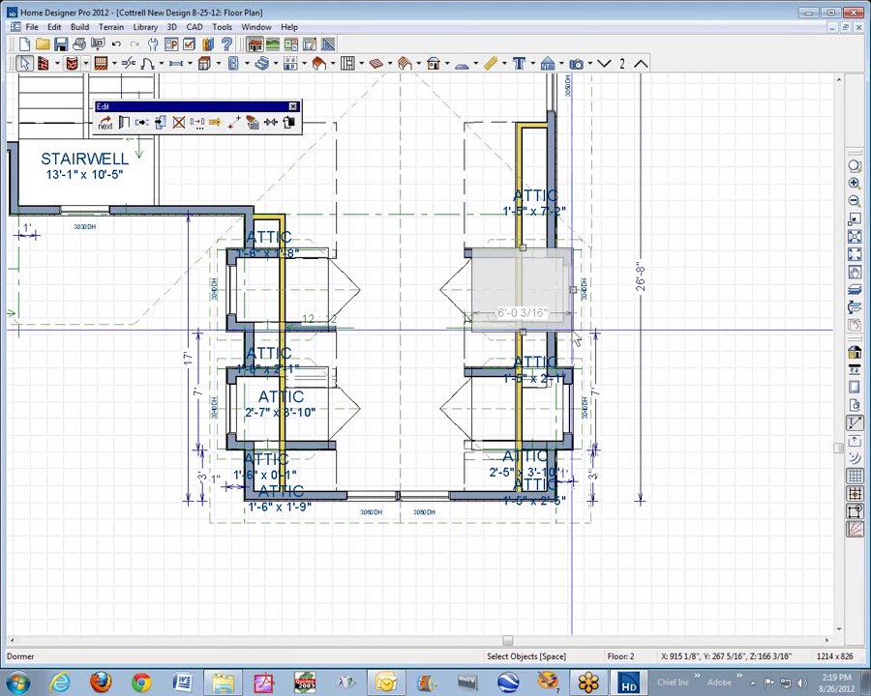
key(Delete)
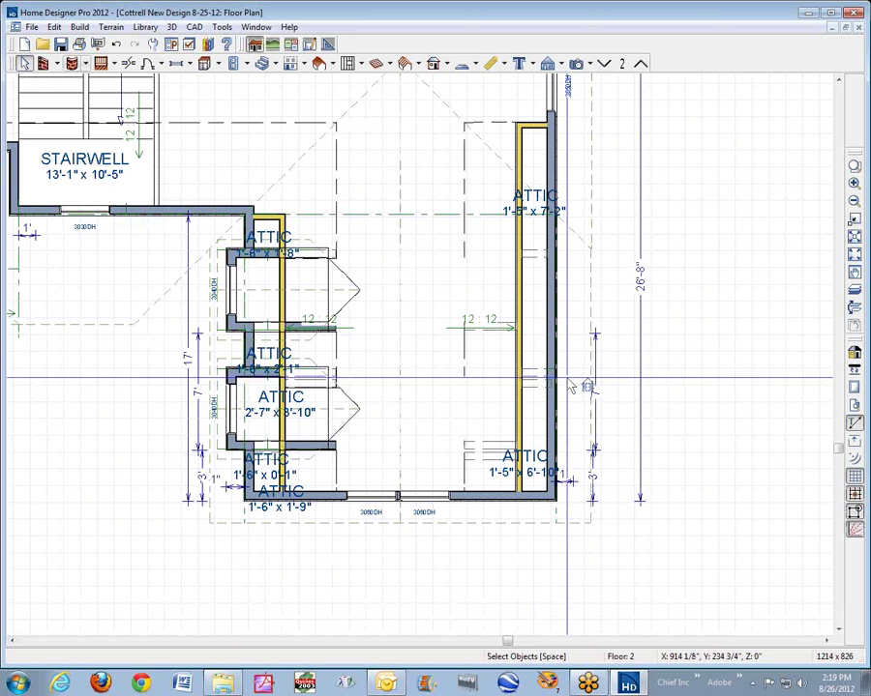
click(236, 383)
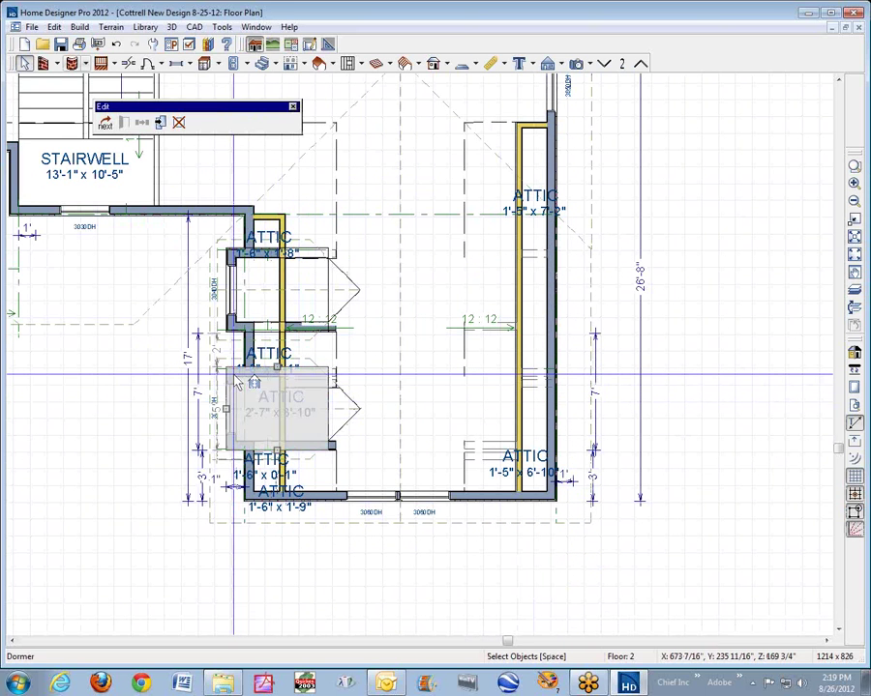
key(Delete)
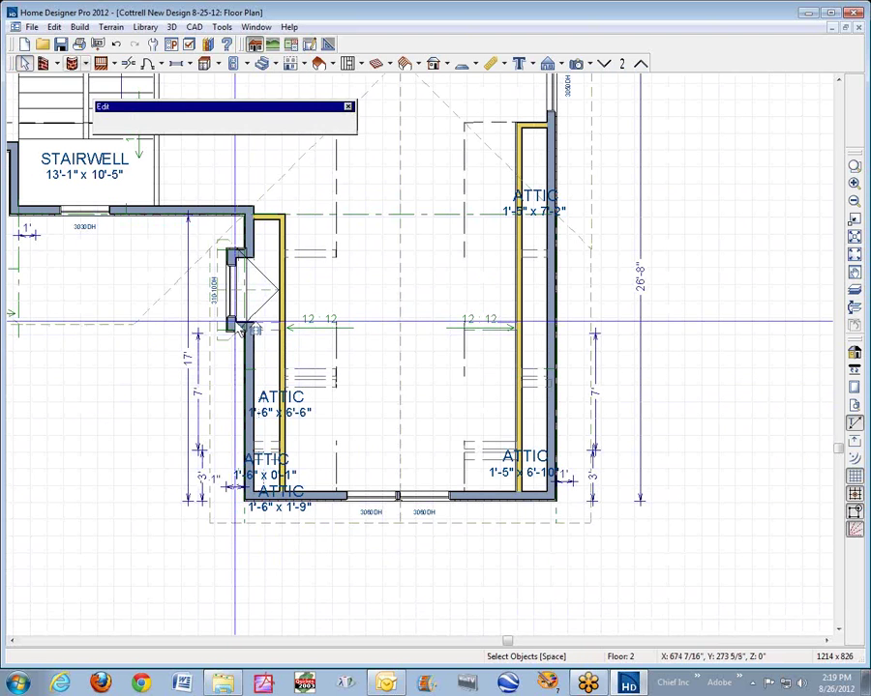
click(233, 334)
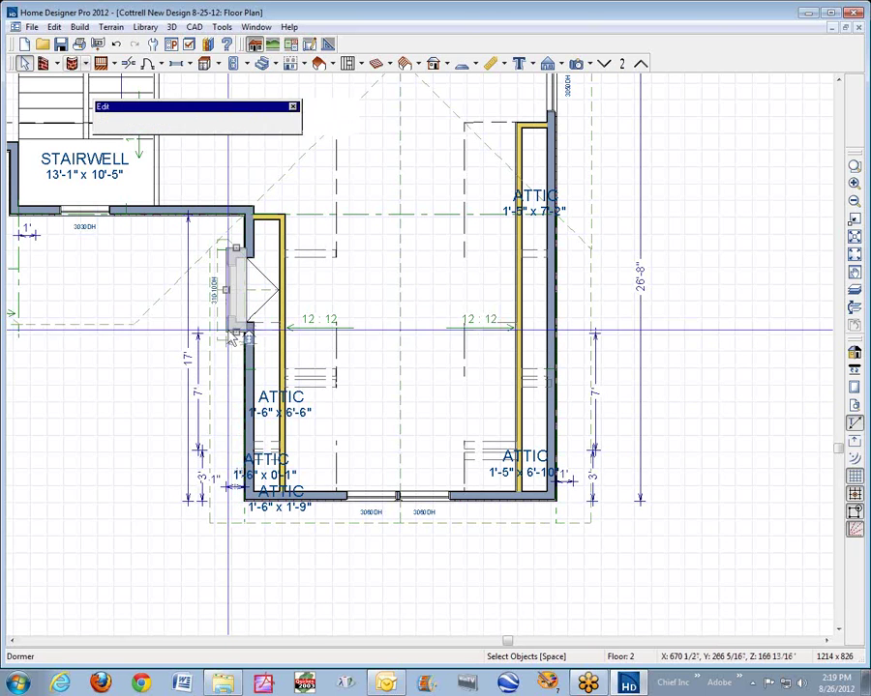
key(Delete)
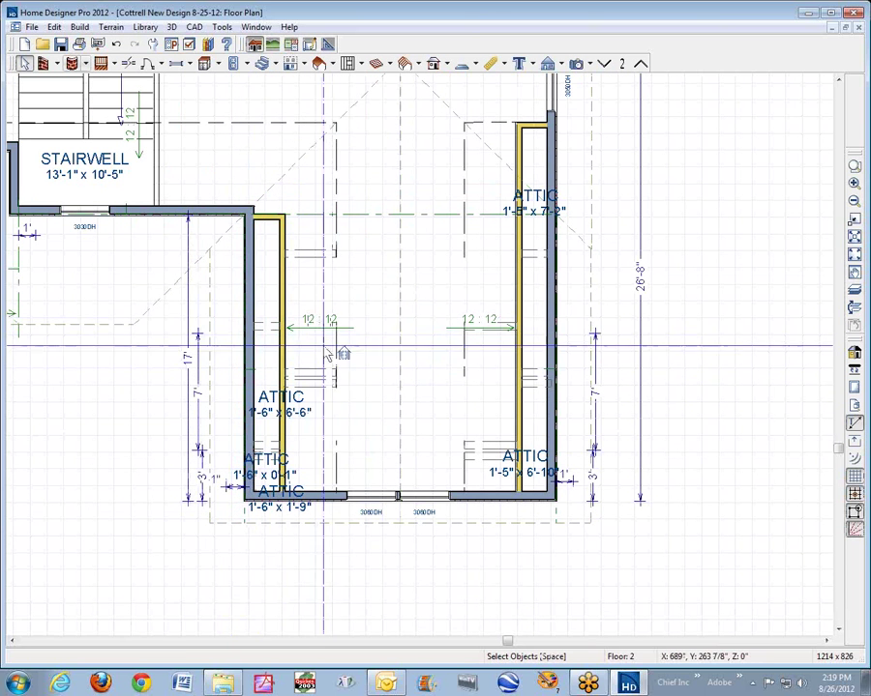
Step: Align the short wall at the head of the left attic strip with the stairwell's exterior wall and delete nearby leftover dormer walls
click(267, 215)
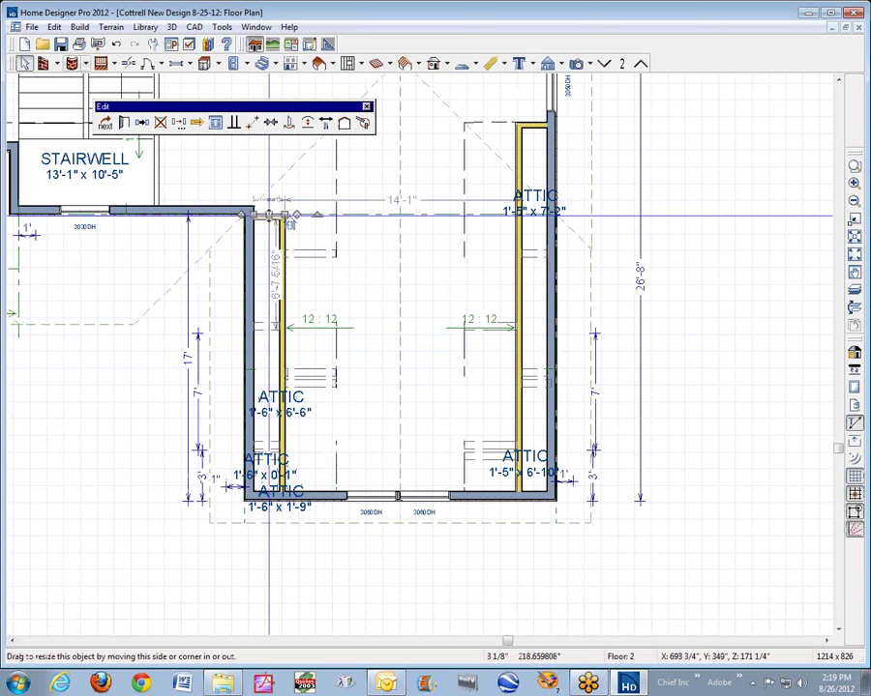
drag(269, 215, 274, 206)
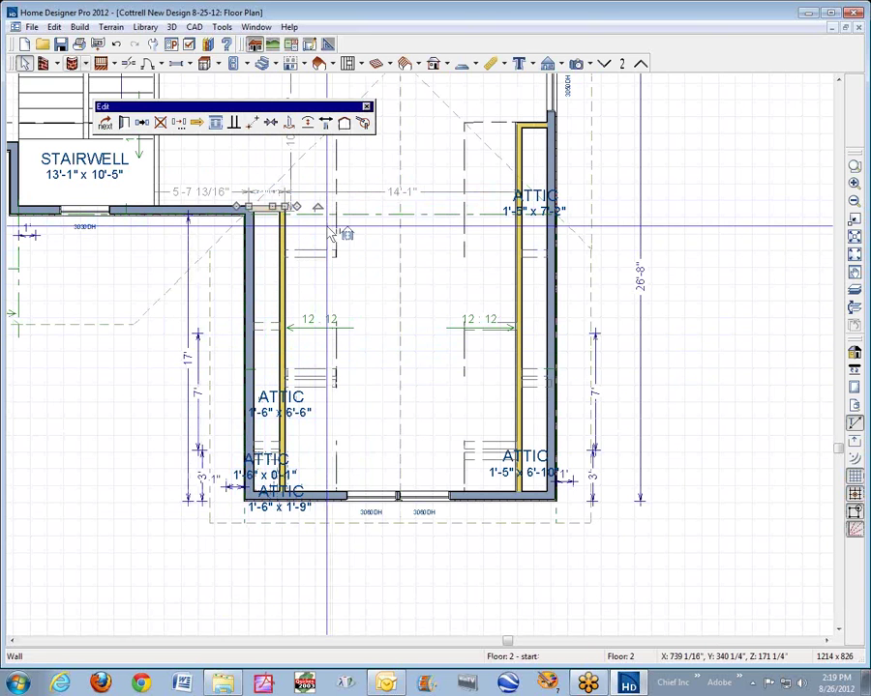
click(302, 253)
drag(303, 263, 330, 351)
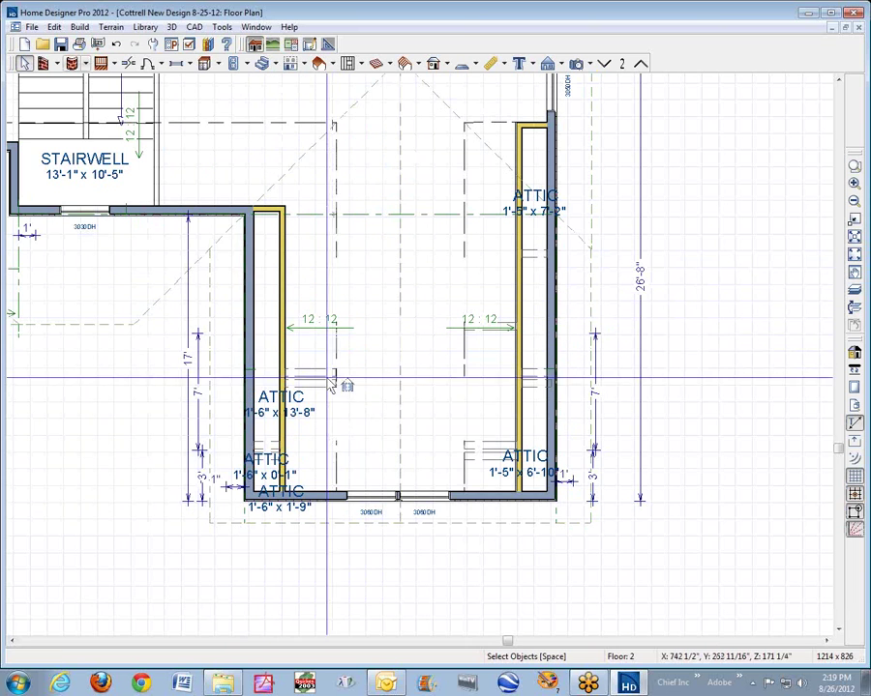
Step: Delete the left exterior wall of the lower wing and the invisible wall stubs left in its attic strip
click(314, 447)
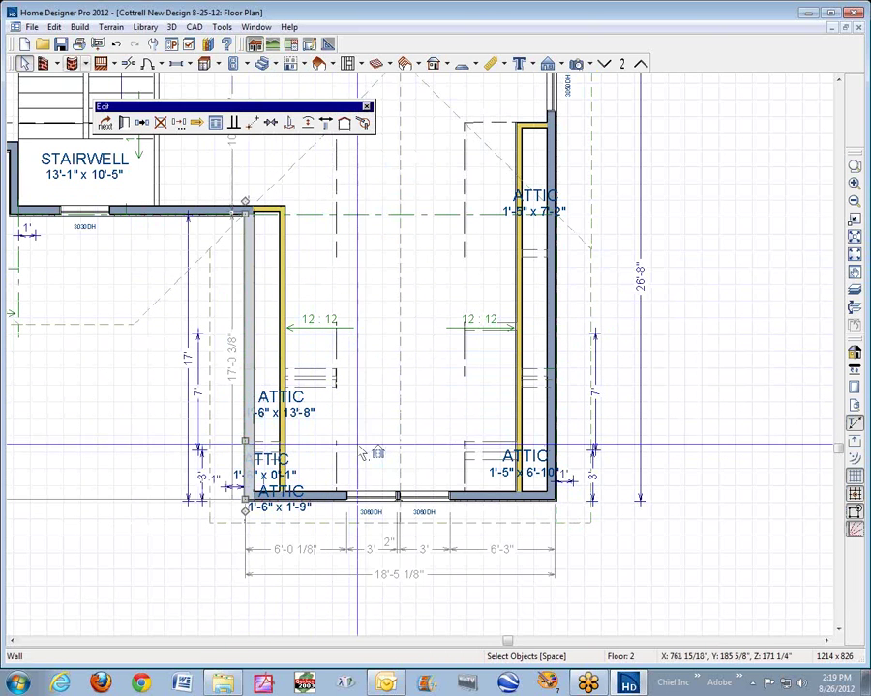
key(Delete)
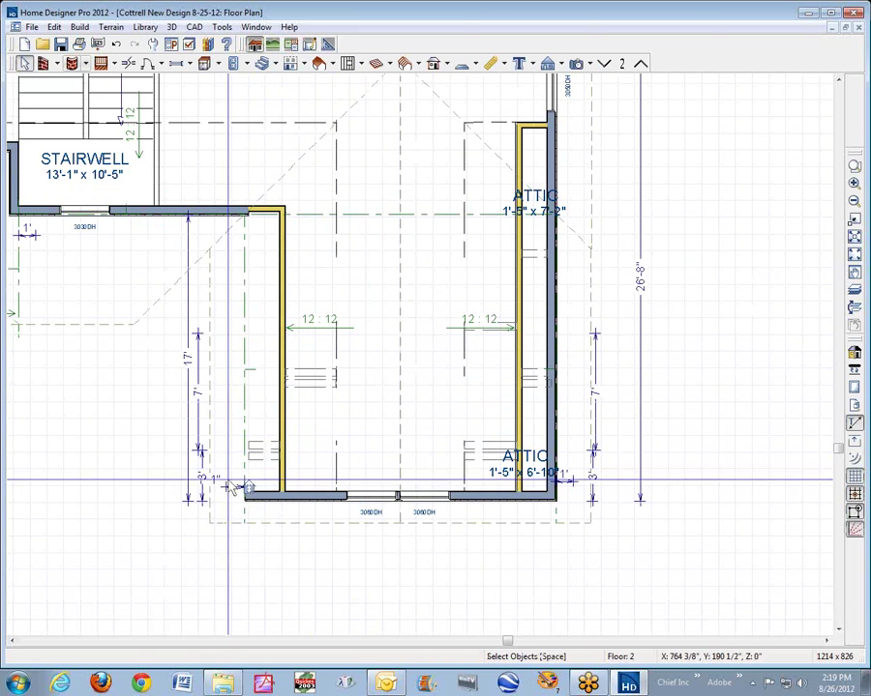
click(284, 466)
key(Delete)
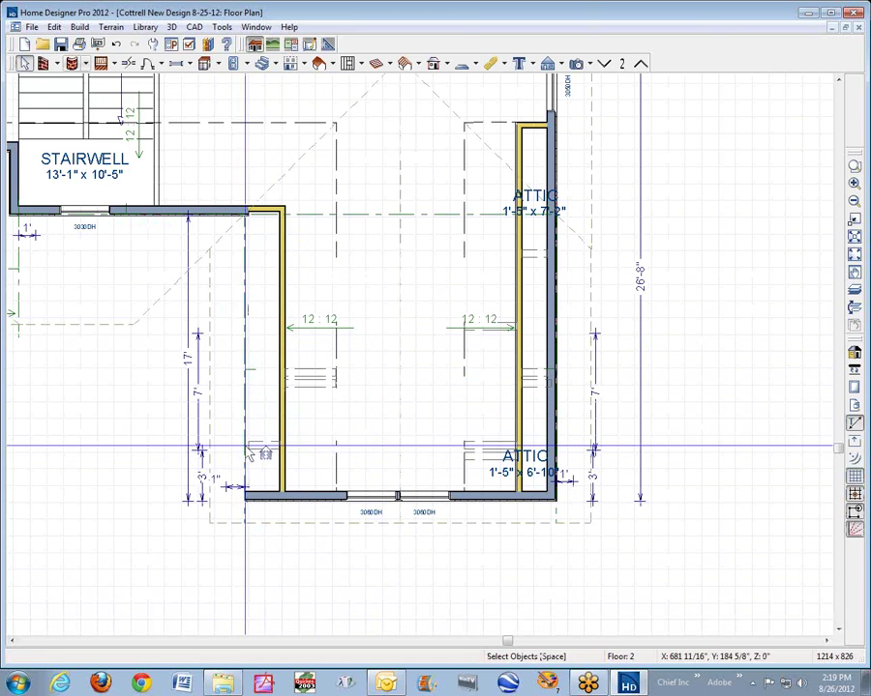
click(291, 470)
key(Delete)
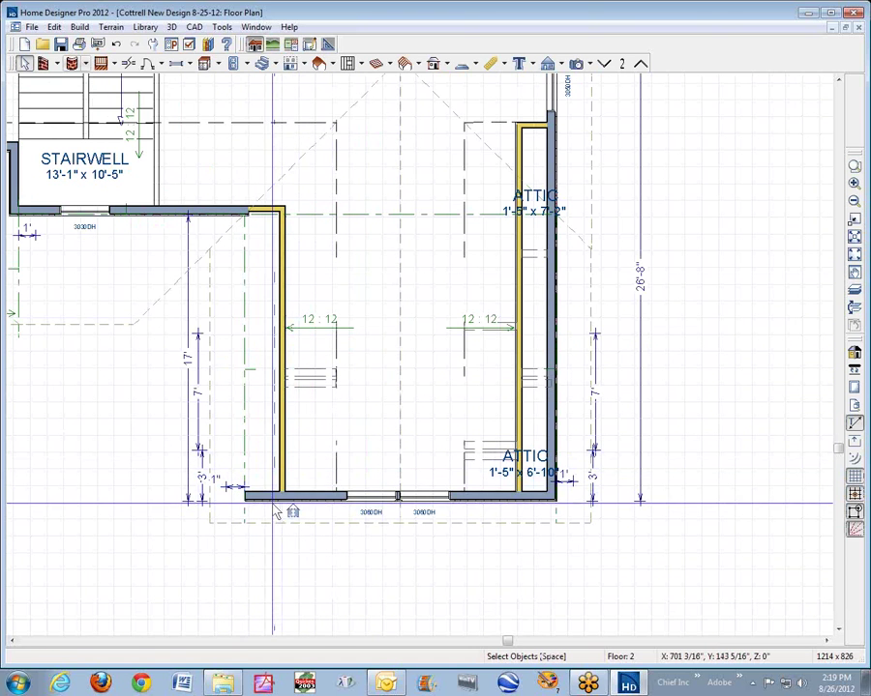
Step: Delete the wing's right exterior wall and shorten the two-window end wall to meet both inner attic walls, about 14'-4 1/2" long
click(253, 497)
drag(247, 500, 282, 513)
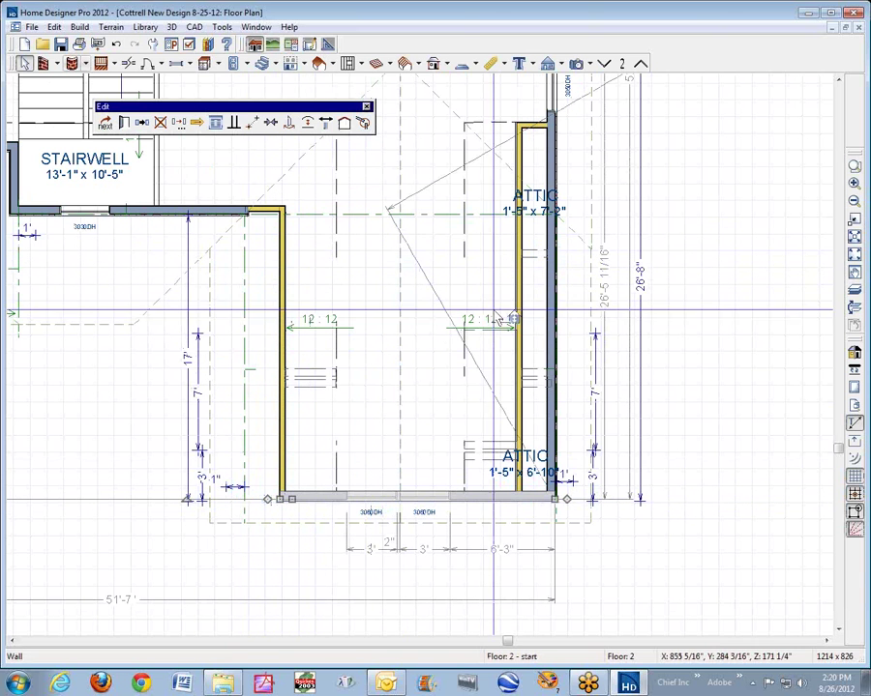
click(553, 446)
drag(553, 446, 552, 501)
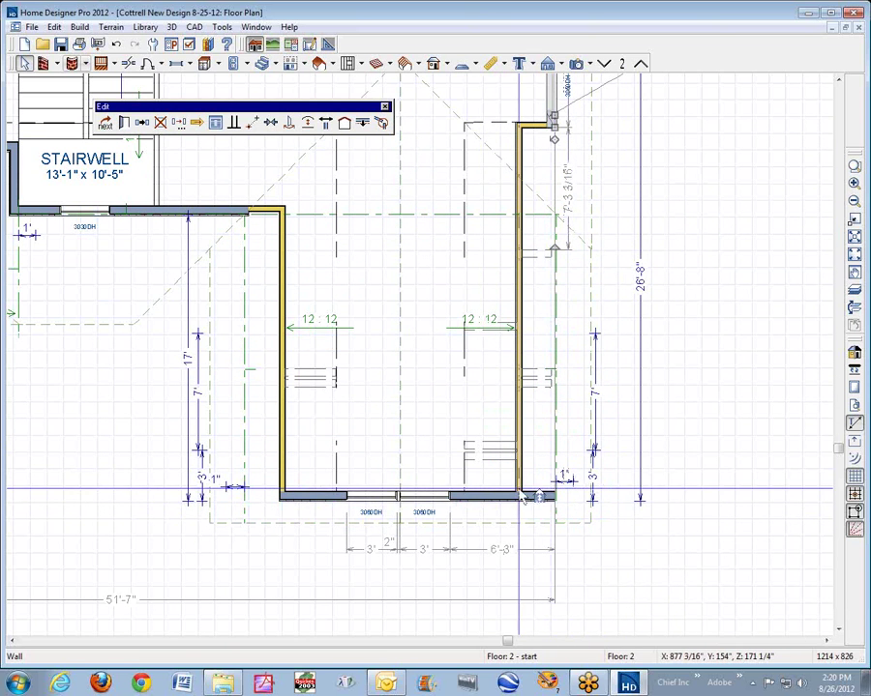
click(525, 499)
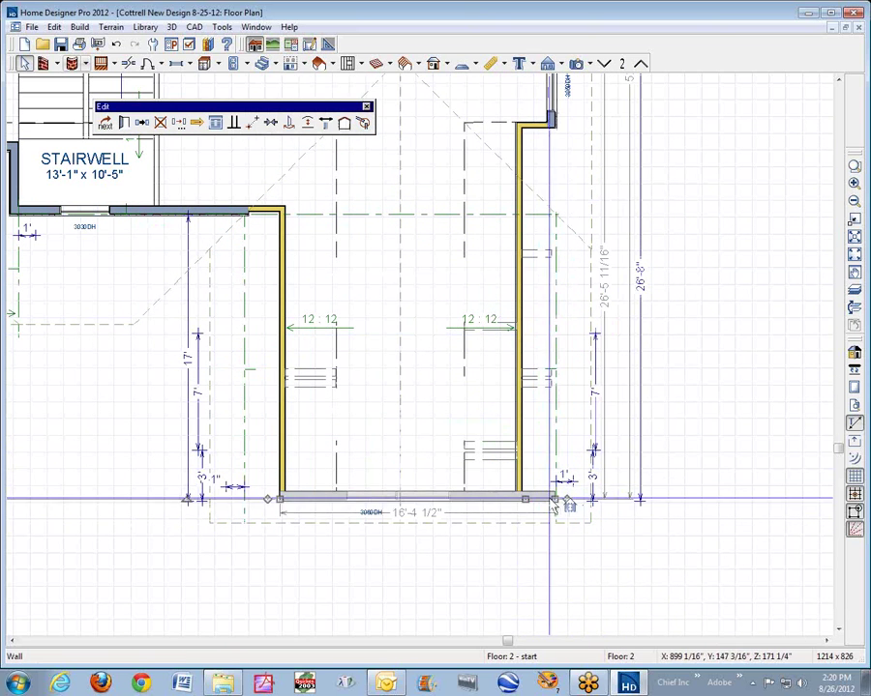
drag(547, 501, 519, 499)
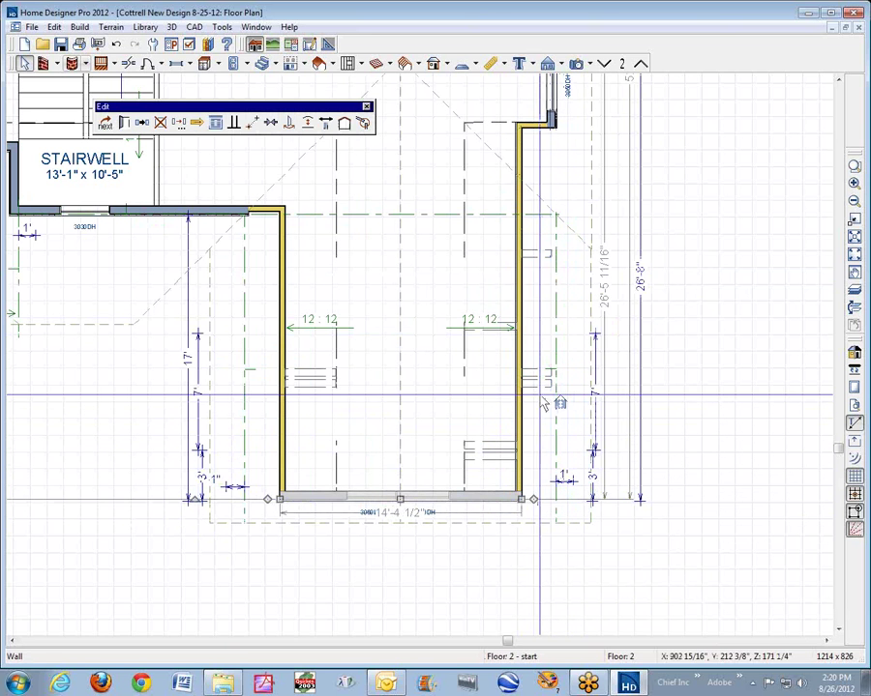
Step: Delete the leftover invisible dormer walls outside the lower wing's right yellow wall
click(534, 389)
drag(536, 392, 564, 266)
click(510, 309)
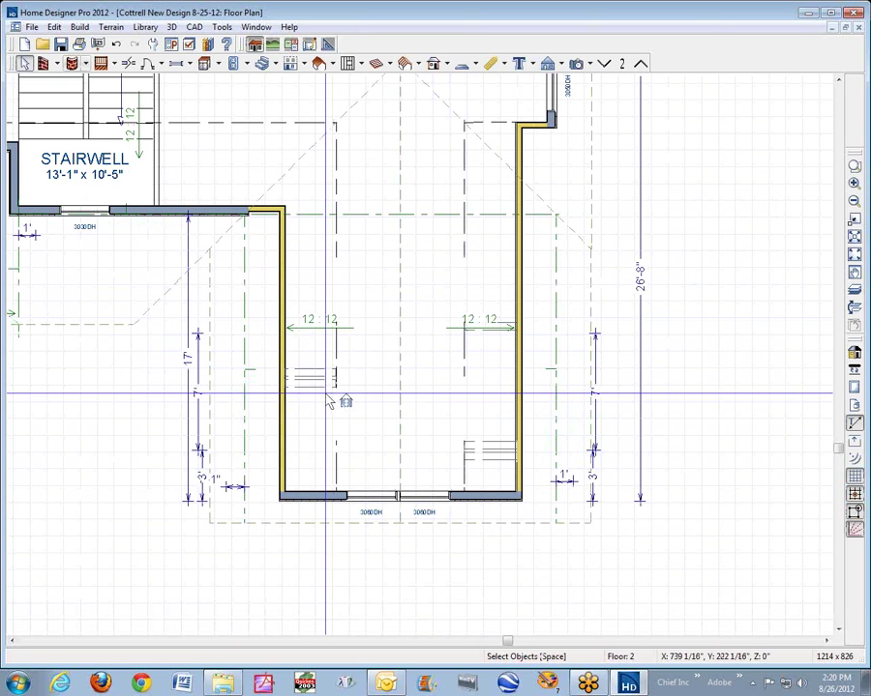
Step: Delete the remaining invisible dormer walls inside the lower wing's room along both side walls
click(318, 384)
key(Delete)
click(318, 370)
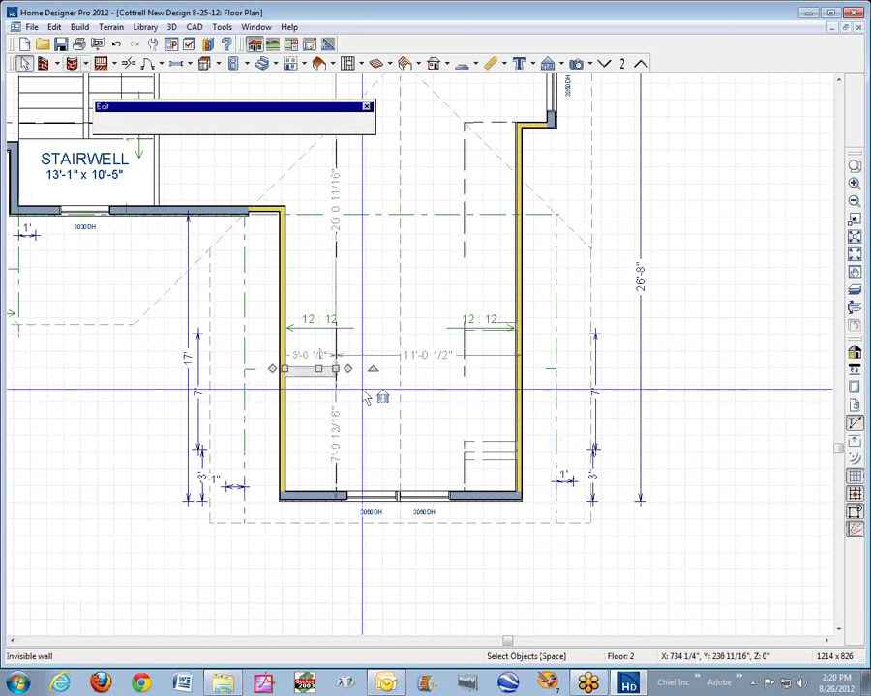
key(Delete)
click(500, 458)
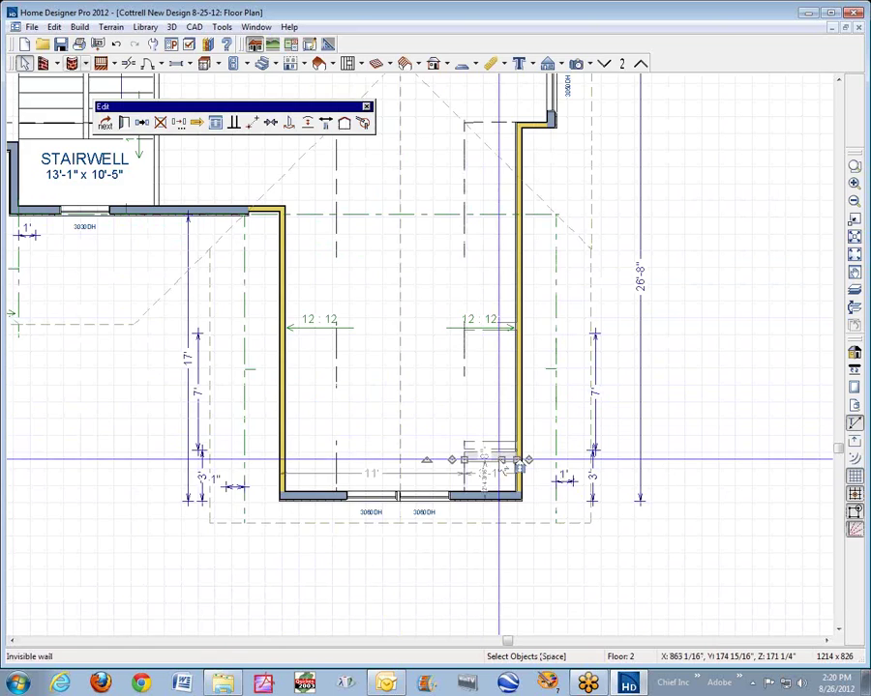
mouse_move(518, 455)
mouse_down()
mouse_move(501, 432)
mouse_move(514, 385)
mouse_move(503, 338)
mouse_move(488, 338)
mouse_up()
key(Escape)
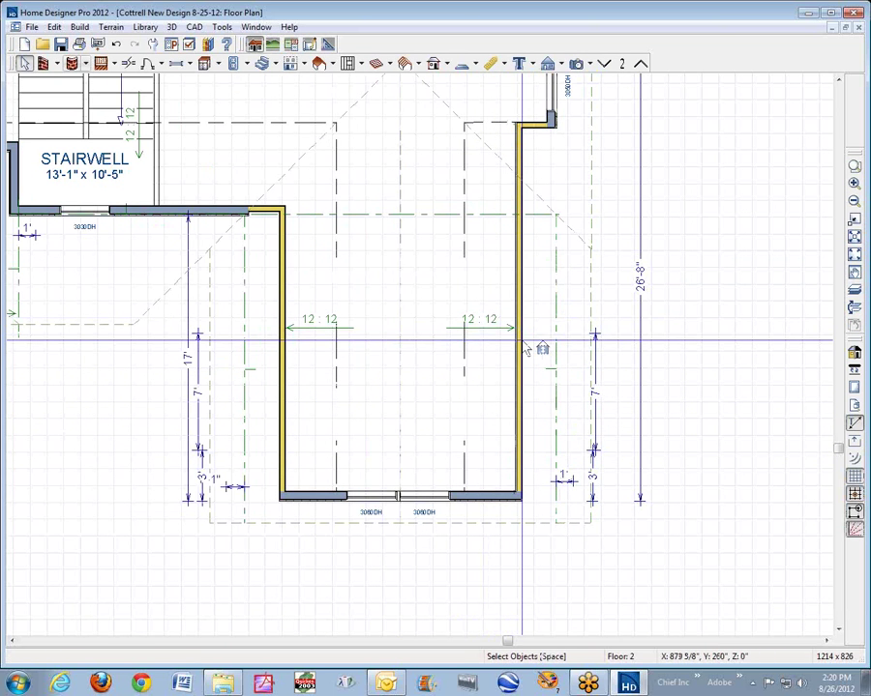
Step: Turn on the reference display so the first floor's layout shows beneath the second-floor plan
click(854, 299)
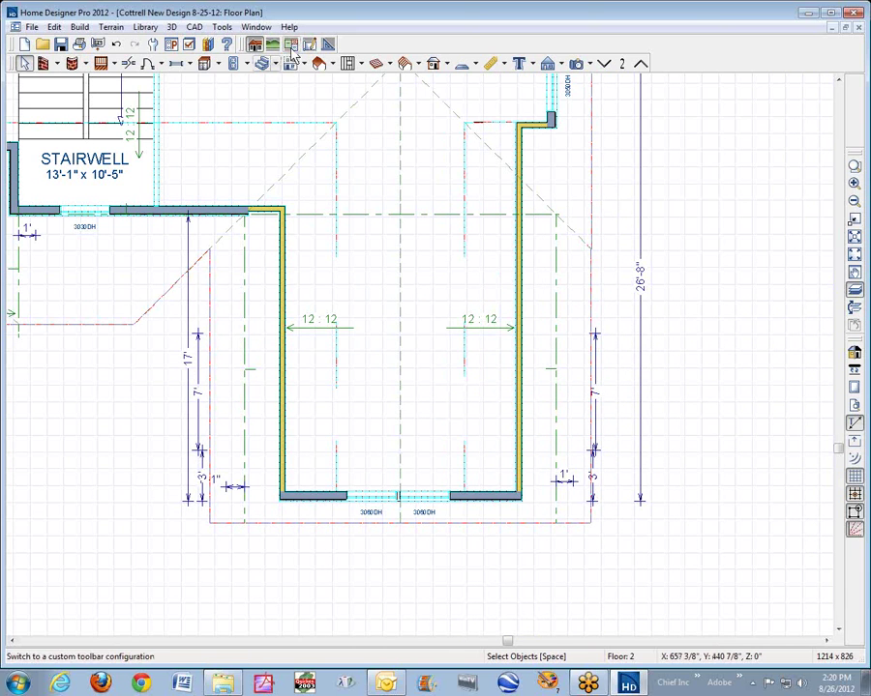
click(605, 65)
click(641, 66)
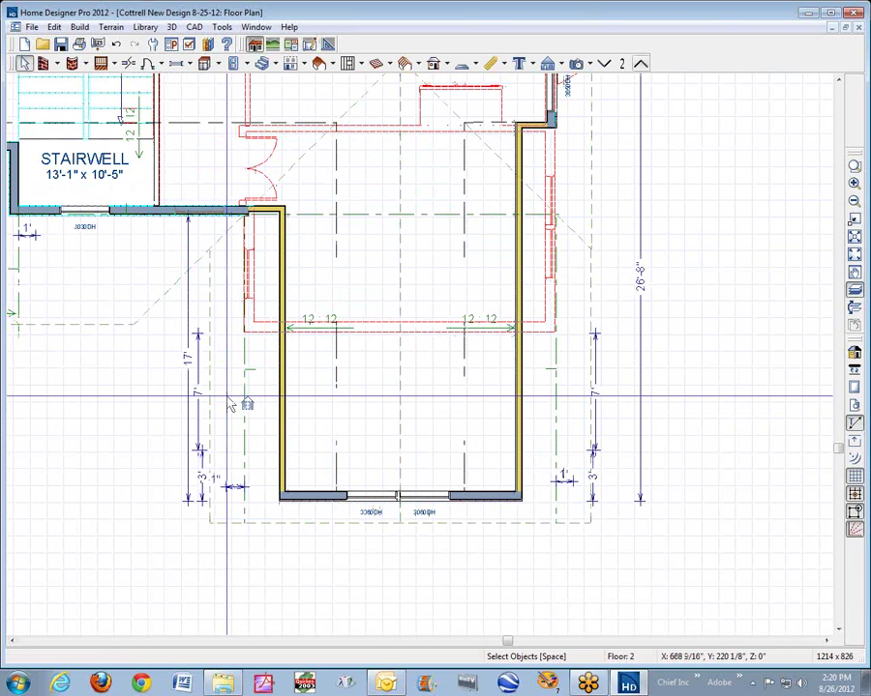
Step: Place an auto dormer near the lower end of the wing's left roof slope and shift it slightly away from the end wall
click(81, 27)
mouse_move(114, 141)
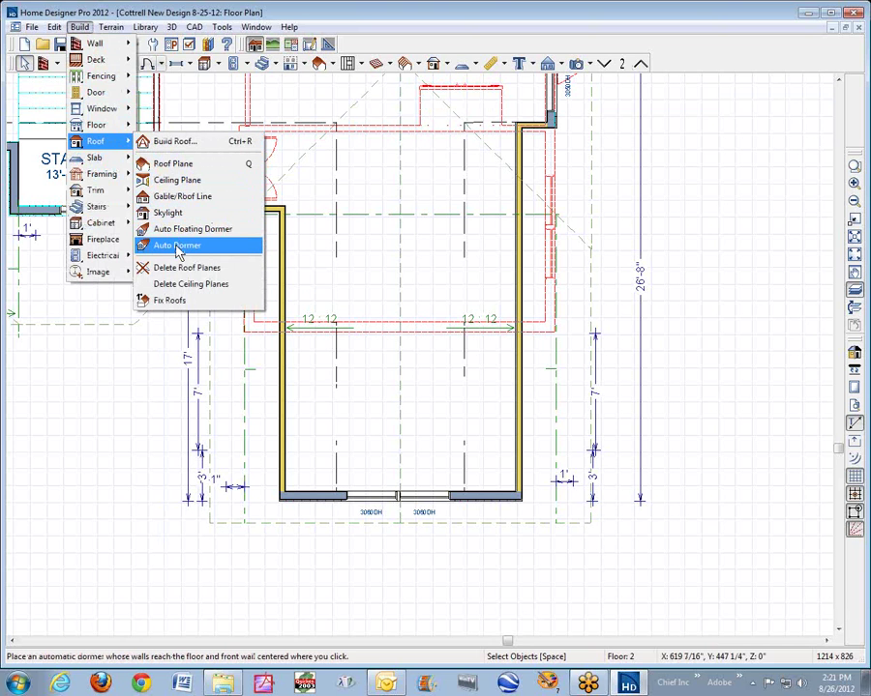
click(174, 245)
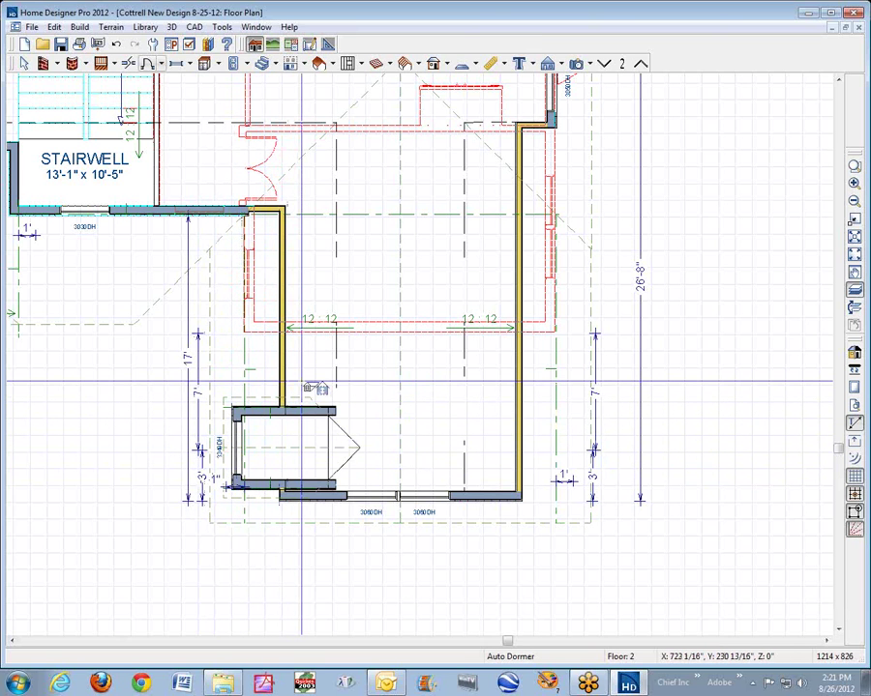
key(space)
click(266, 431)
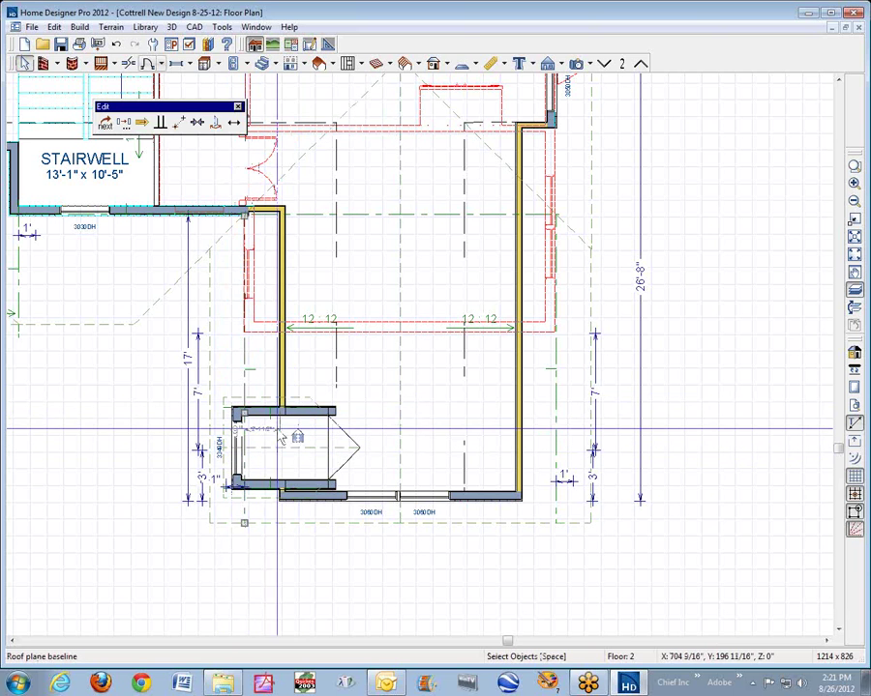
click(279, 418)
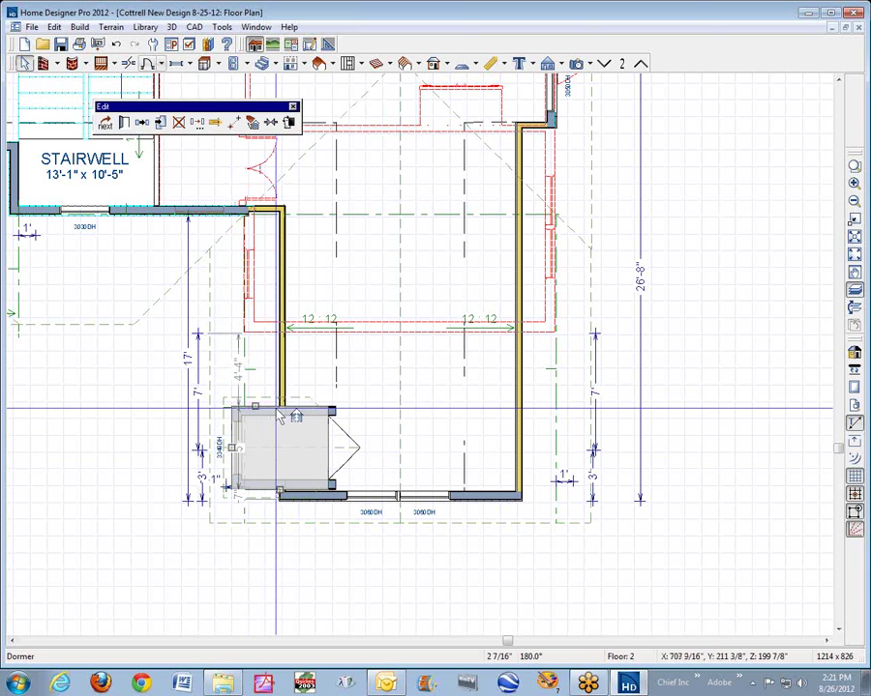
scroll(279, 418, up, 1)
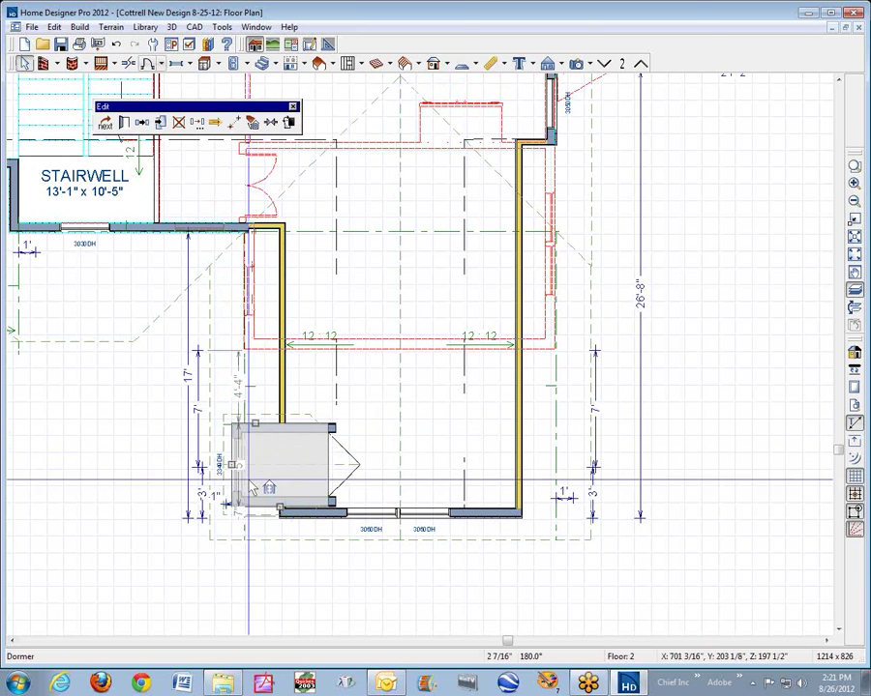
drag(233, 466, 228, 454)
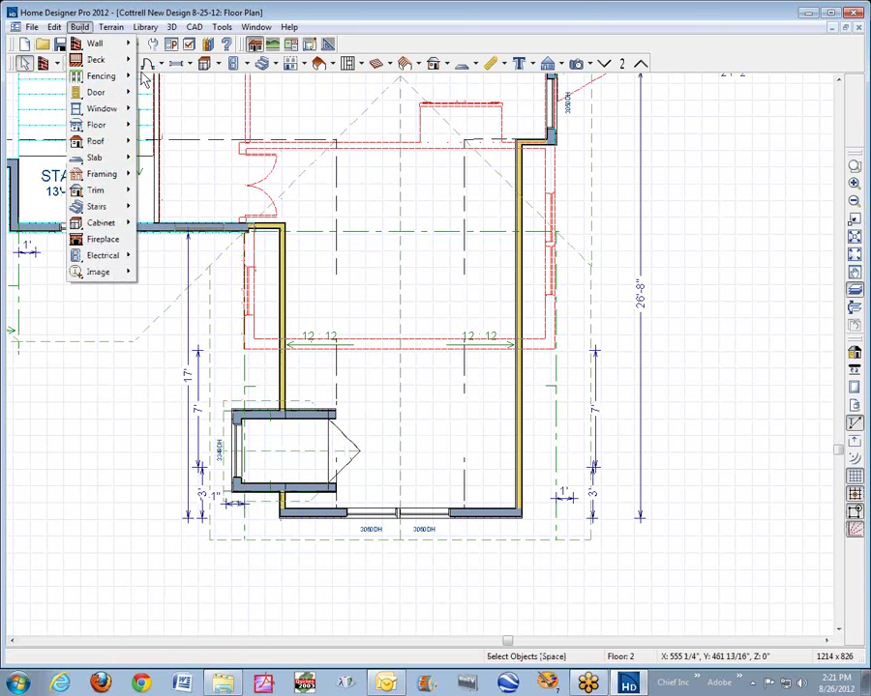
Step: Add three more auto dormers: one opposite on the right slope and an aligned pair farther up the wing
mouse_move(102, 210)
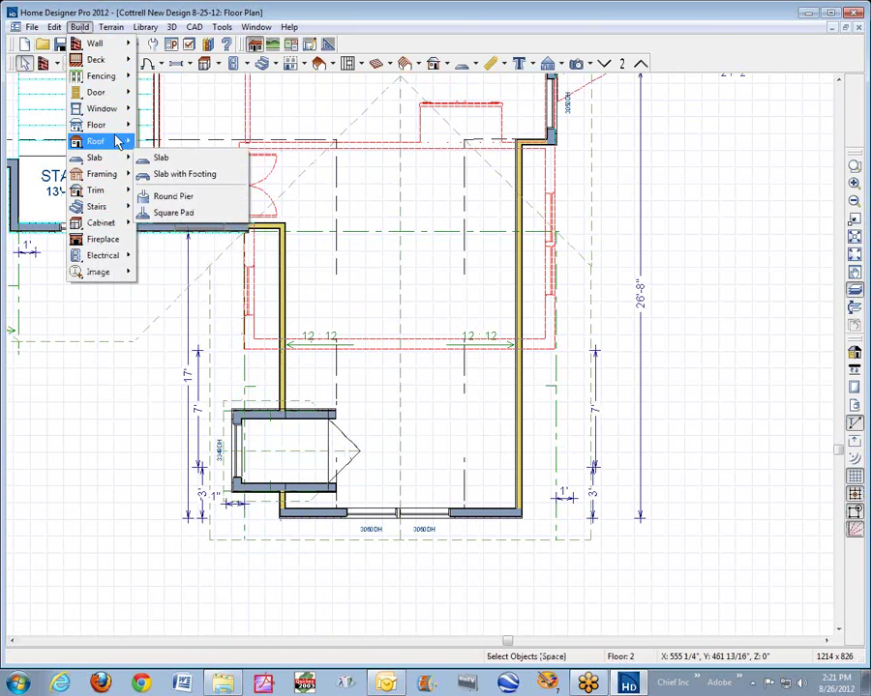
mouse_move(90, 151)
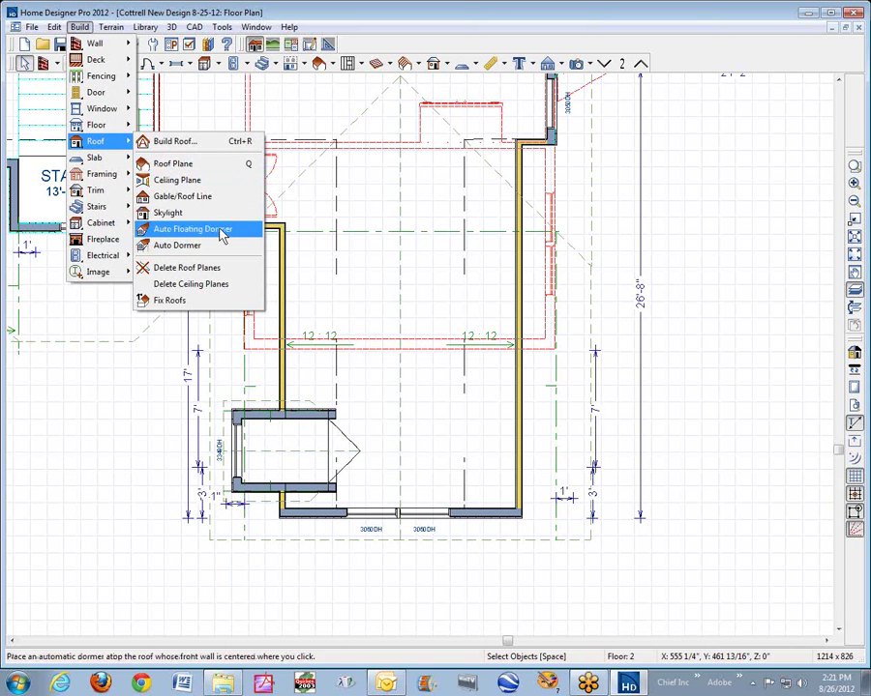
click(200, 245)
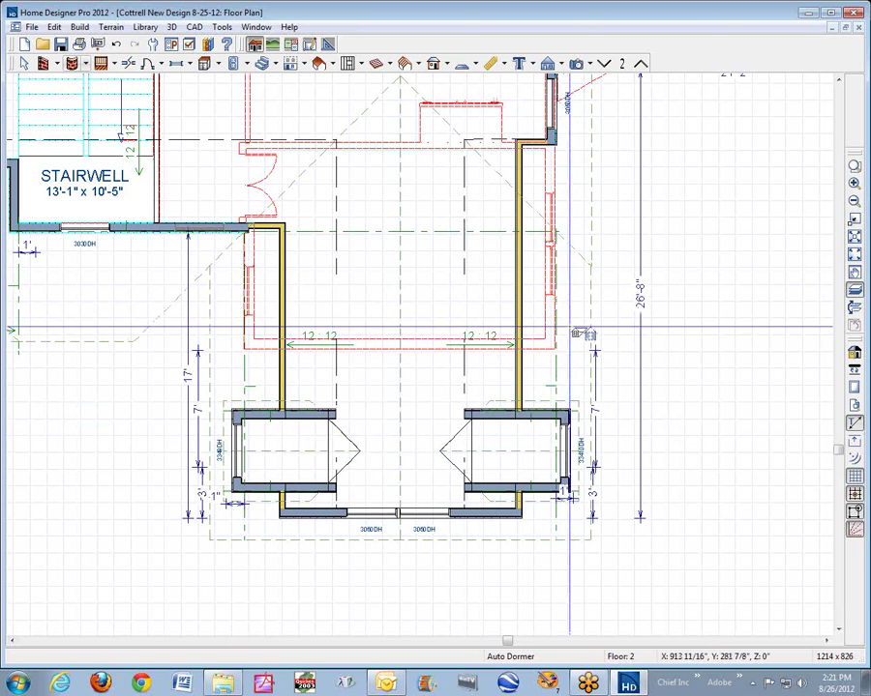
click(581, 331)
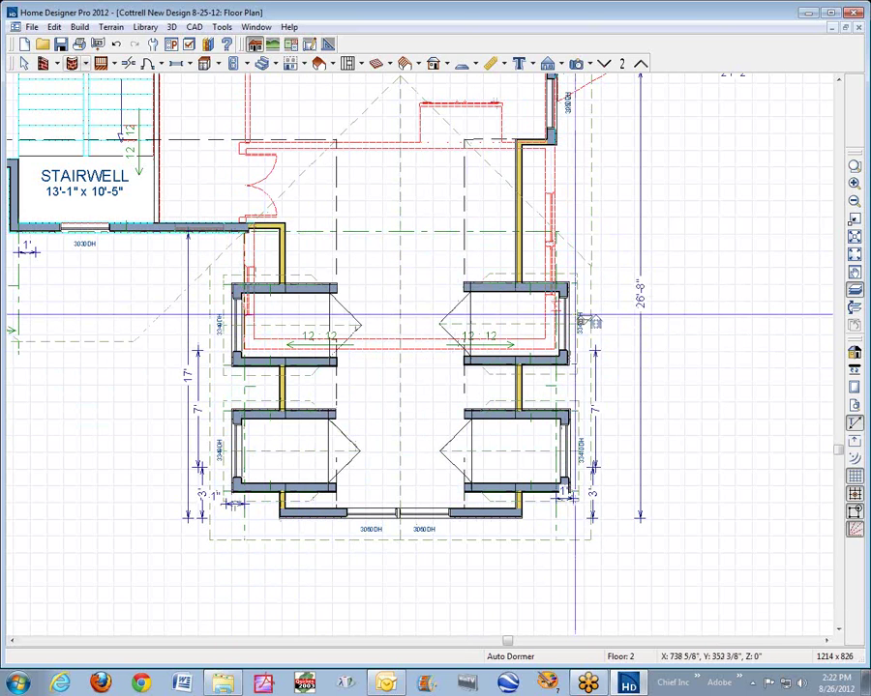
key(space)
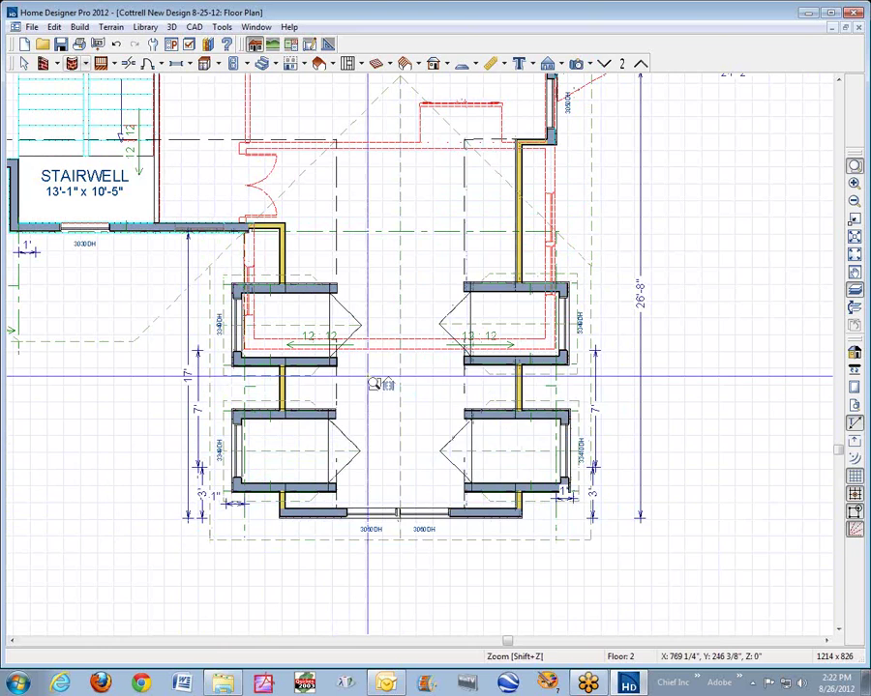
Step: Extend the lower right dormer outward until its front wall aligns with the outer end of the 1' dimension
drag(369, 375, 671, 566)
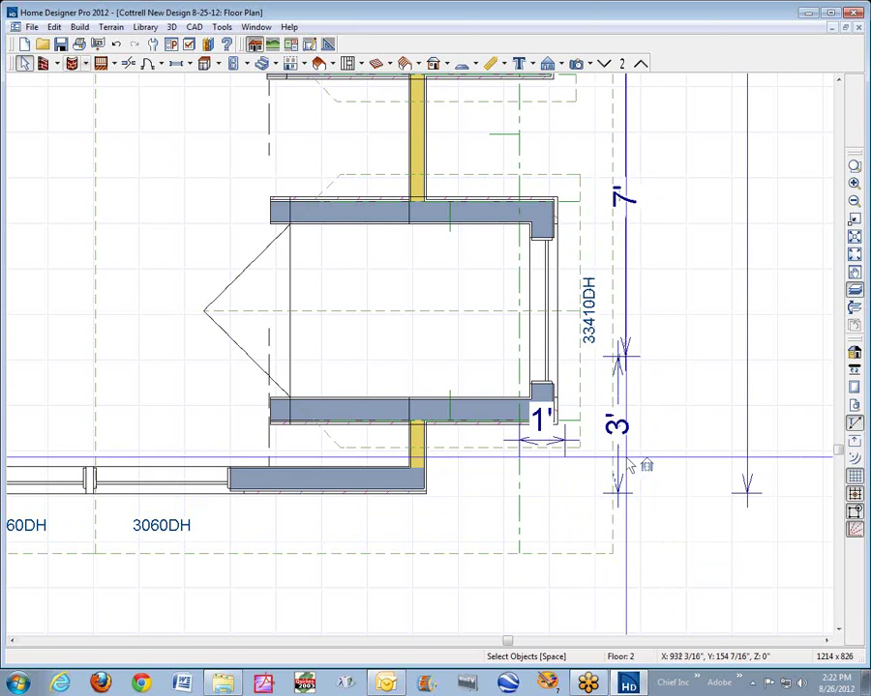
click(564, 441)
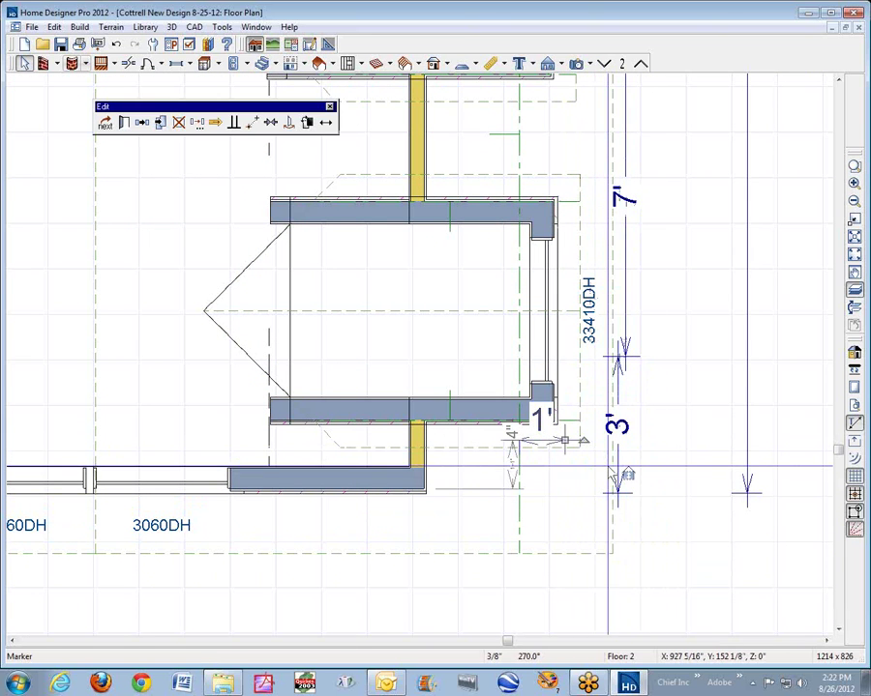
click(472, 424)
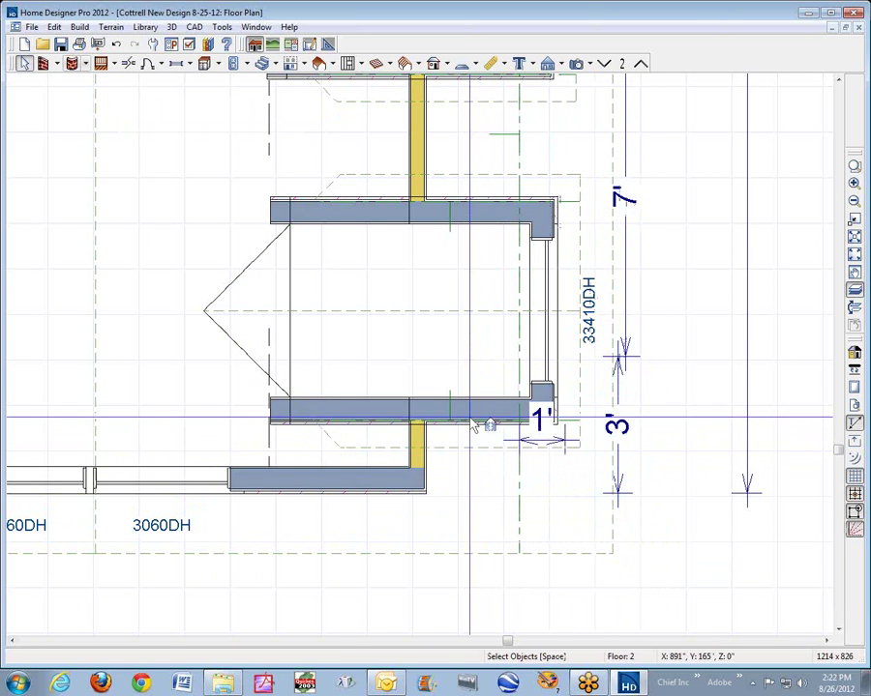
click(472, 423)
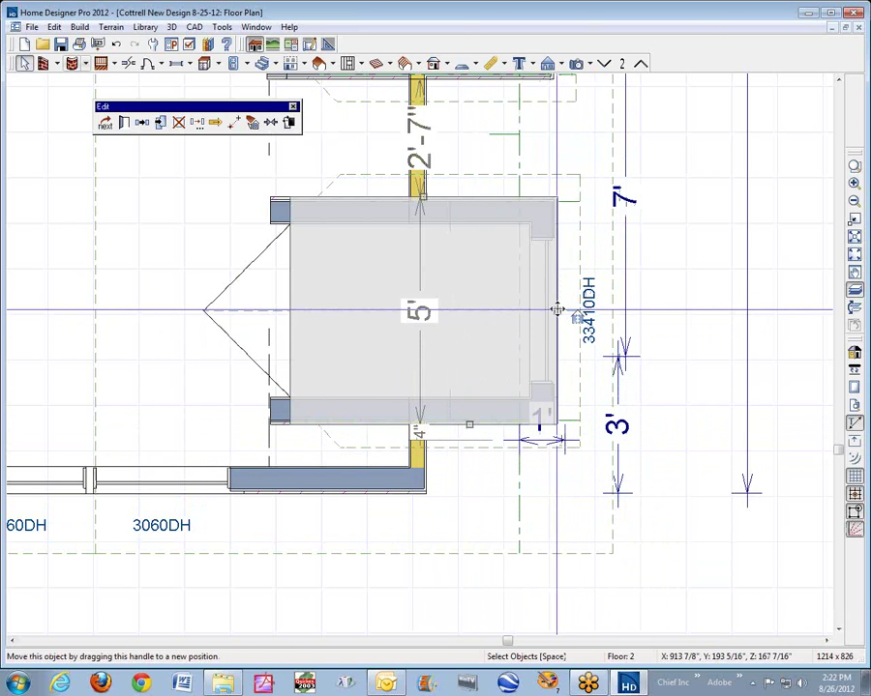
drag(559, 309, 565, 306)
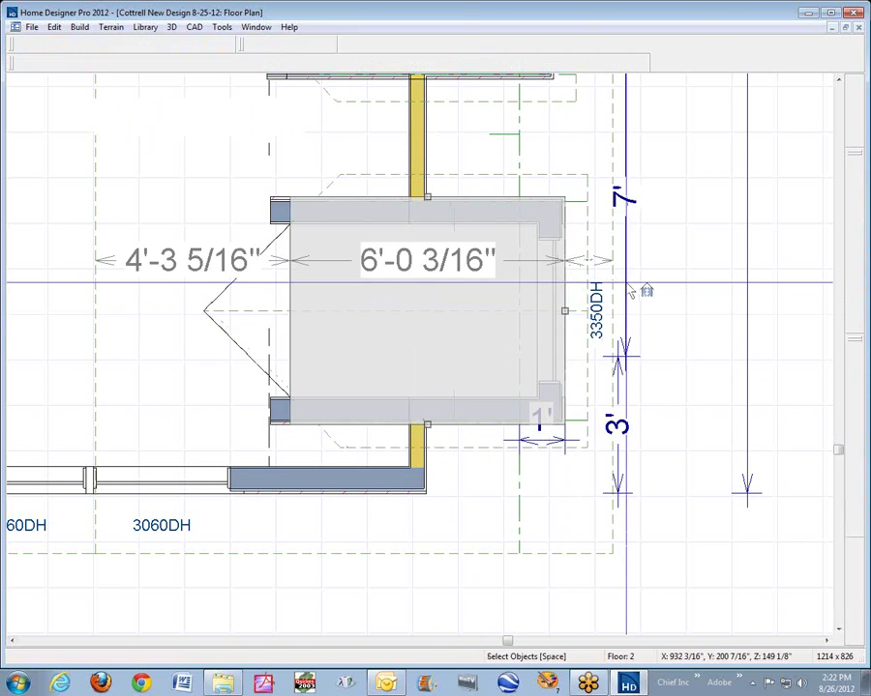
click(628, 285)
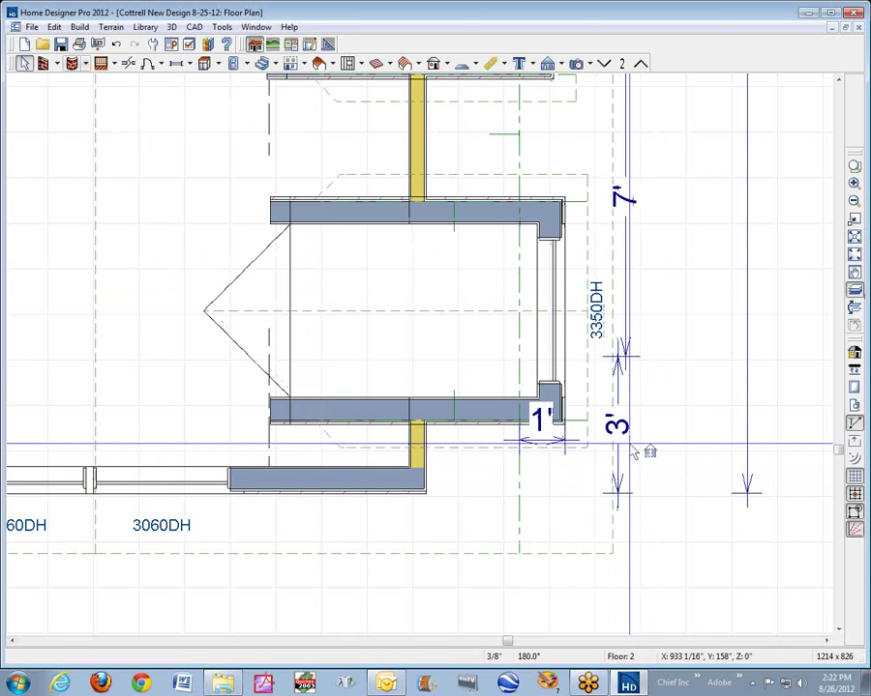
Step: Delete the 3' and 7' dimension lines outside the lower right dormer
click(616, 452)
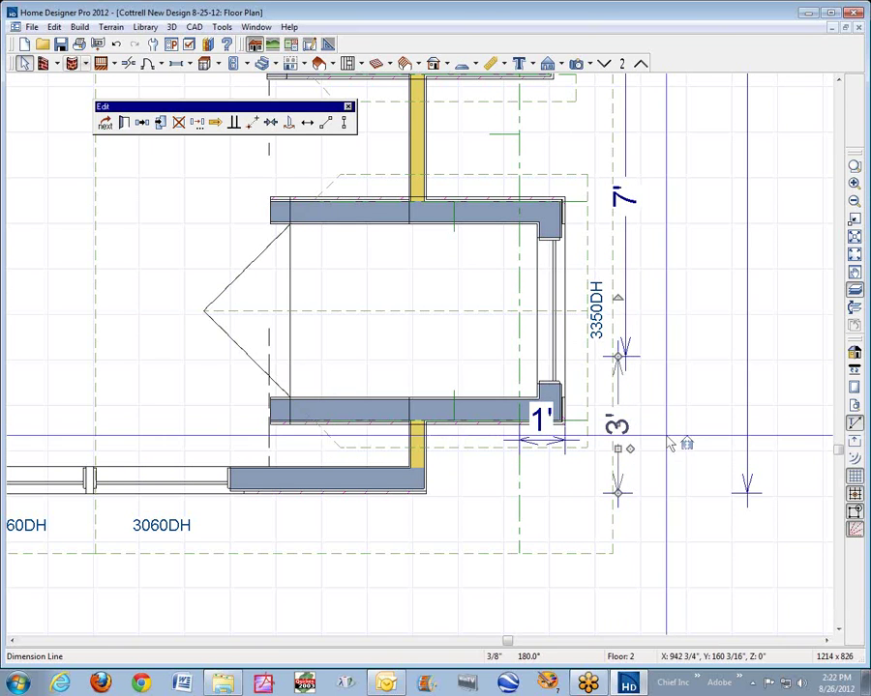
key(Delete)
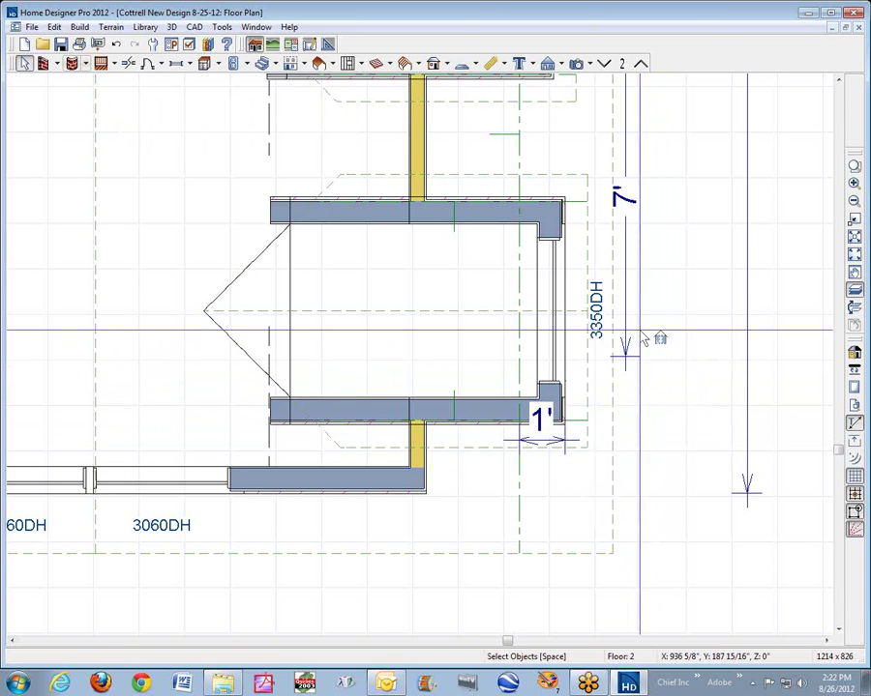
click(626, 337)
key(Delete)
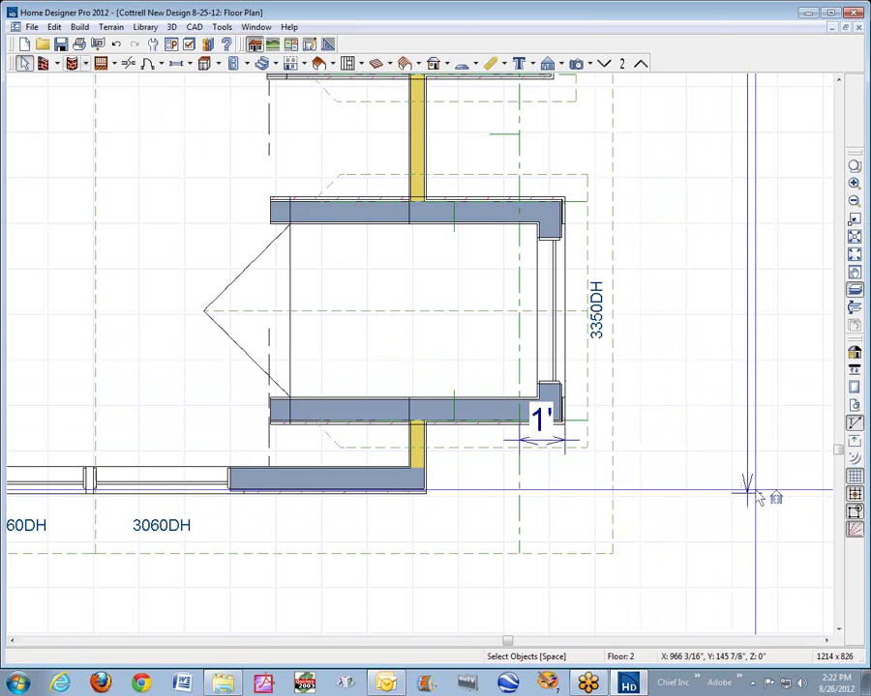
Step: Try a vertical point-to-point dimension about 2'-2" long outside the lower right dormer's window, and delete it
click(744, 488)
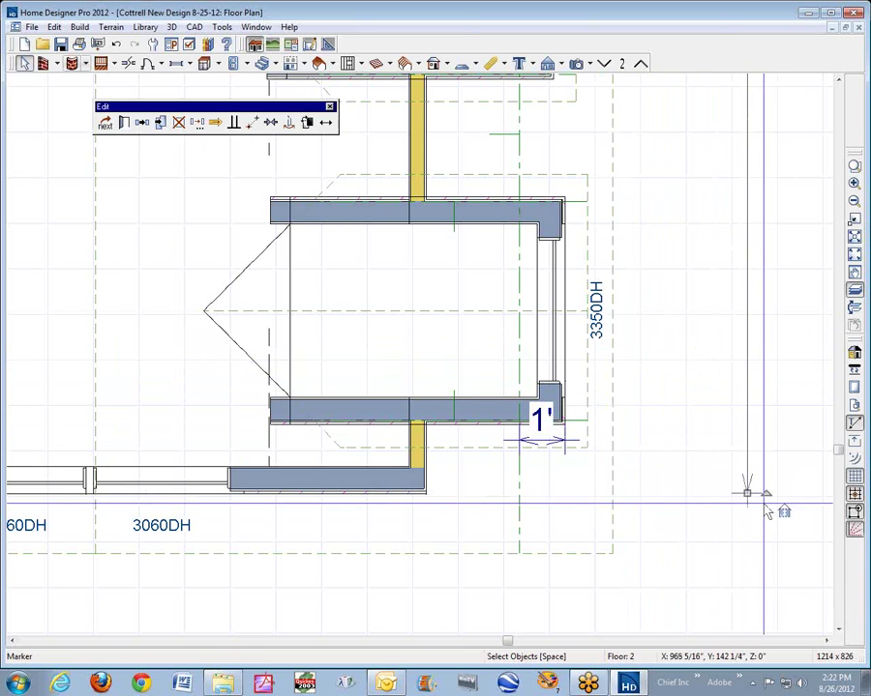
click(504, 66)
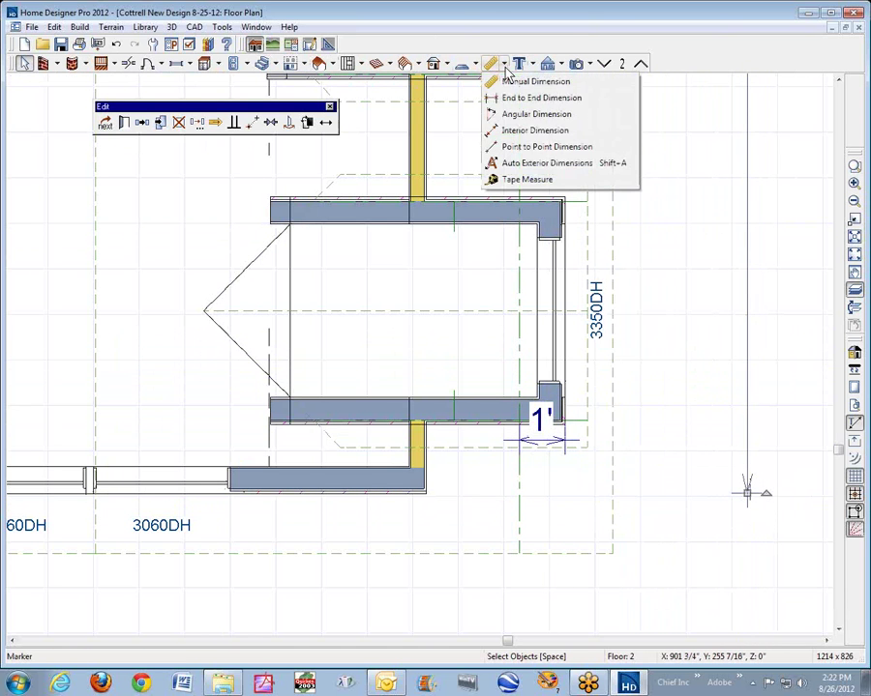
click(499, 149)
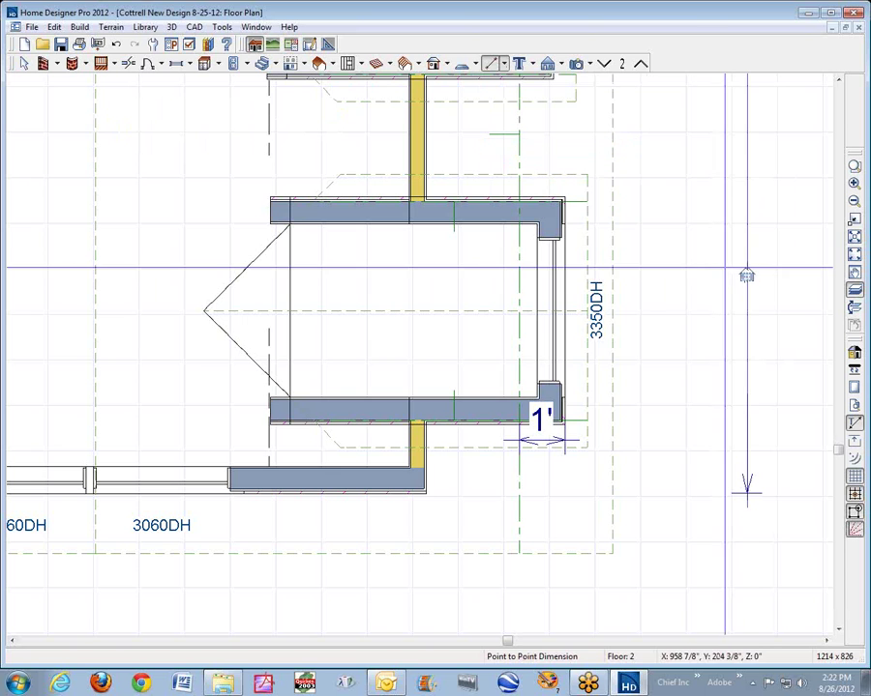
mouse_move(687, 258)
mouse_down()
mouse_move(700, 359)
mouse_move(687, 365)
mouse_up()
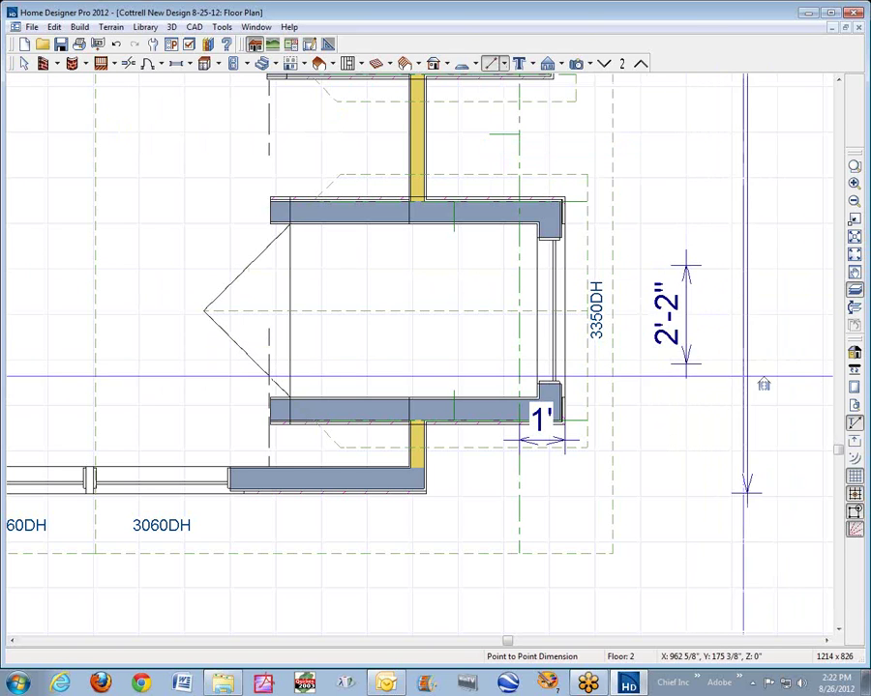
key(space)
click(704, 368)
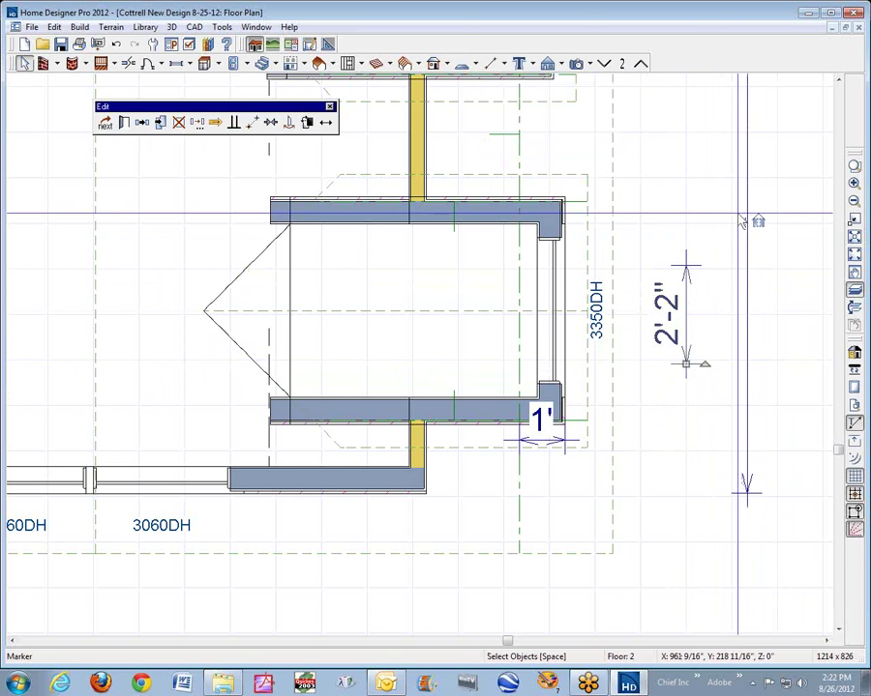
key(Delete)
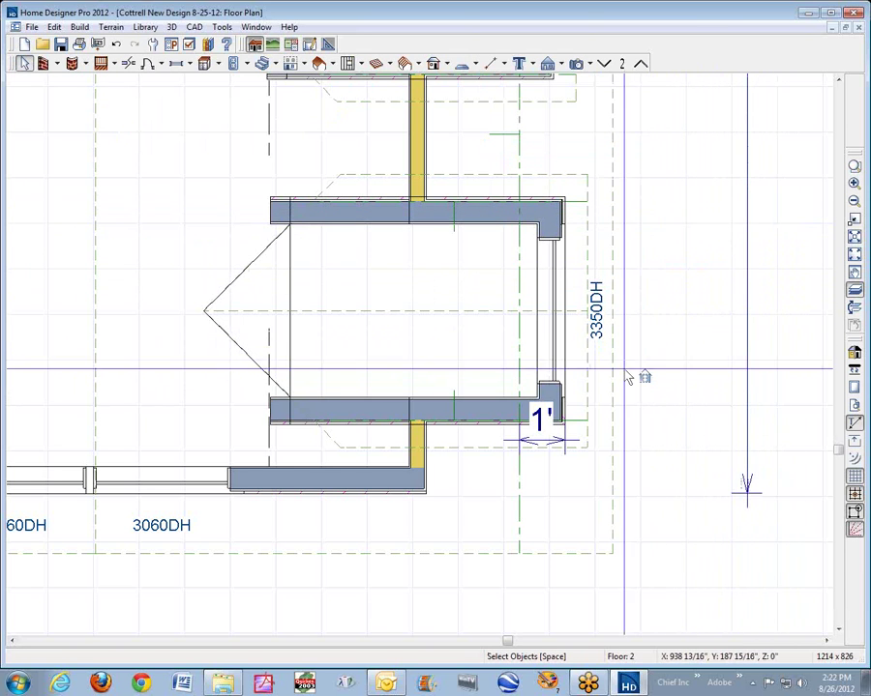
Step: Delete the 1' dimension at the lower right dormer and add an end-to-end dimension from its lower side wall to the wing's end wall
click(558, 453)
key(Delete)
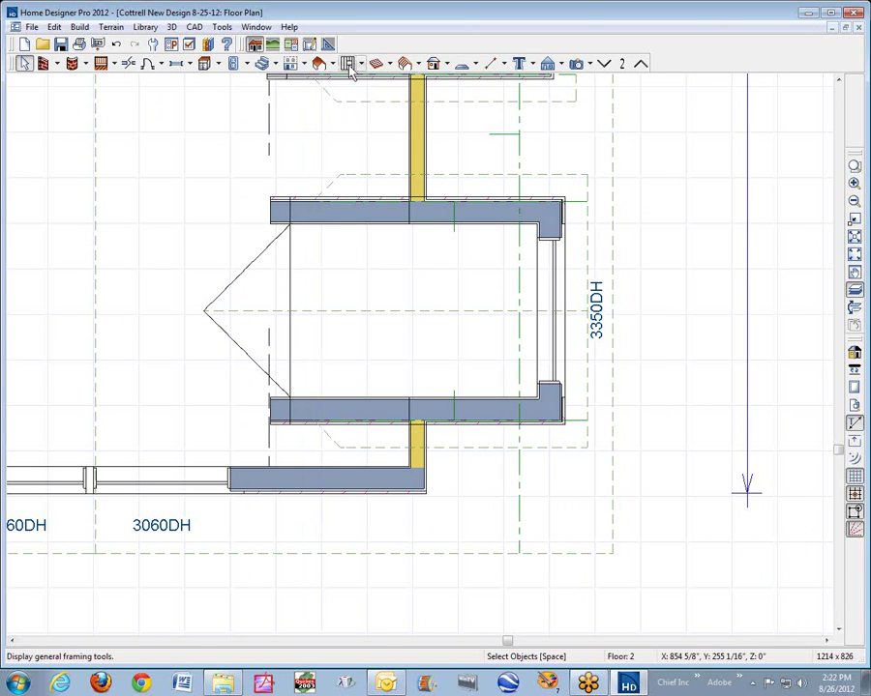
click(505, 66)
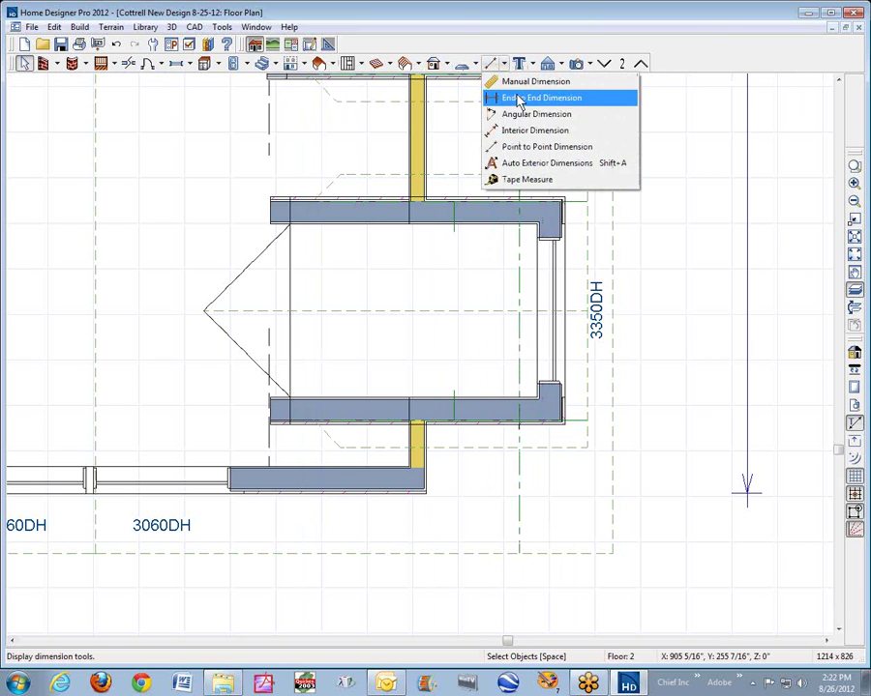
click(519, 99)
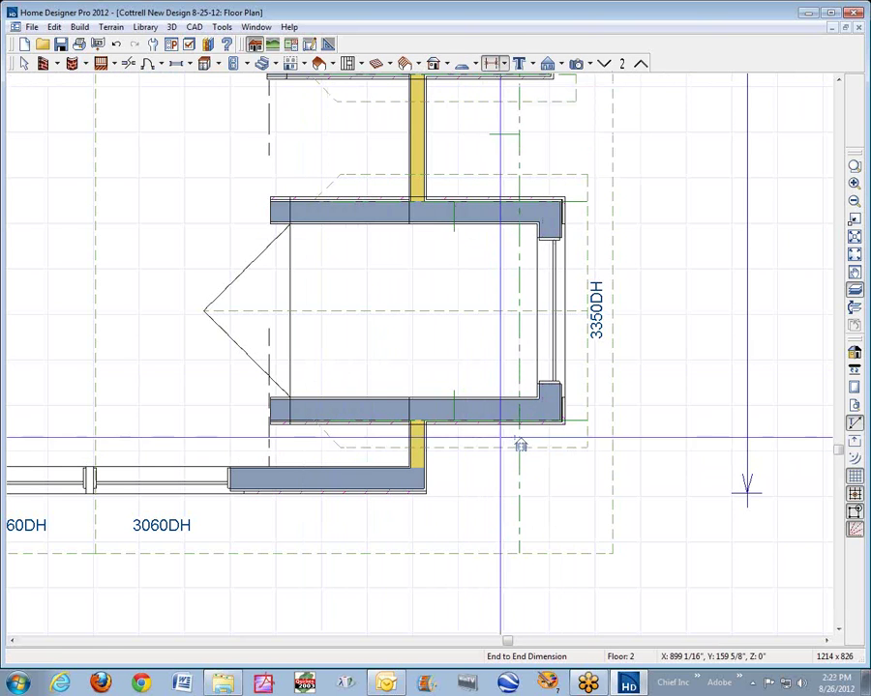
drag(519, 438, 578, 445)
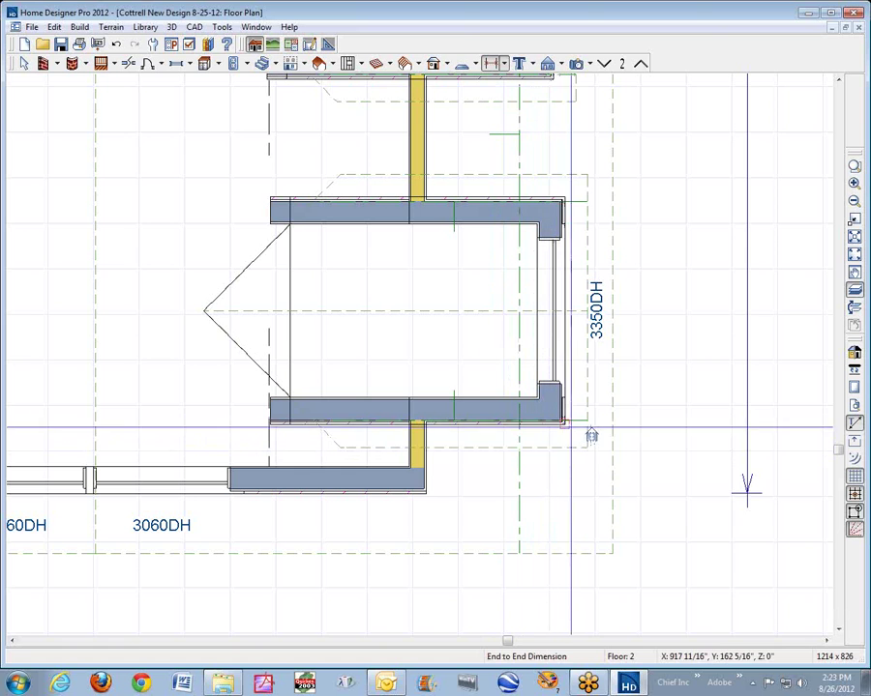
mouse_move(536, 426)
mouse_down()
mouse_move(513, 427)
mouse_move(523, 427)
mouse_up()
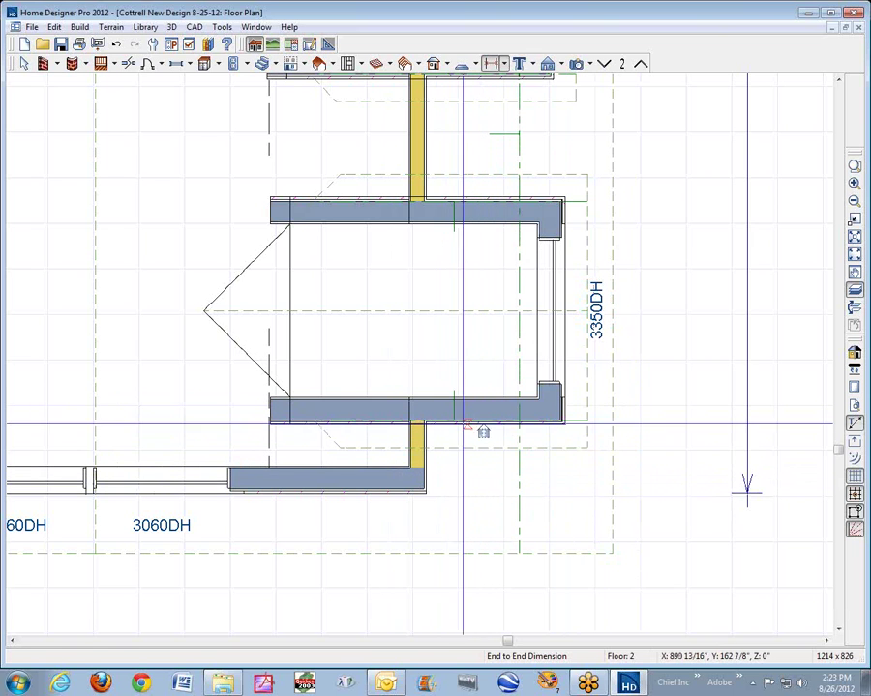
mouse_move(438, 497)
mouse_down()
mouse_move(413, 466)
mouse_move(440, 476)
mouse_up()
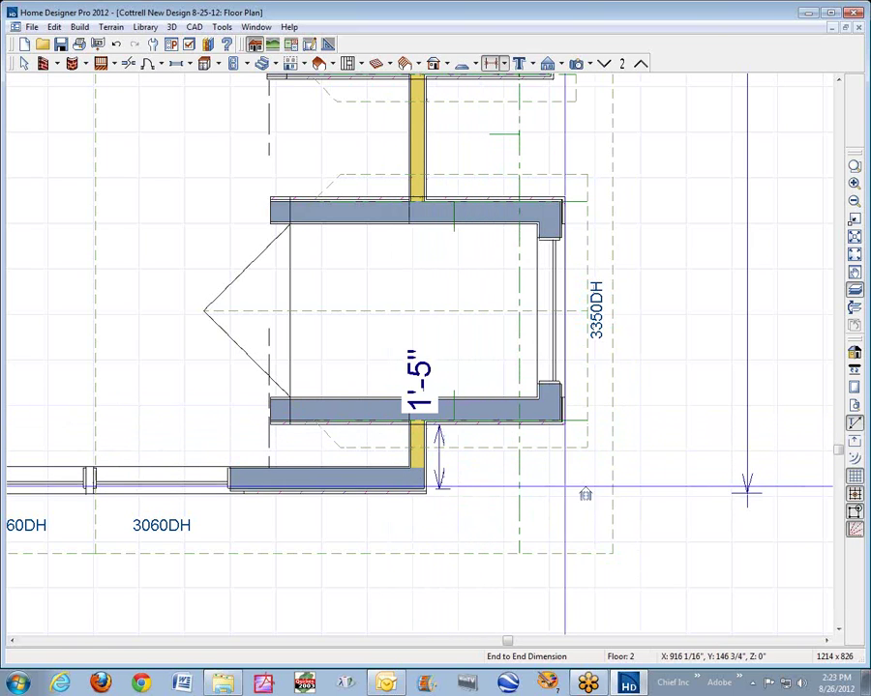
key(space)
click(442, 476)
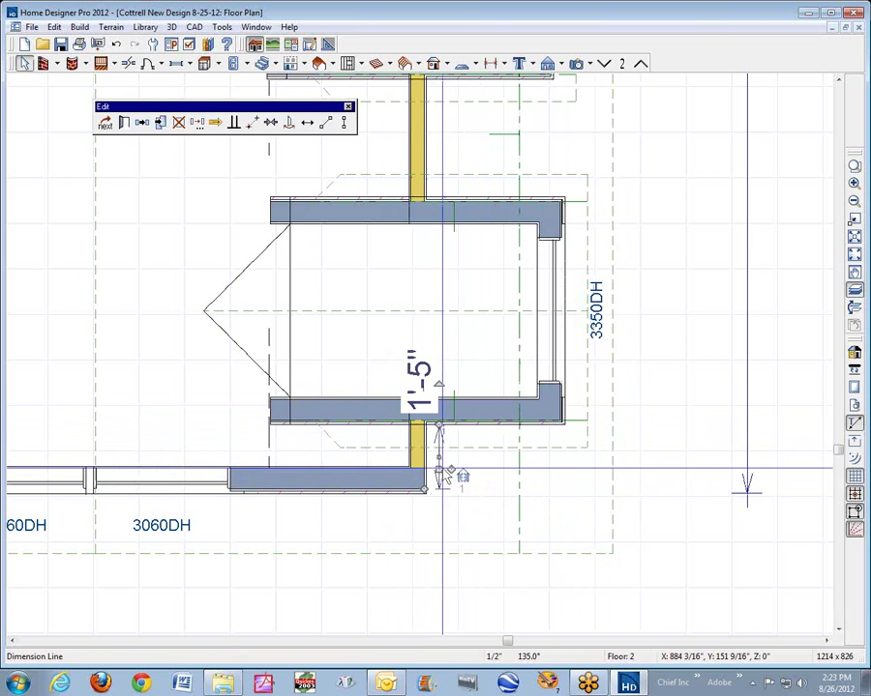
Step: Move the 1'-5" dimension line outward past the lower right dormer and start its extension line at the dormer's outer lower corner
drag(439, 474, 557, 472)
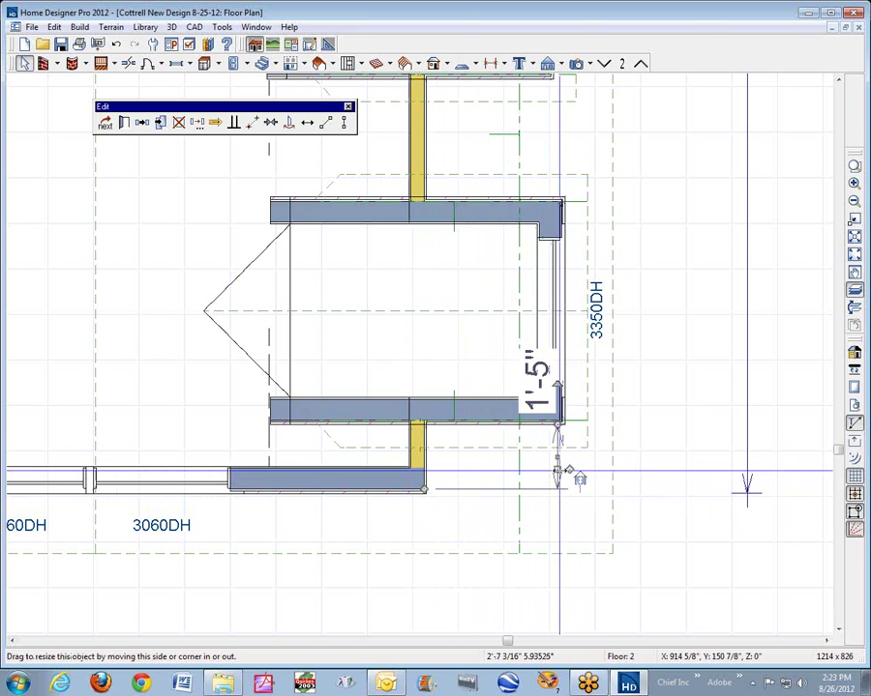
drag(558, 471, 658, 466)
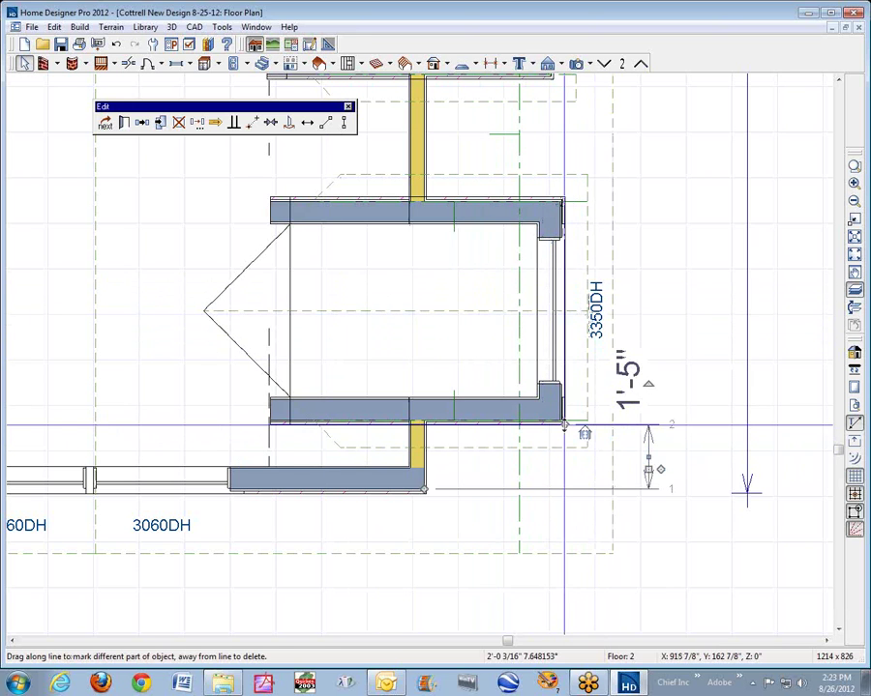
drag(564, 423, 559, 420)
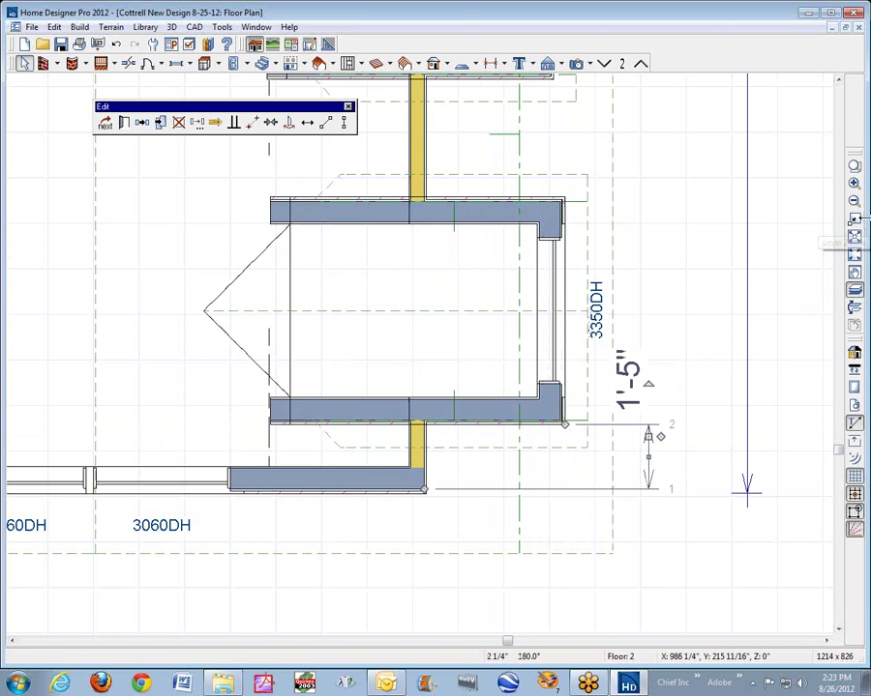
Step: Move the lower right dormer so its lower side wall sits 3' from the wing's end wall
click(853, 203)
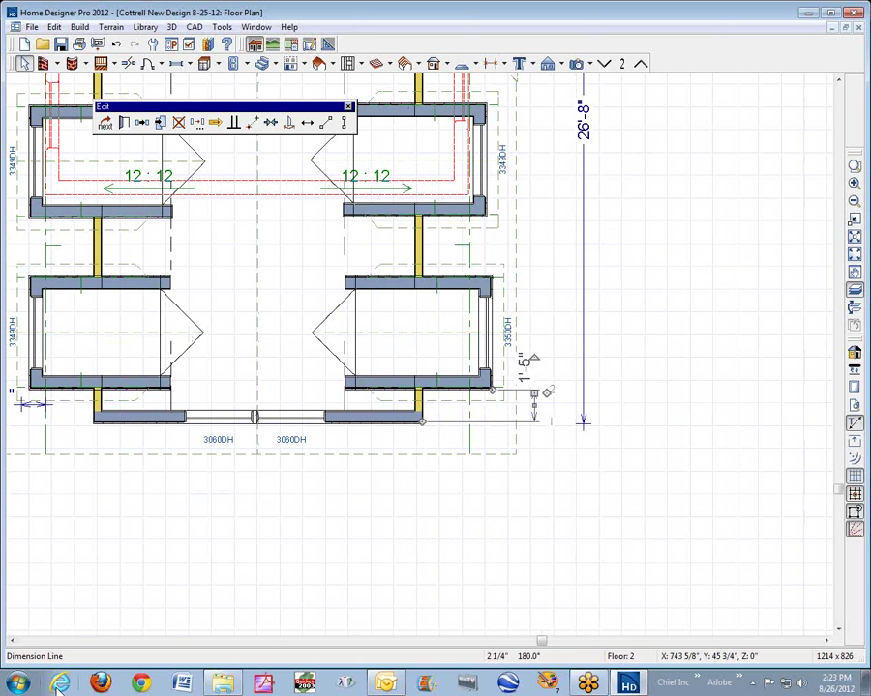
click(11, 643)
click(10, 643)
click(11, 644)
click(10, 644)
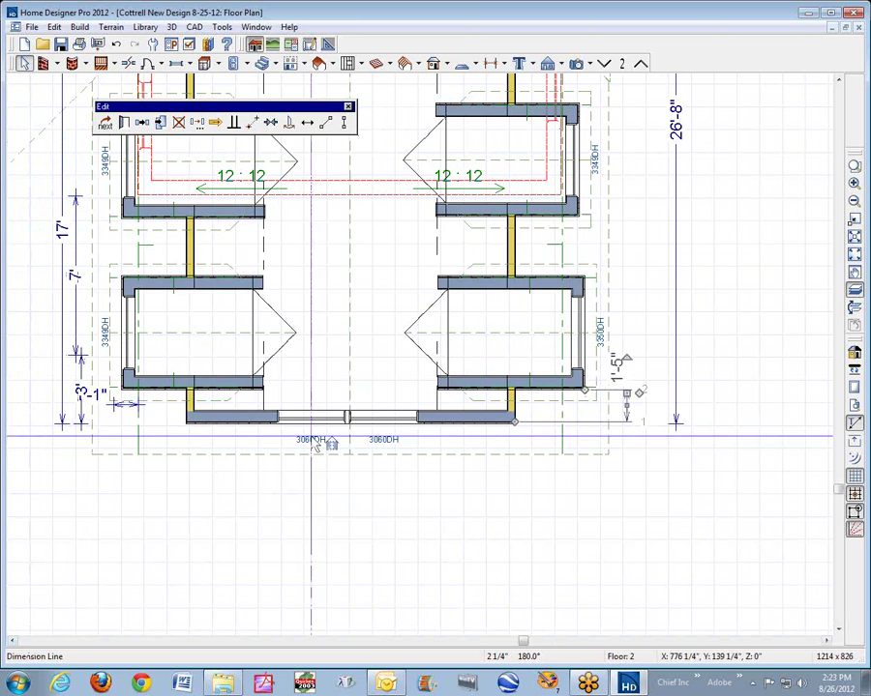
scroll(712, 341, up, 3)
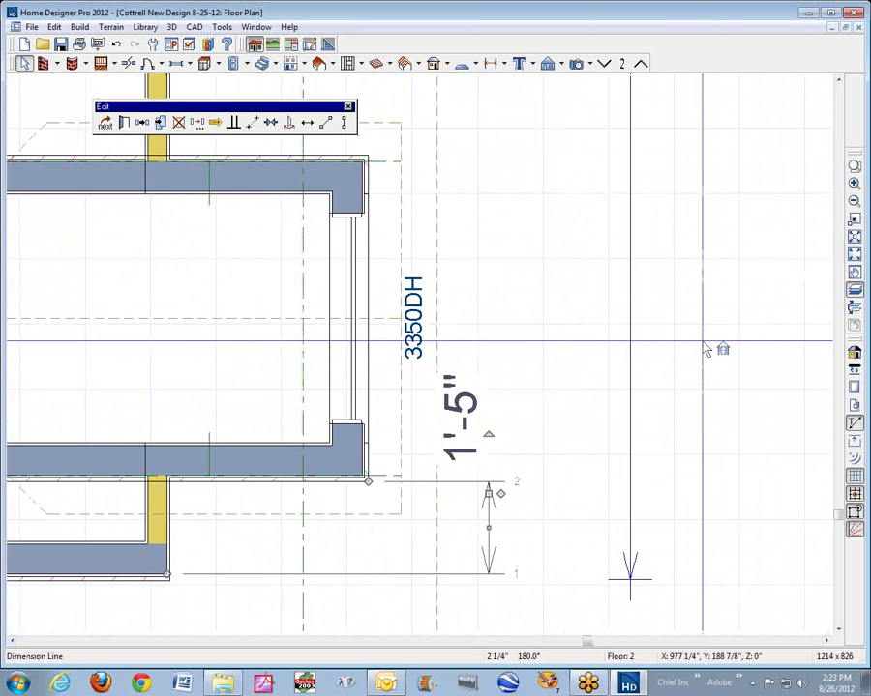
scroll(566, 444, down, 2)
click(370, 462)
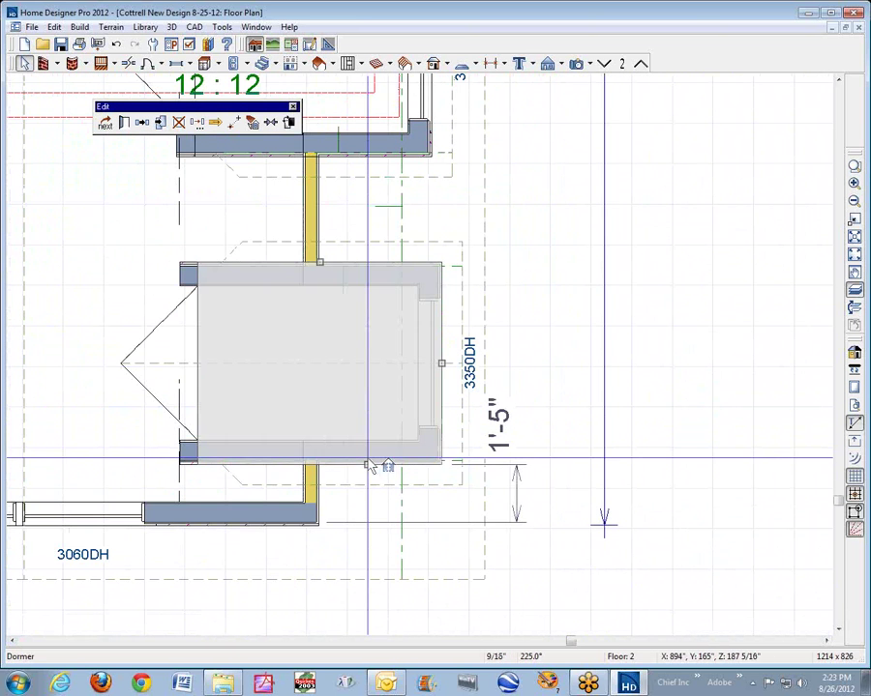
click(513, 502)
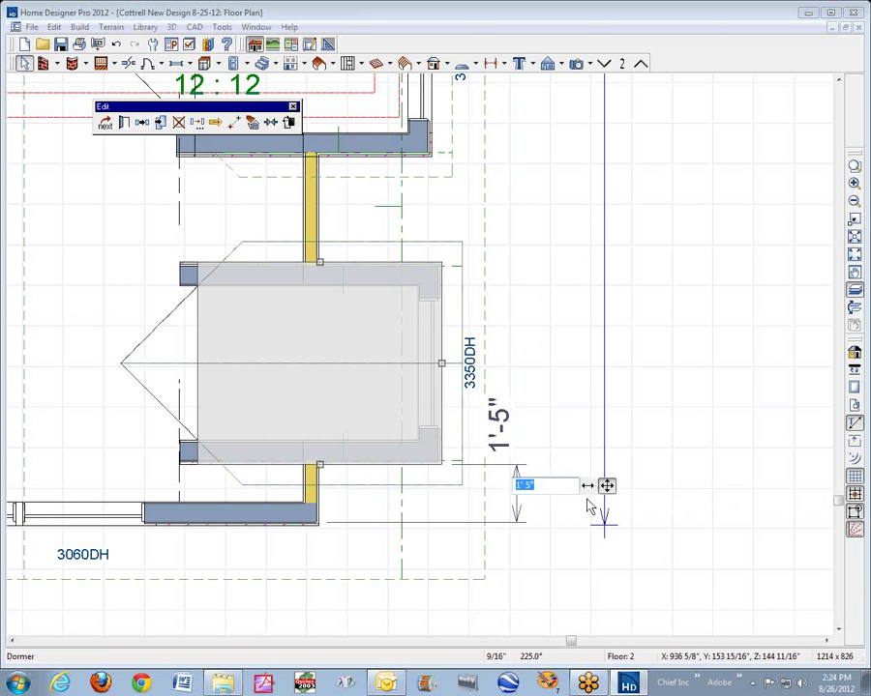
text(3)
key(Return)
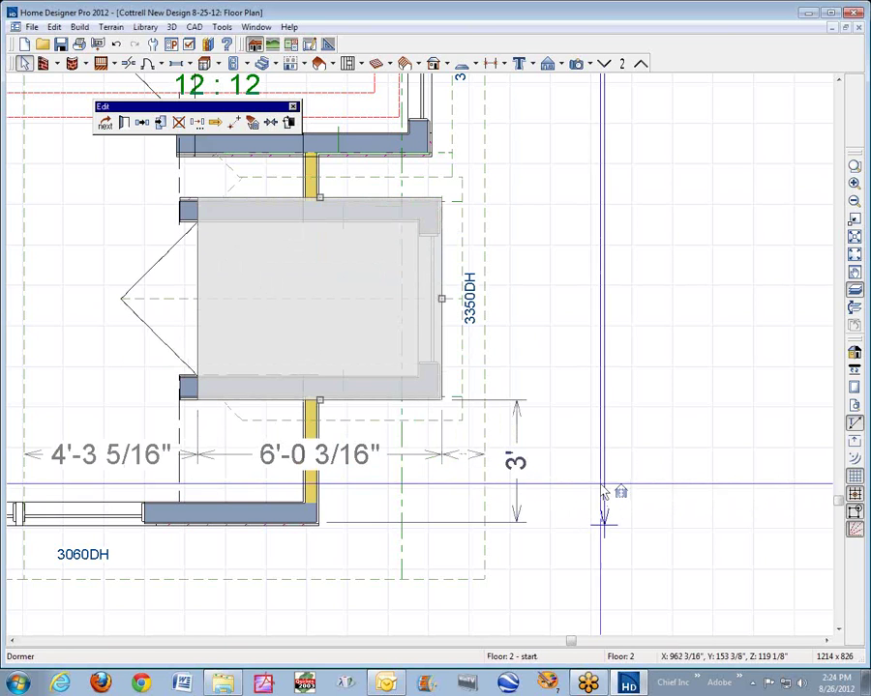
click(654, 344)
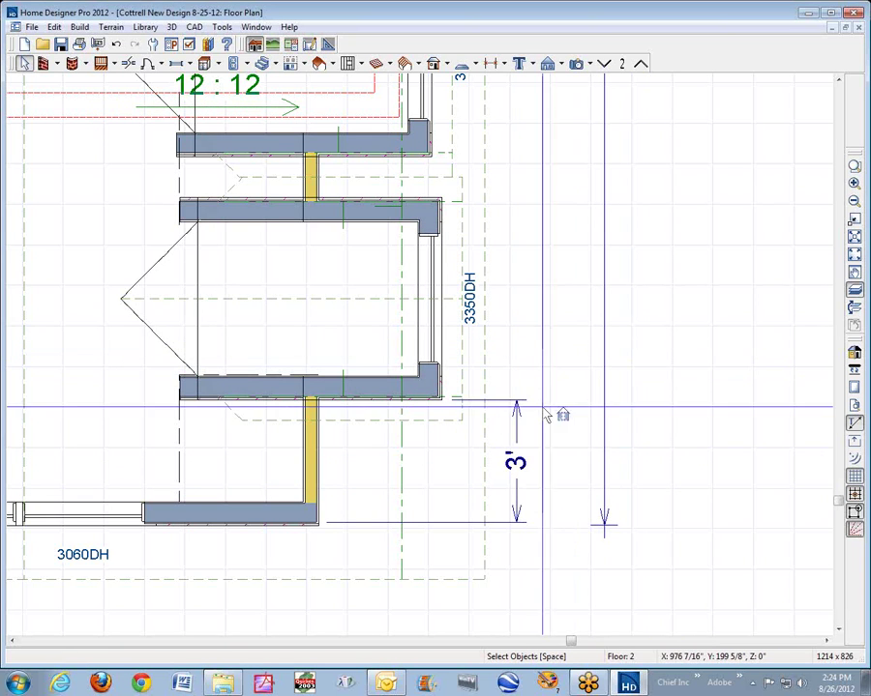
Step: Extend the 3' dimension line to include the lower right dormer's upper side and the upper right dormer's lower side
click(521, 486)
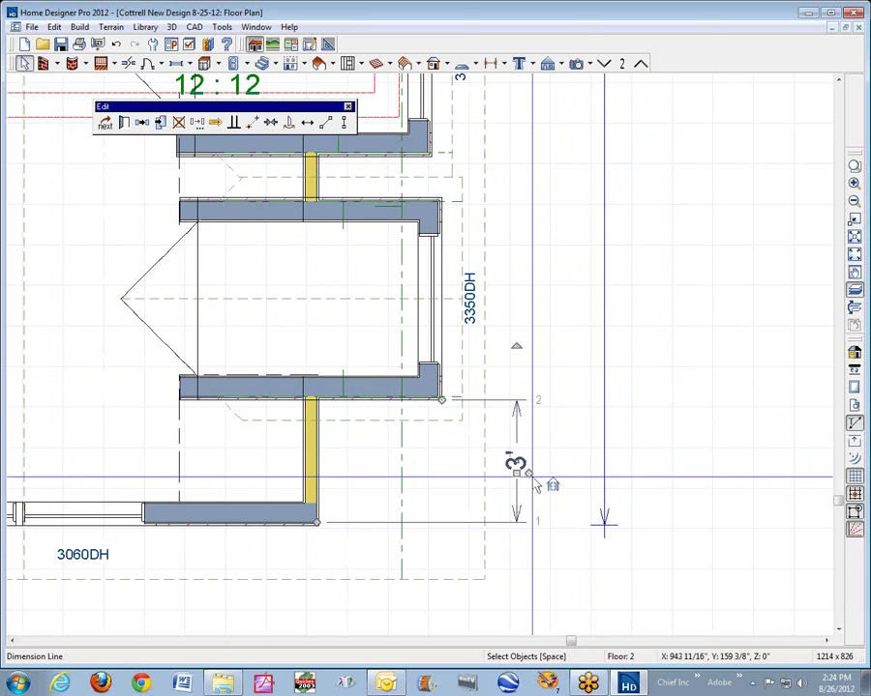
drag(533, 477, 445, 203)
drag(516, 207, 449, 167)
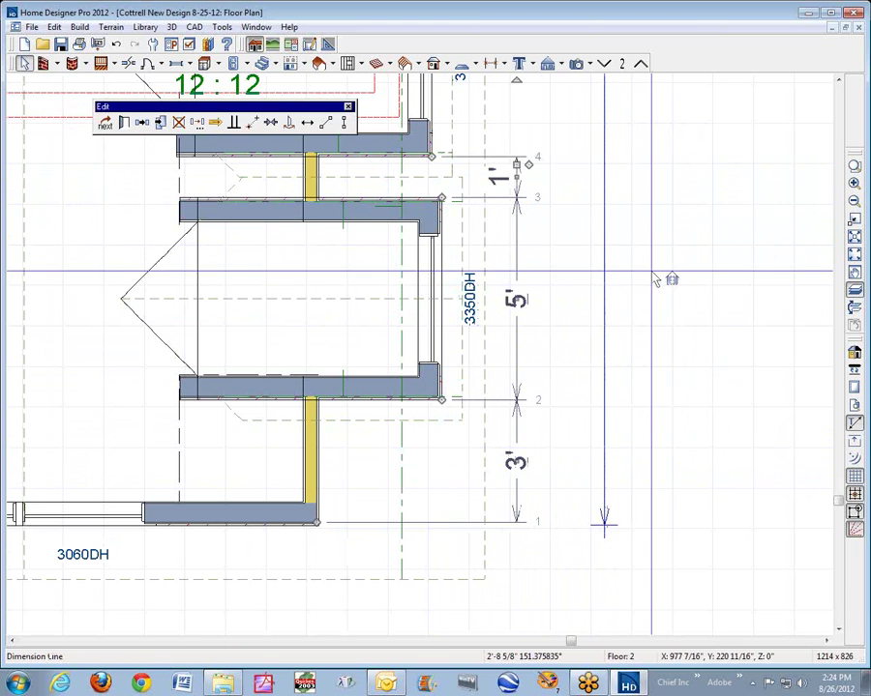
Step: Measure the gap between the left dormers by moving the dimension markers to the lower dormer's upper corner and the upper dormer's lower corner
click(855, 203)
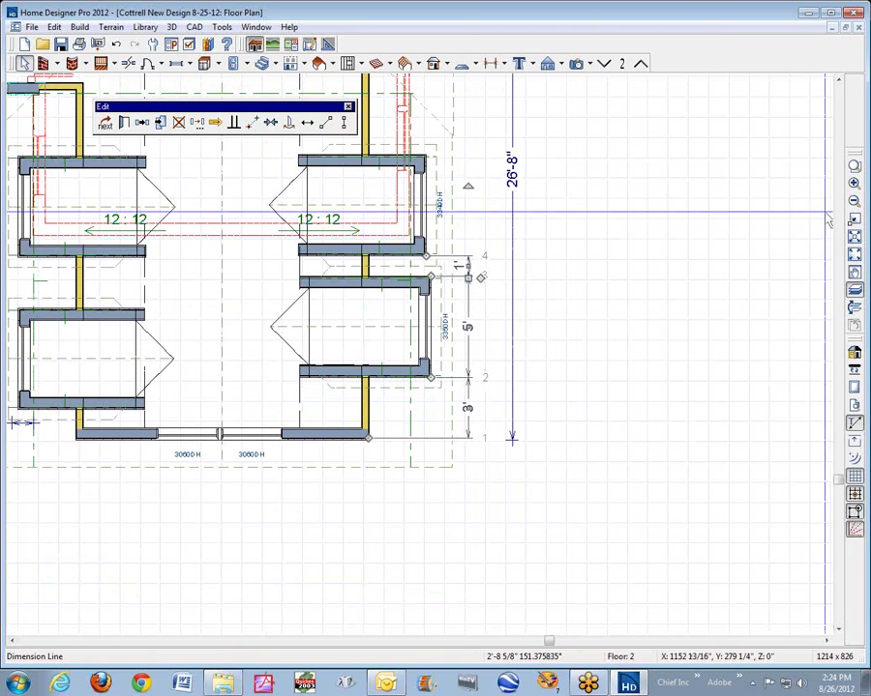
click(13, 641)
click(13, 640)
click(12, 640)
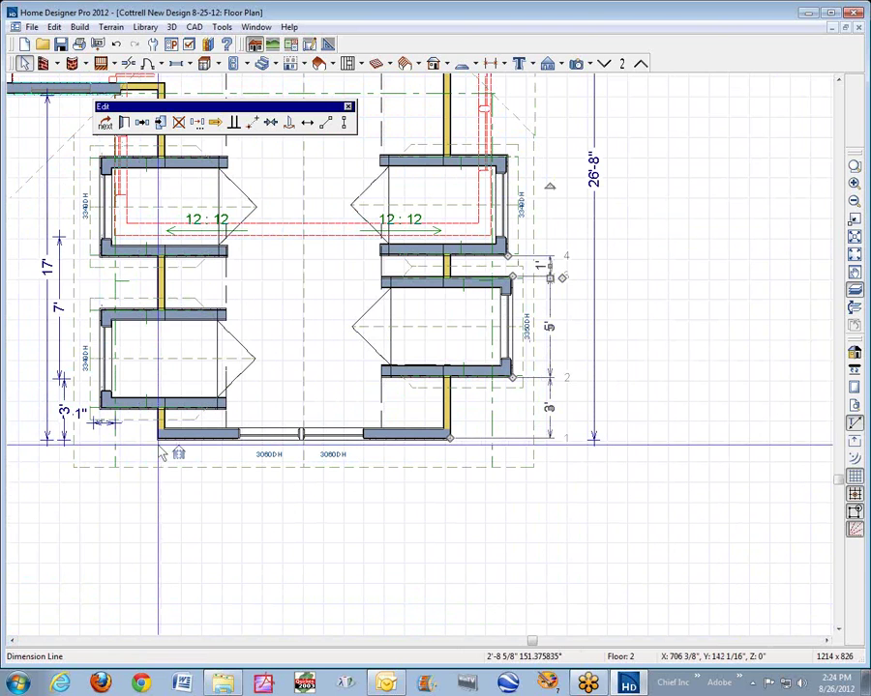
click(58, 356)
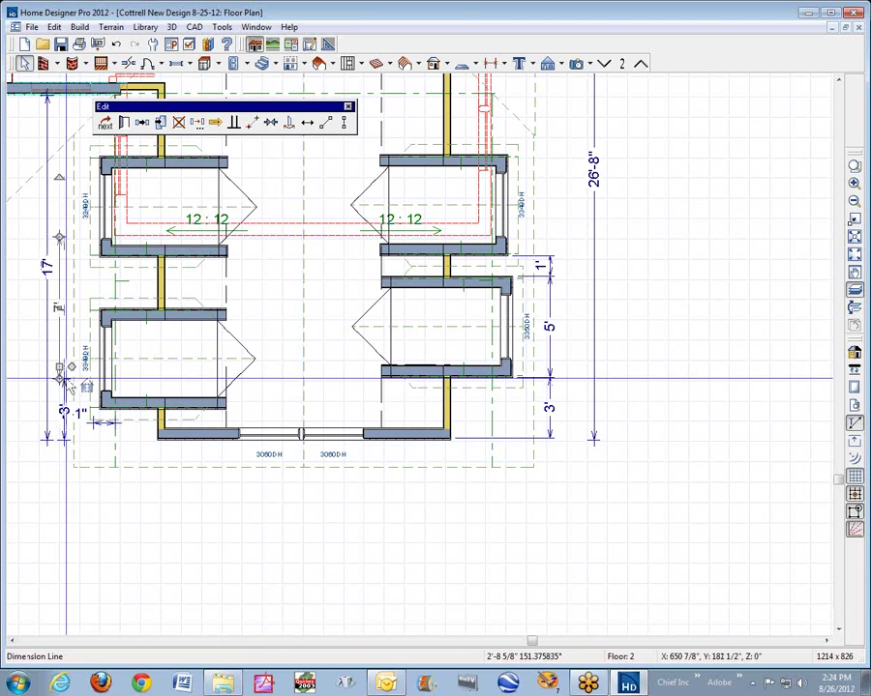
drag(70, 382, 87, 305)
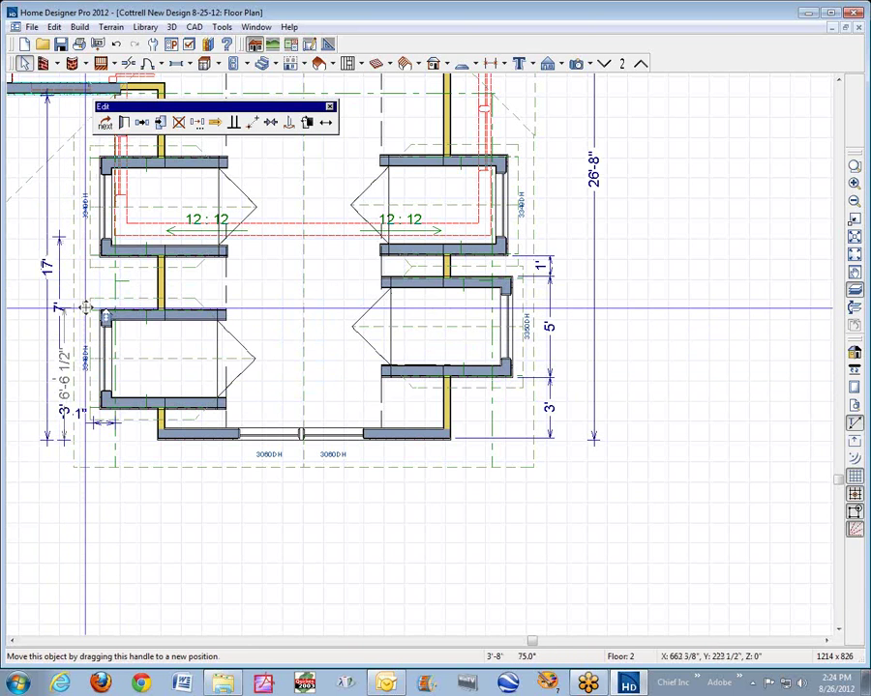
drag(85, 308, 83, 442)
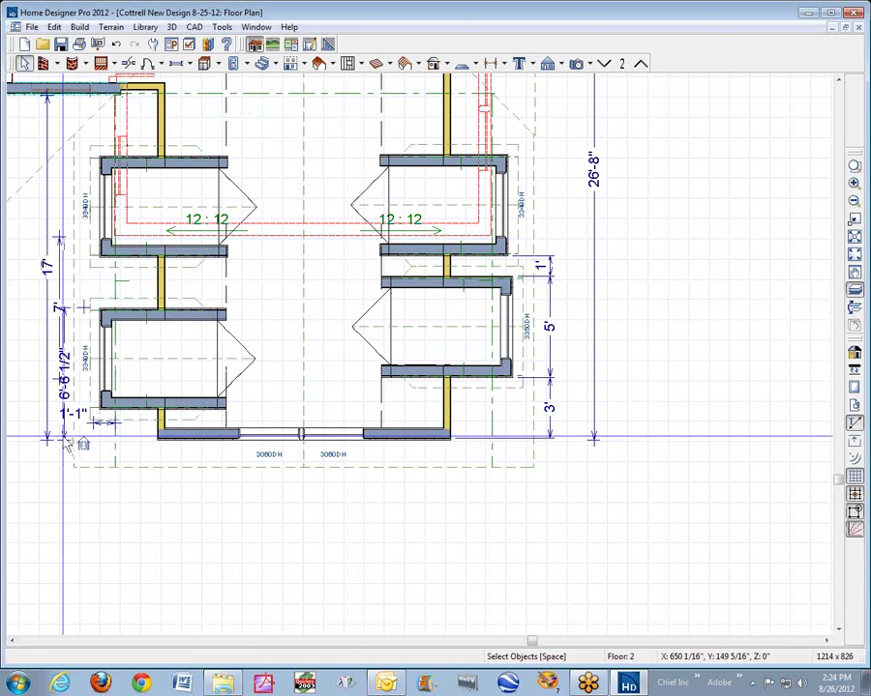
click(59, 306)
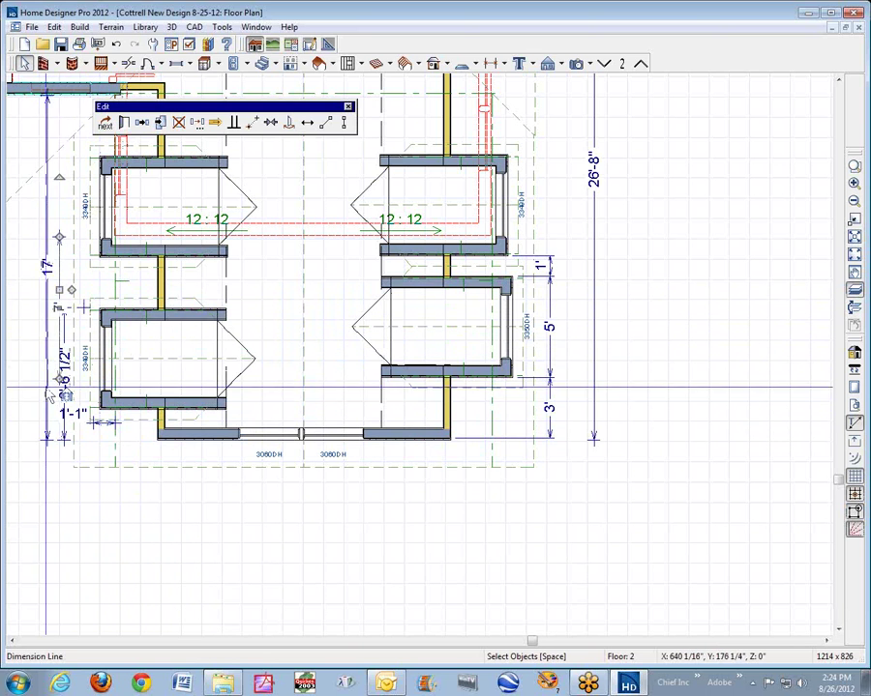
mouse_move(53, 396)
mouse_down()
mouse_move(60, 380)
mouse_move(81, 390)
mouse_move(60, 315)
mouse_move(85, 311)
mouse_up()
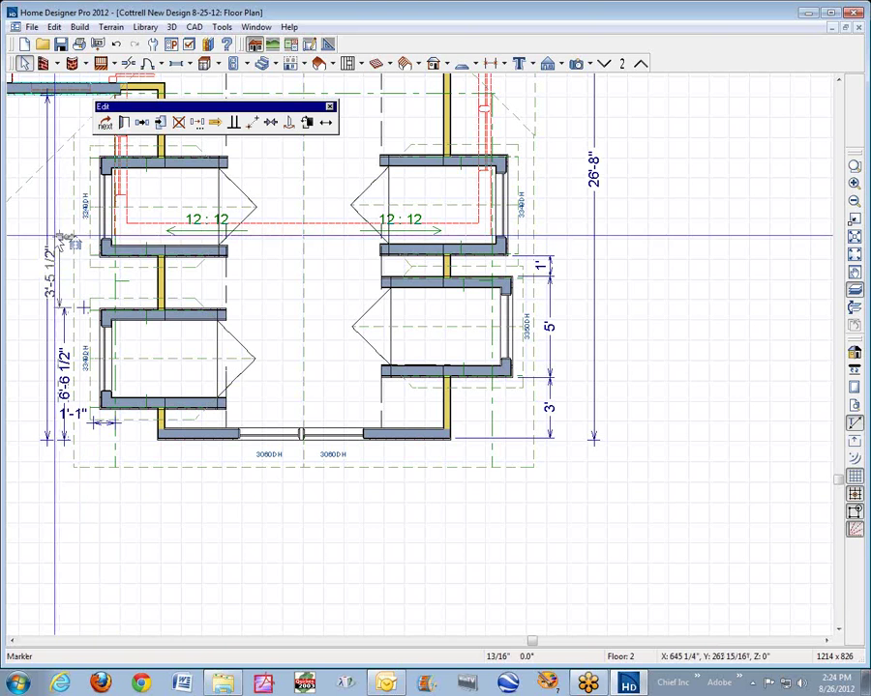
mouse_move(88, 241)
mouse_down()
mouse_move(86, 264)
mouse_move(74, 257)
mouse_up()
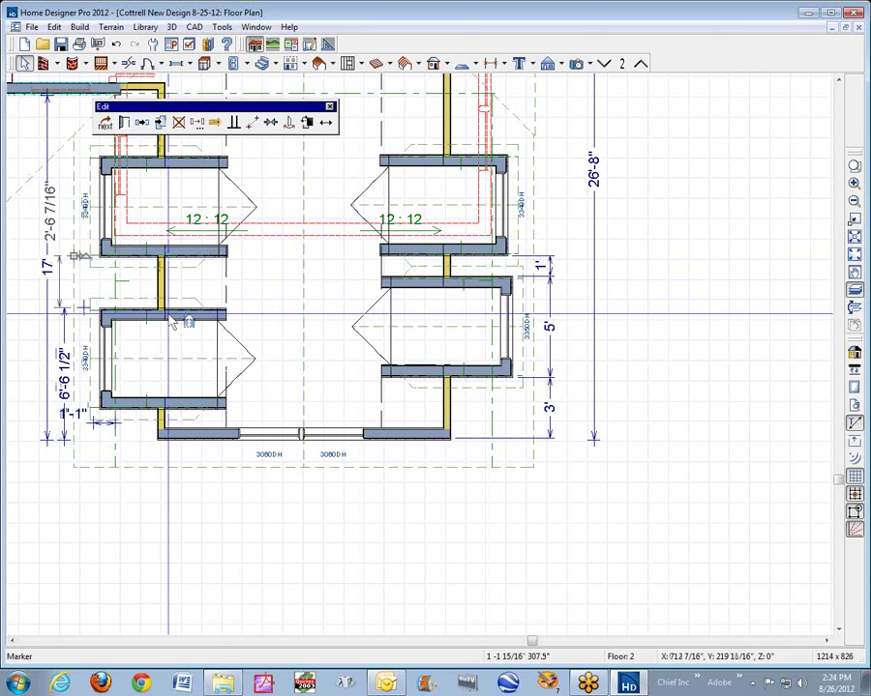
key(space)
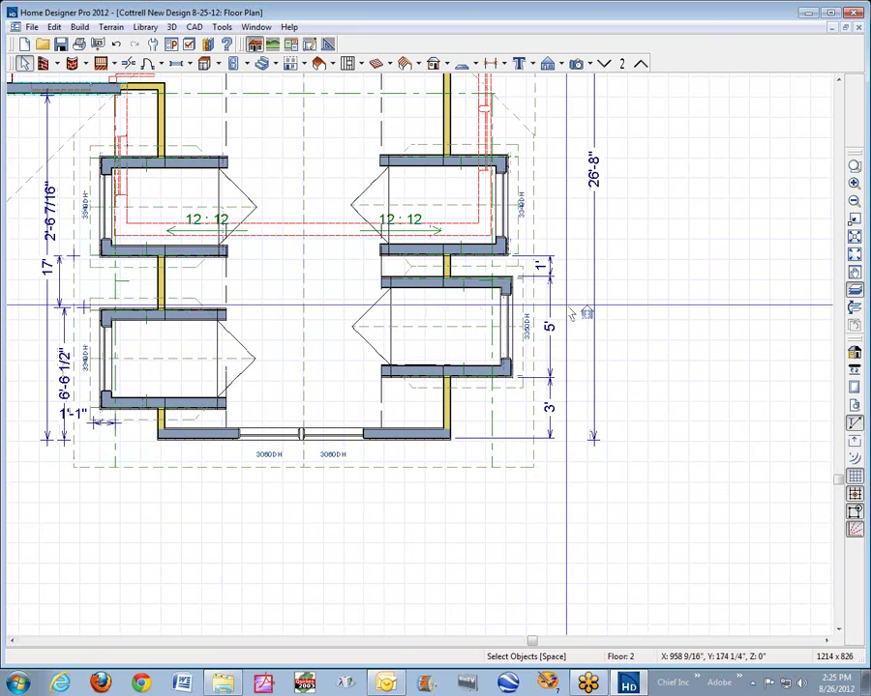
Step: Move the upper right dormer so the gap to the lower right dormer is 30 inches
click(535, 280)
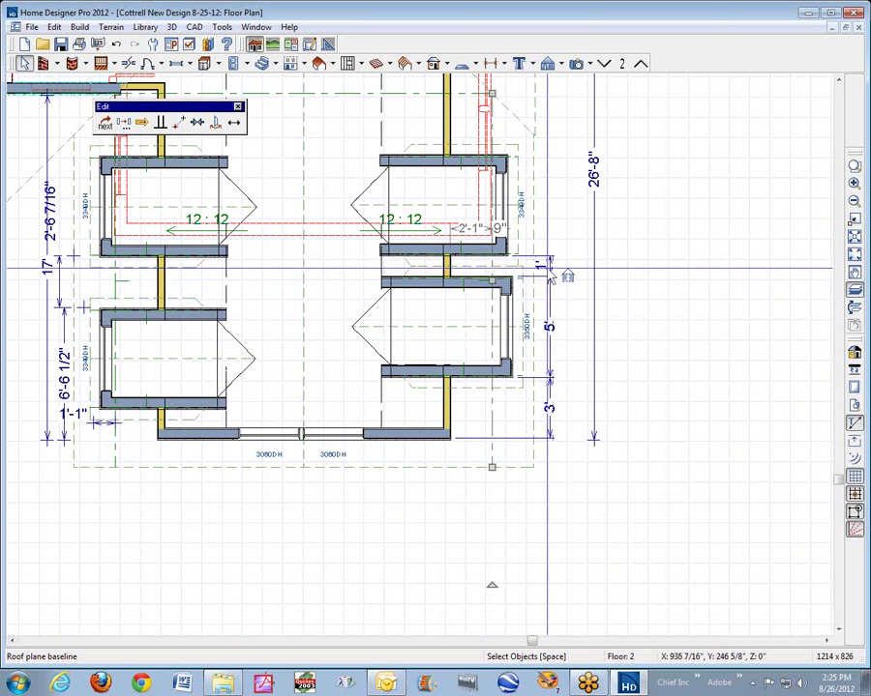
scroll(559, 271, up, 2)
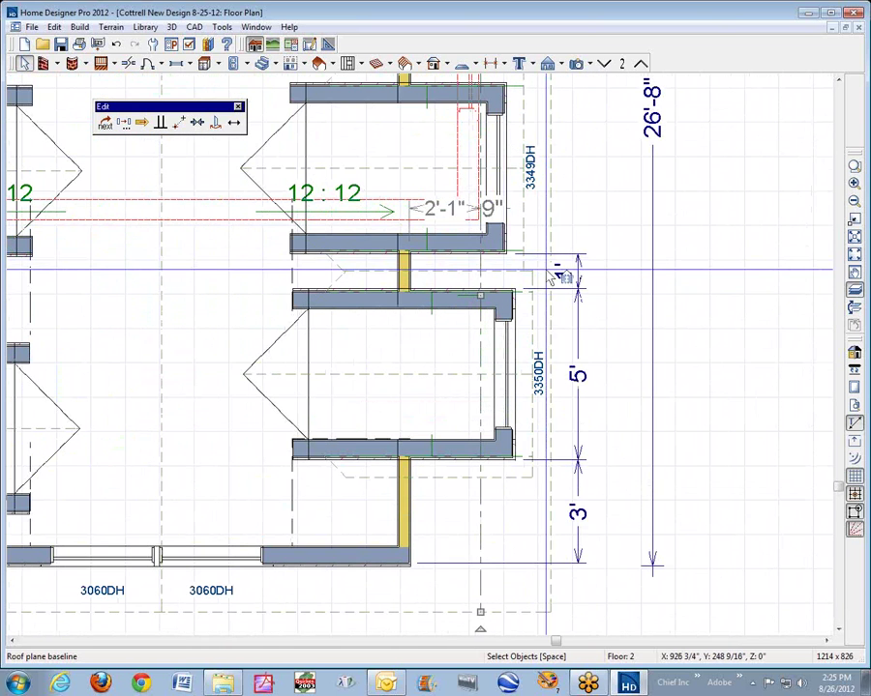
click(471, 257)
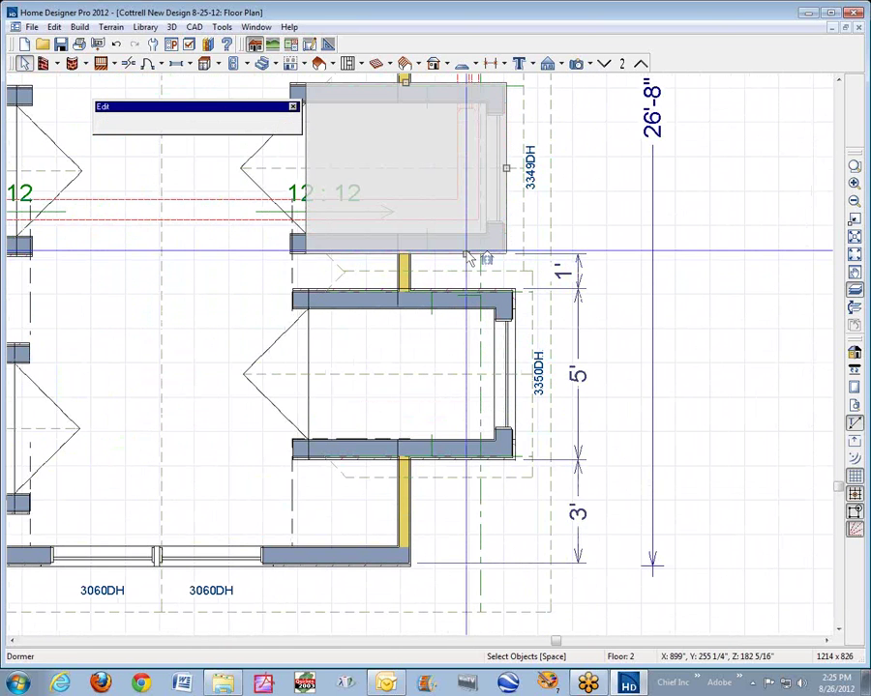
click(584, 274)
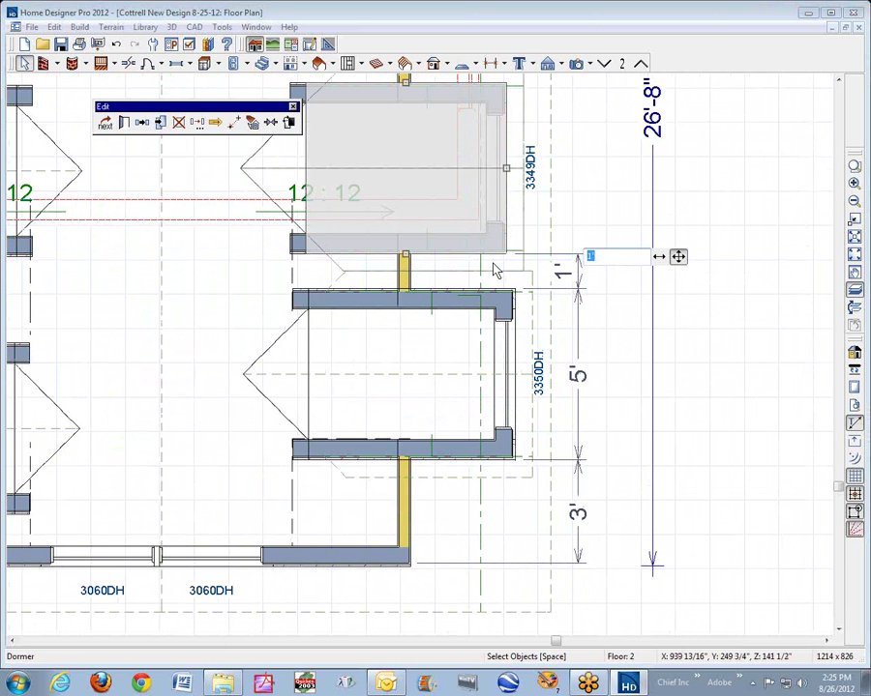
text(30)
key(Return)
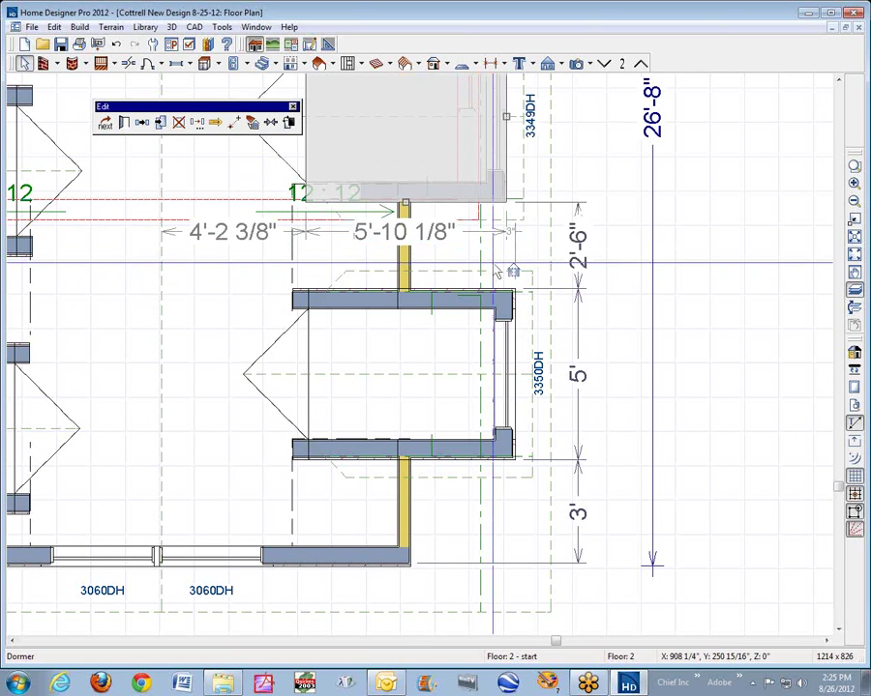
click(502, 261)
Step: Delete the three vertical dimension lines and their markers outside the left dormers
scroll(502, 261, down, 3)
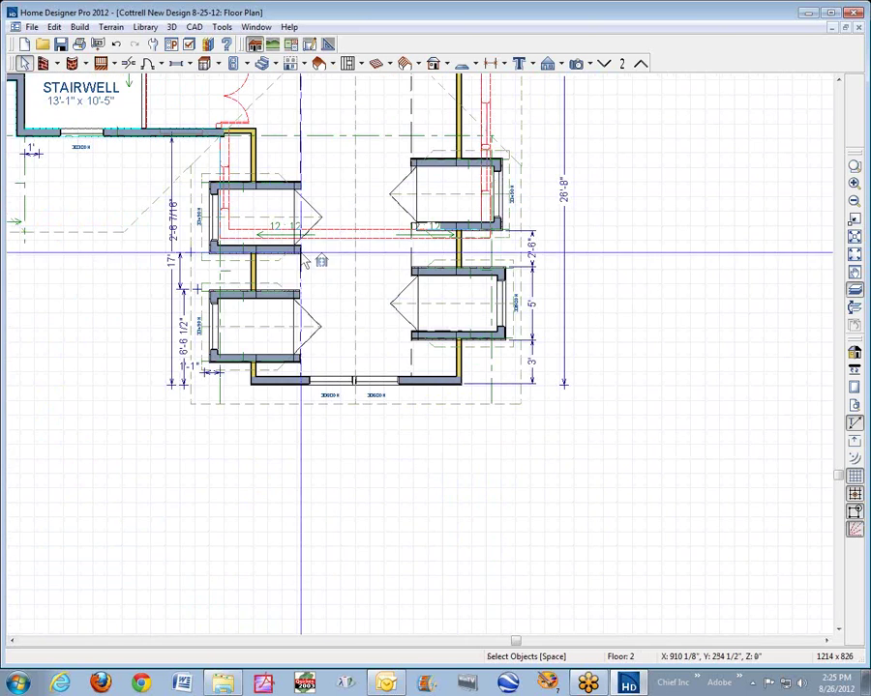
scroll(166, 334, up, 2)
scroll(166, 334, up, 1)
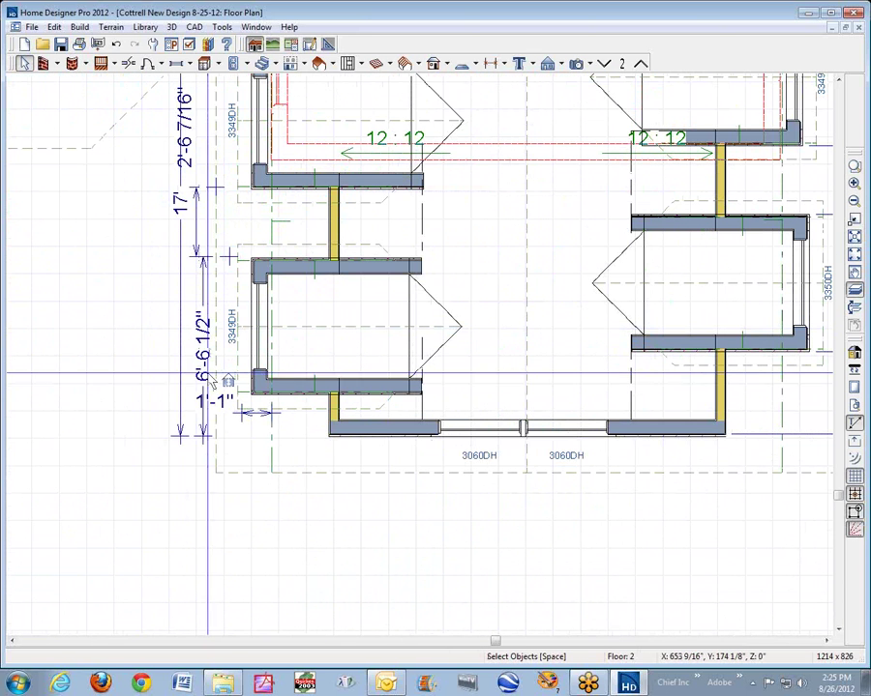
click(202, 376)
drag(202, 376, 179, 259)
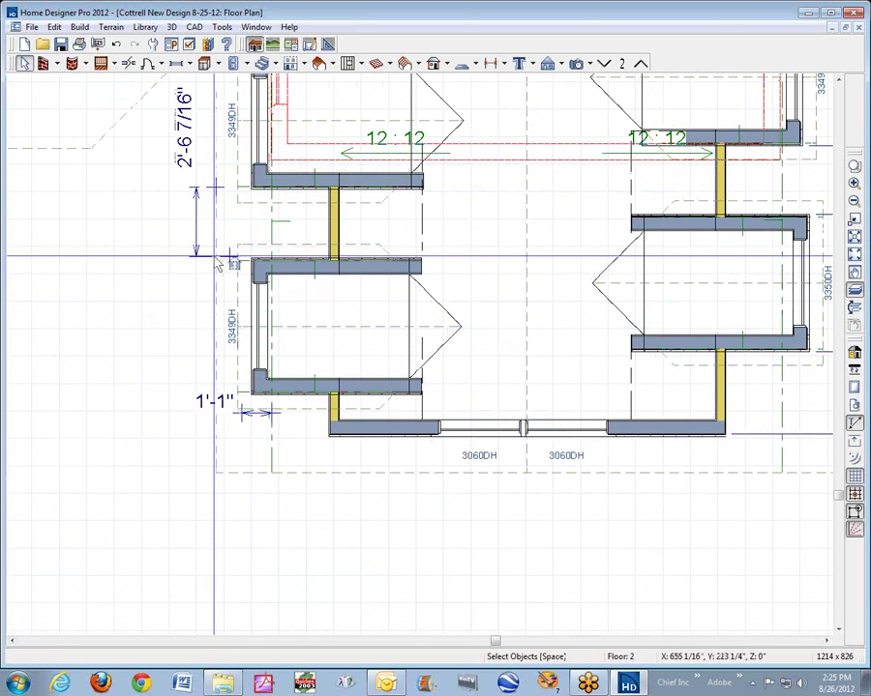
key(Delete)
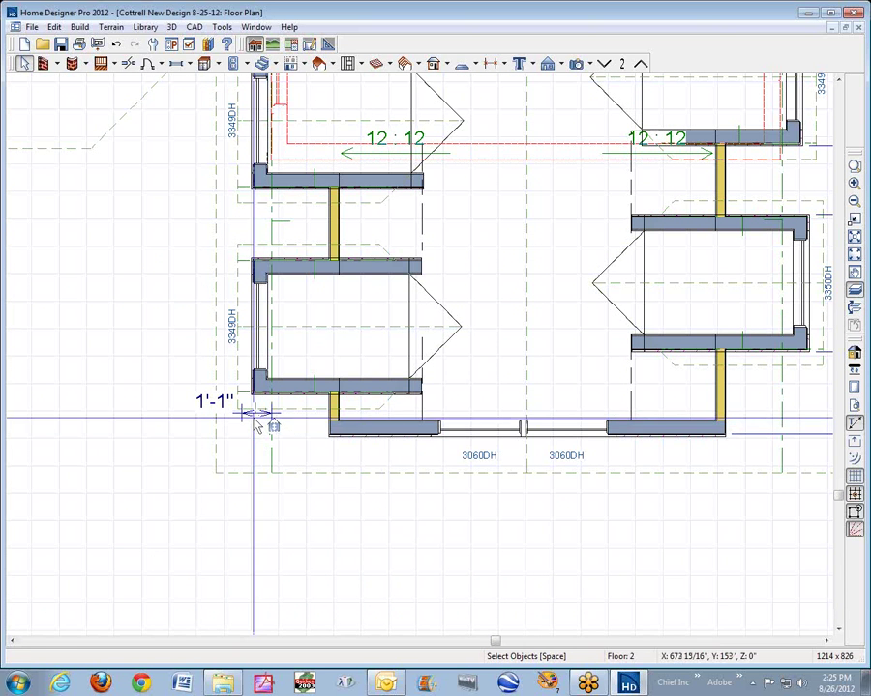
Step: Set the horizontal distance from the marker below the lower left dormer to the roof baseline to 12 inches
click(259, 413)
key(Escape)
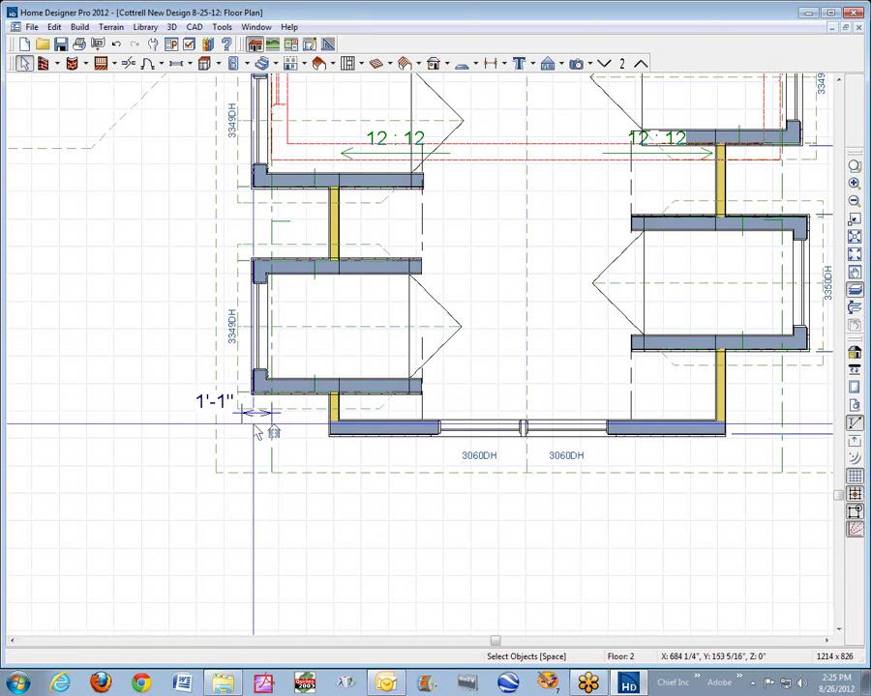
scroll(244, 433, up, 3)
scroll(244, 433, up, 2)
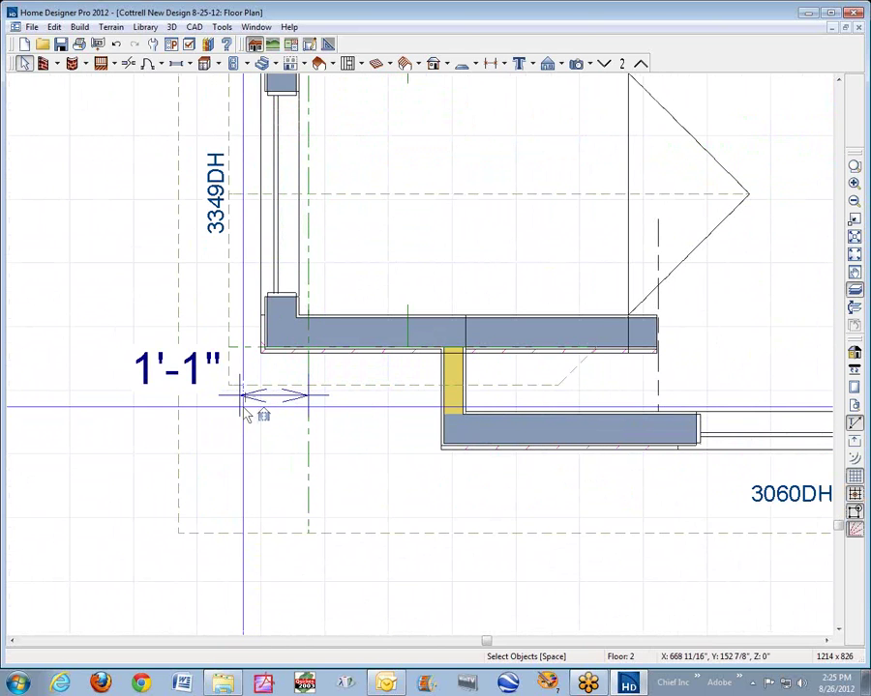
click(243, 395)
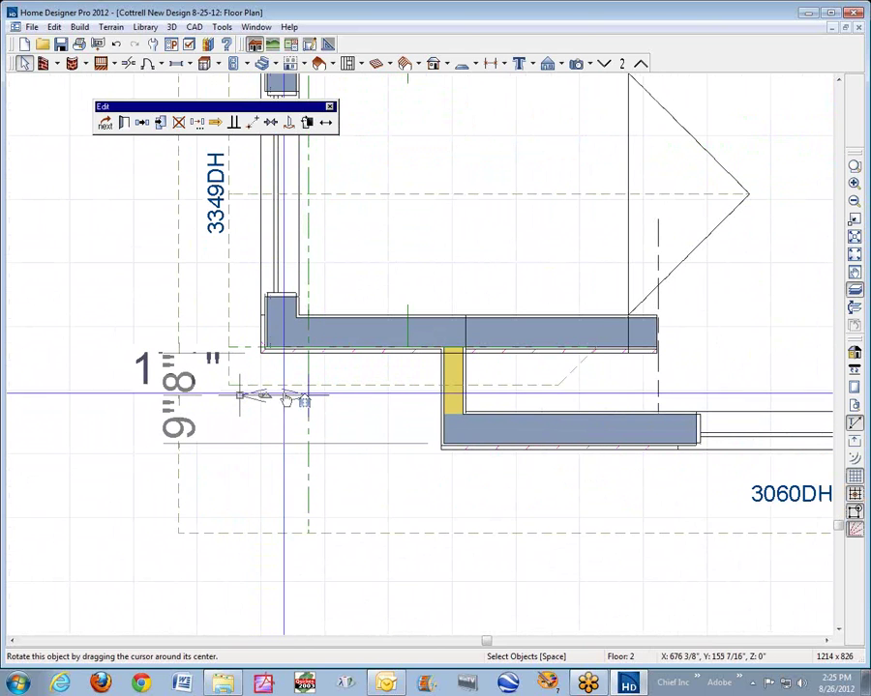
click(282, 399)
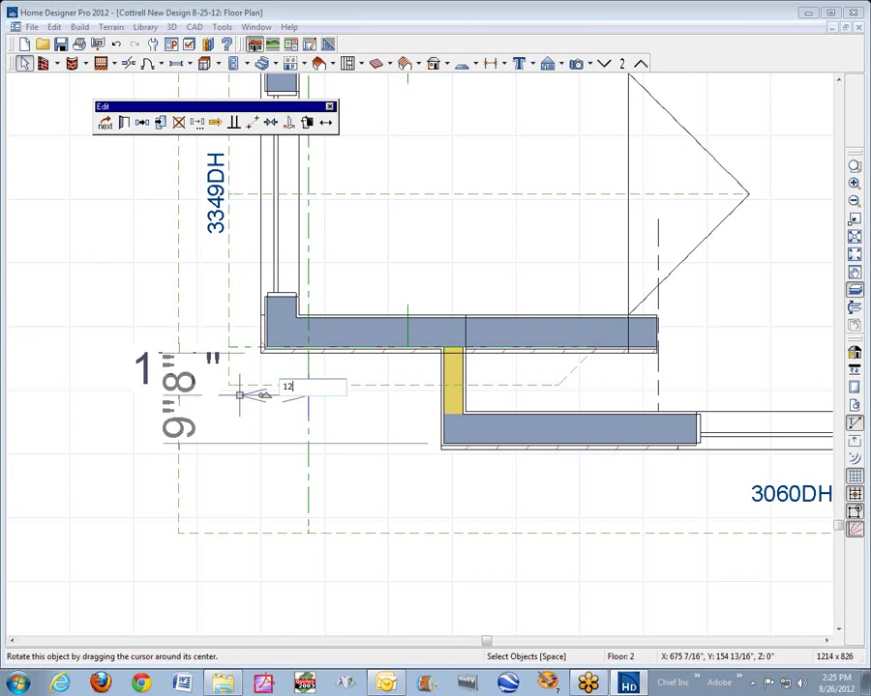
key(Return)
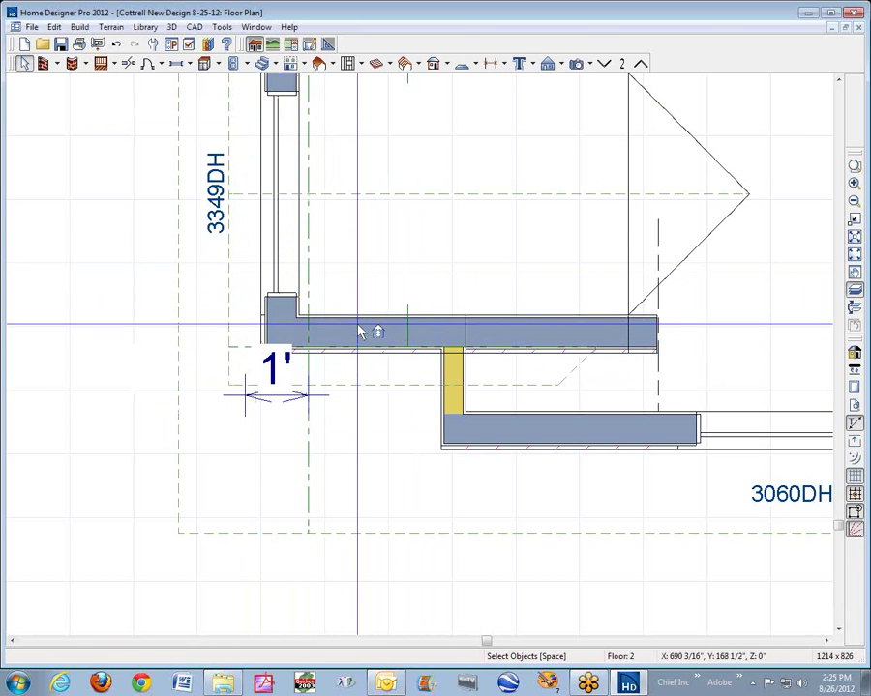
Step: Extend the lower left dormer's front wall outward to the marker 12 inches beyond the roof baseline
click(406, 356)
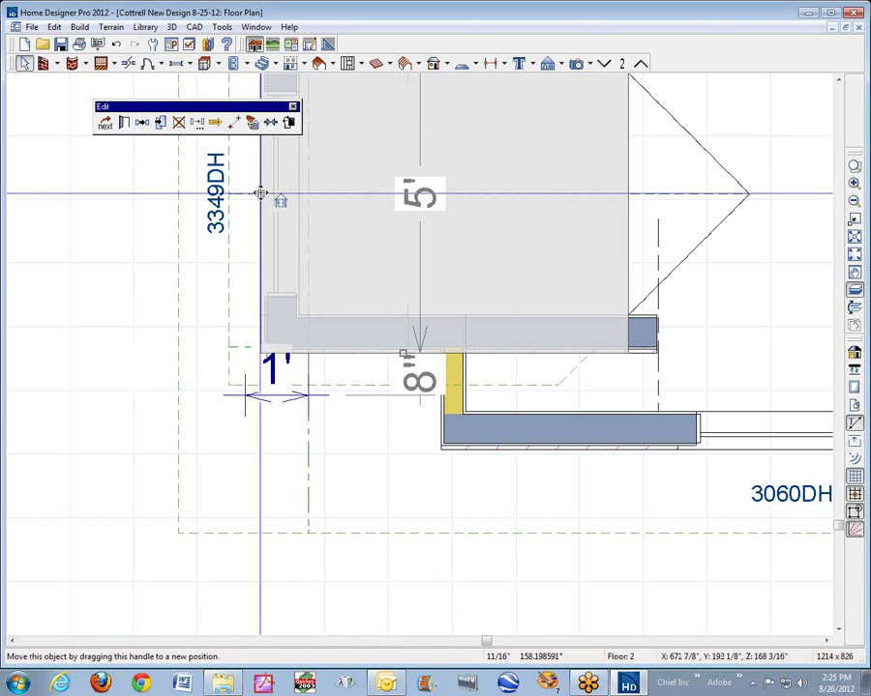
mouse_move(260, 193)
mouse_down()
mouse_move(233, 193)
mouse_move(245, 193)
mouse_up()
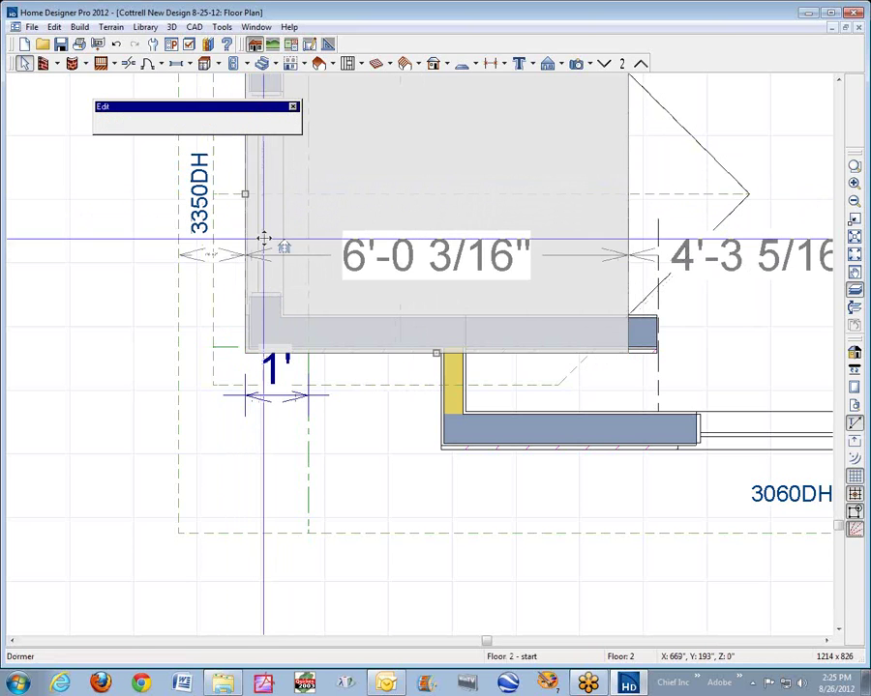
click(408, 424)
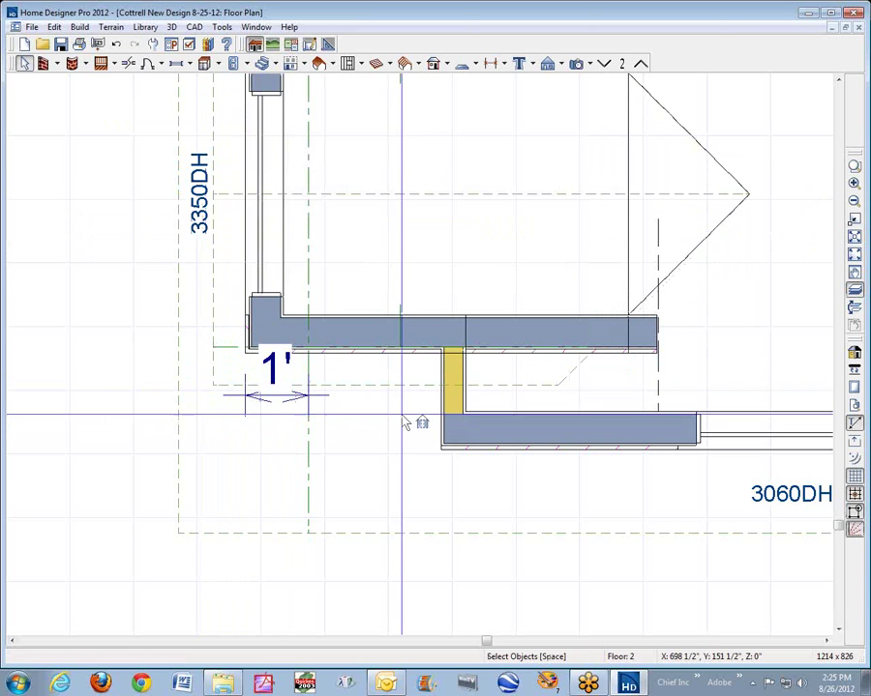
scroll(406, 423, down, 2)
scroll(310, 102, down, 2)
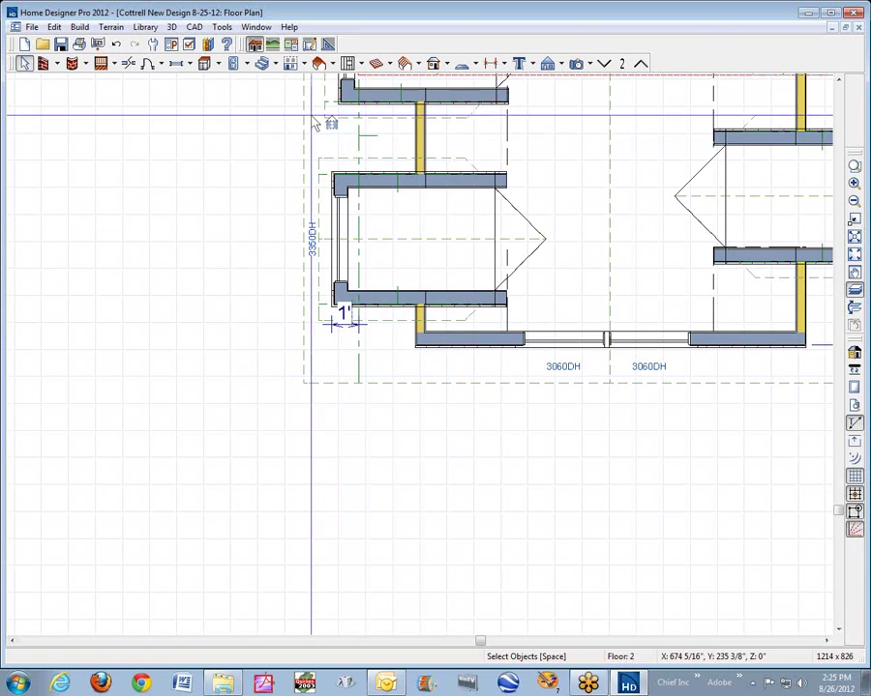
Step: Check the distance from the lower left dormer's front wall to the outer roof edge
click(840, 83)
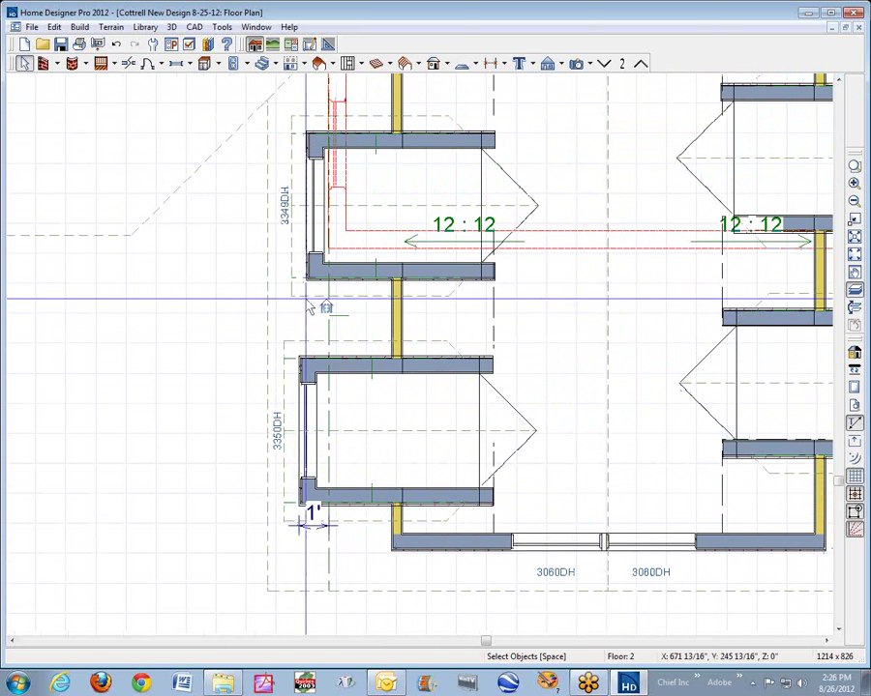
click(357, 283)
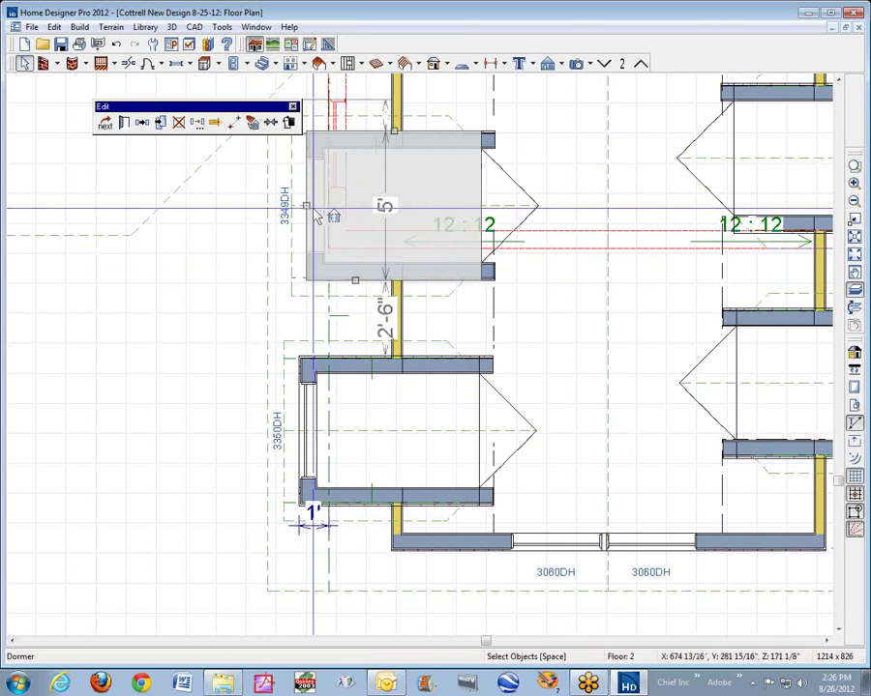
mouse_move(306, 207)
mouse_down()
mouse_move(319, 213)
mouse_move(311, 215)
mouse_up()
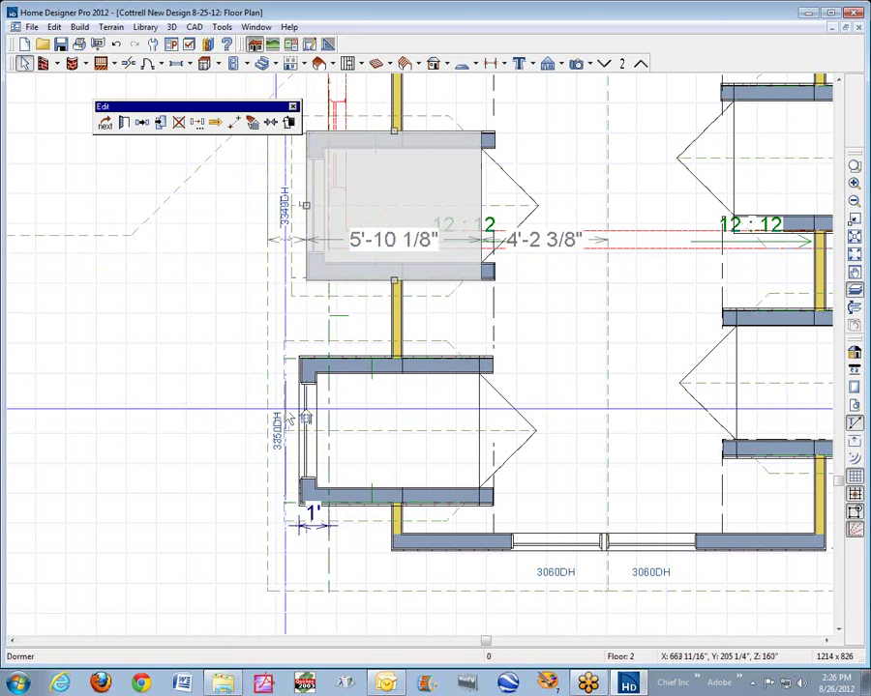
click(283, 410)
click(307, 390)
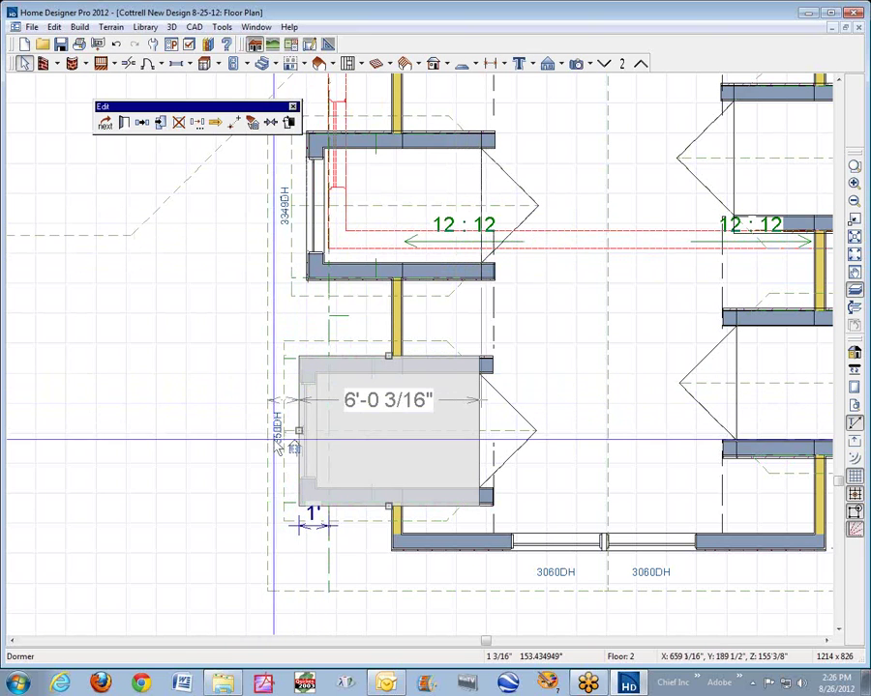
click(287, 404)
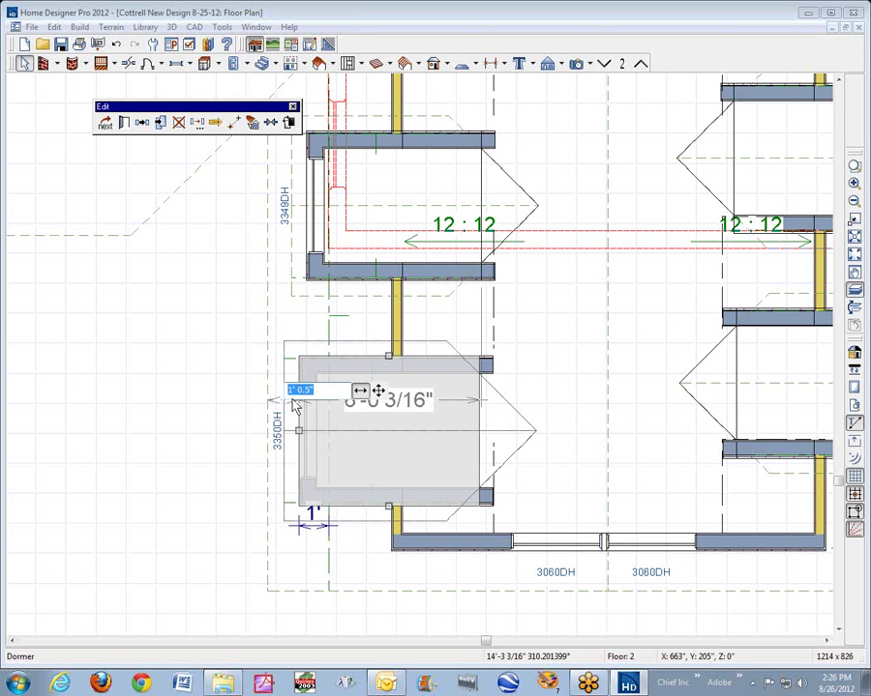
key(Escape)
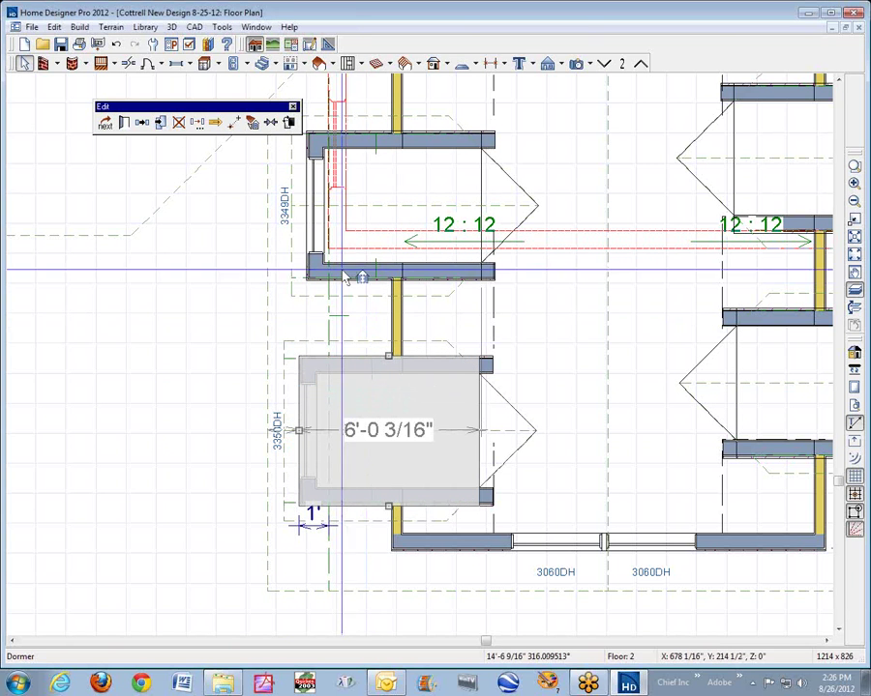
Step: Set the distance from the upper left dormer's front wall to the outer roof edge to 12.5 inches
click(312, 274)
drag(311, 273, 316, 272)
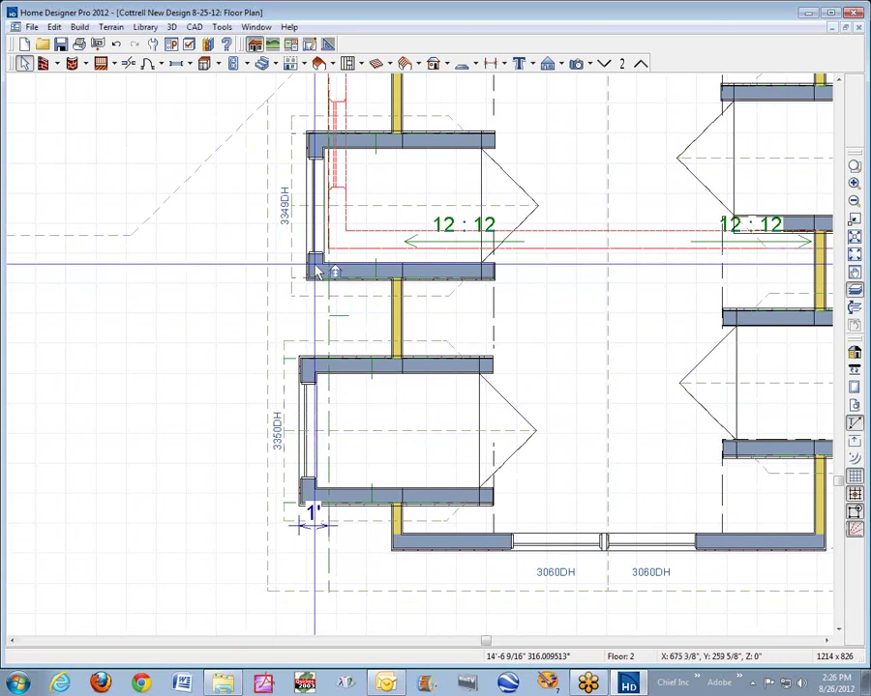
right_click(316, 270)
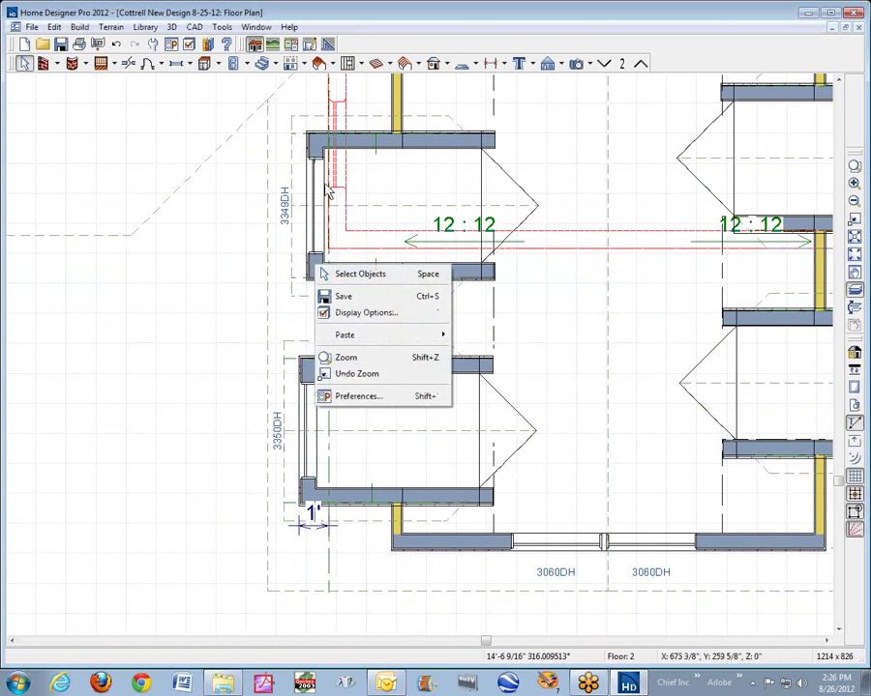
right_click(306, 151)
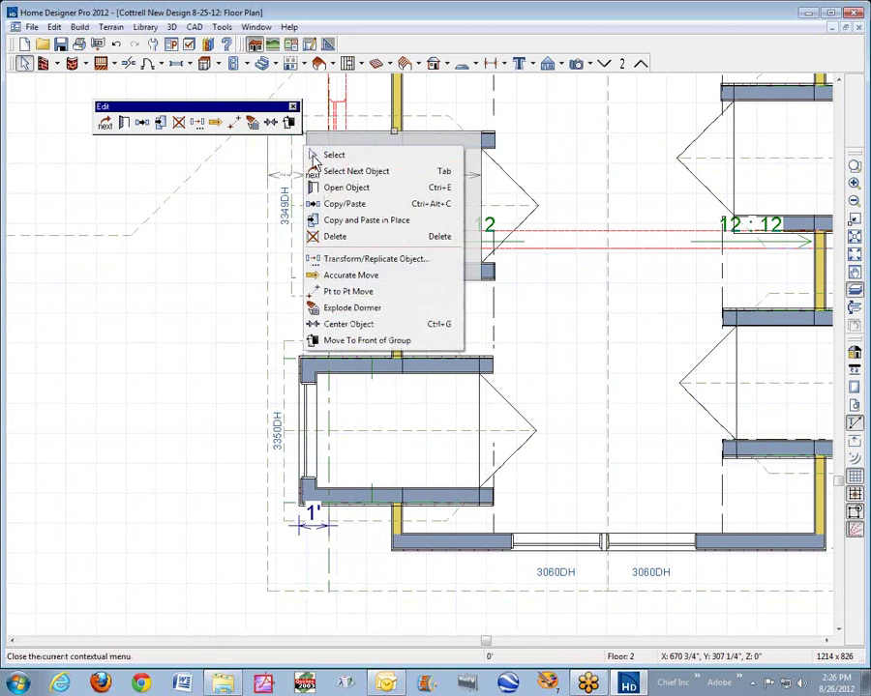
click(312, 156)
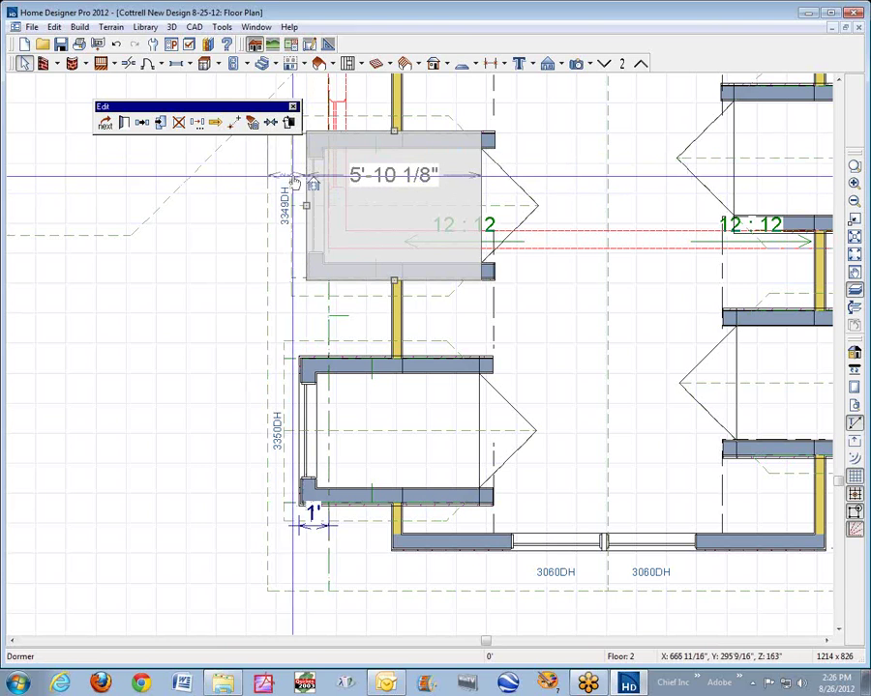
click(290, 180)
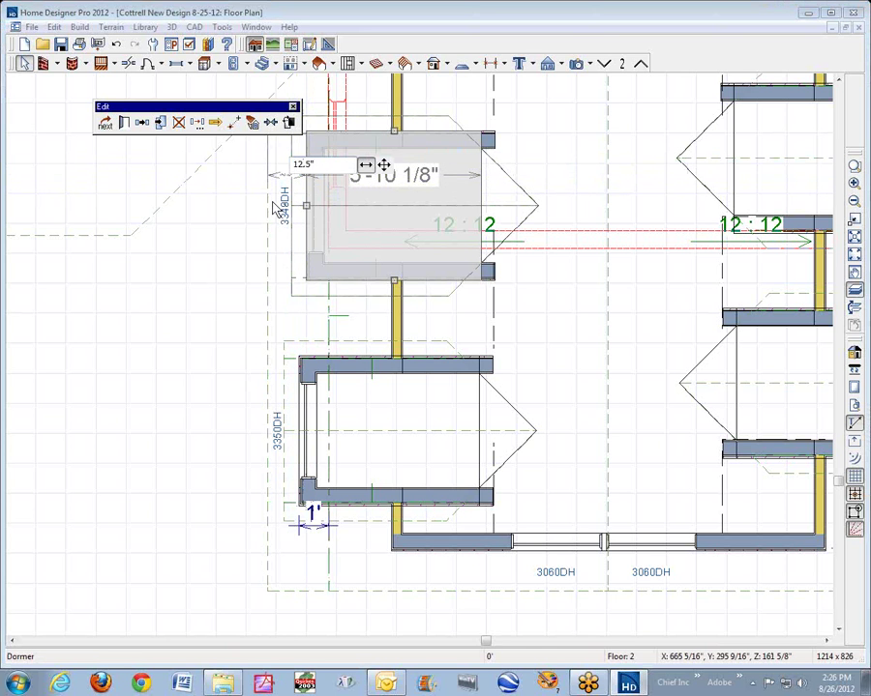
key(Return)
click(244, 196)
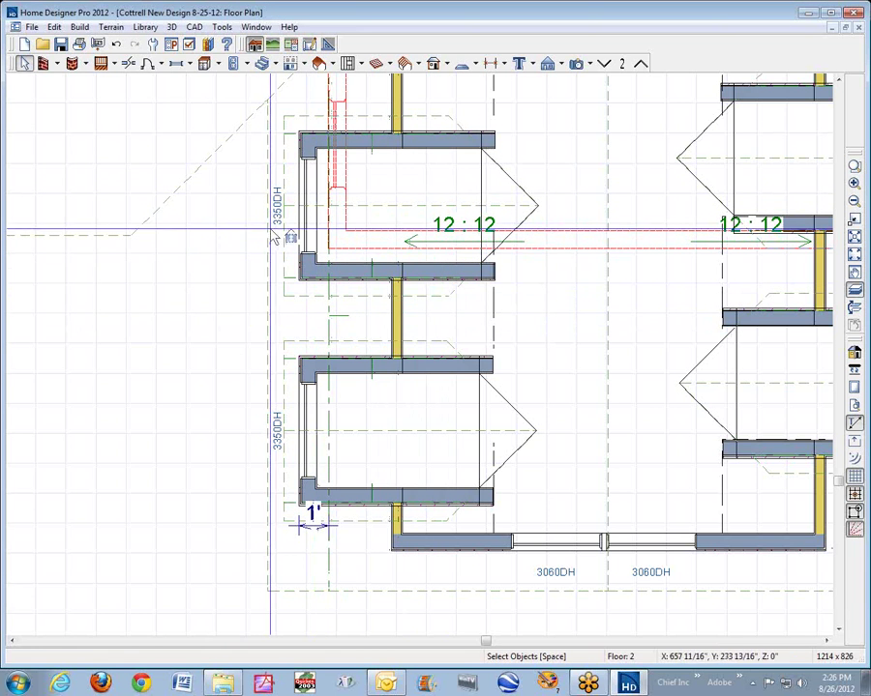
Step: Dimension the distance from the lower left dormer to the wing's end wall and the gap between the two left dormers
click(495, 64)
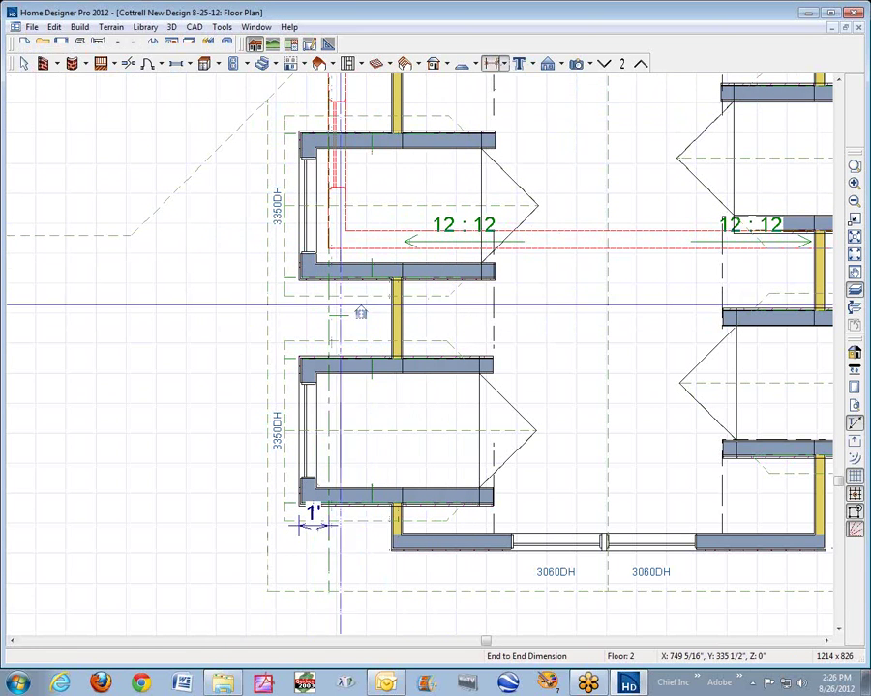
drag(381, 505, 382, 571)
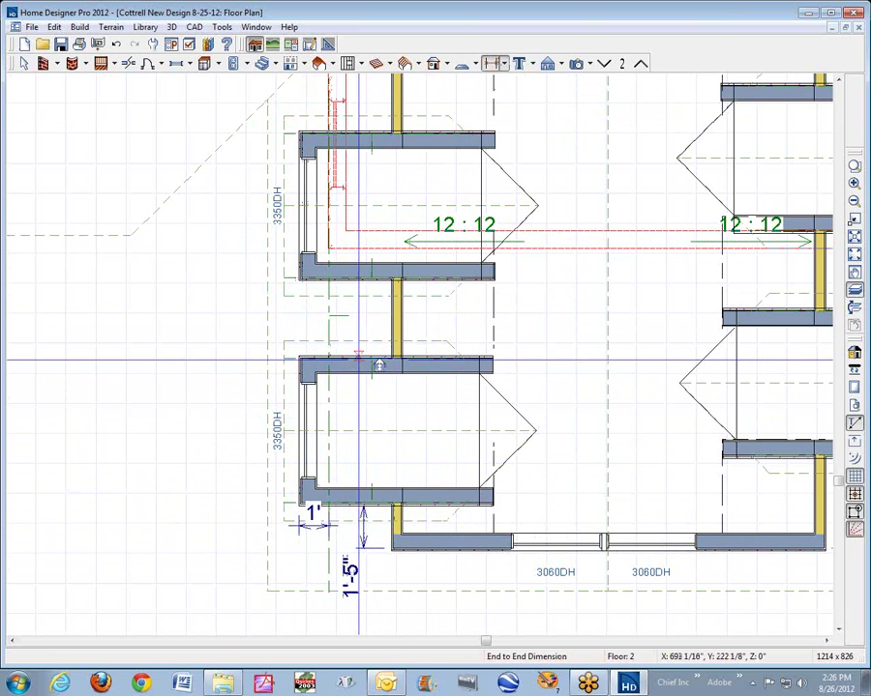
drag(378, 366, 380, 284)
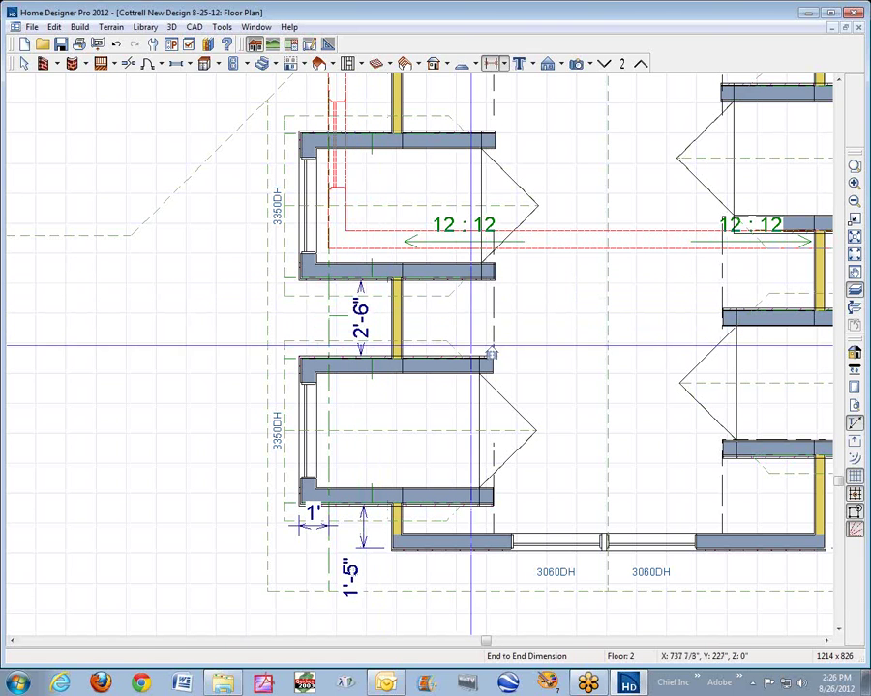
key(space)
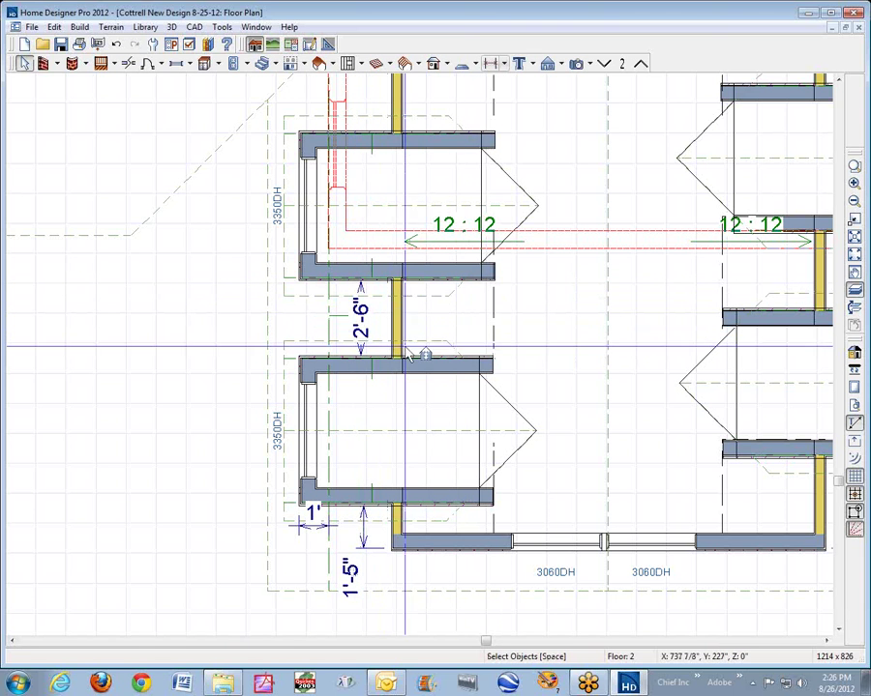
Step: Move both left dormers together so the lower one is 3 feet from the wing's end wall
click(357, 278)
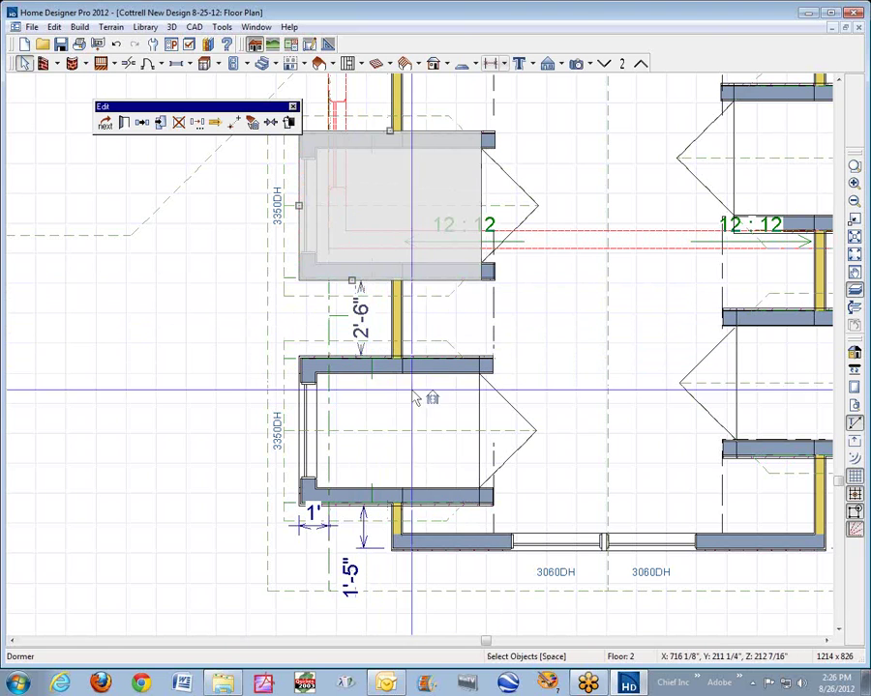
key(shift)
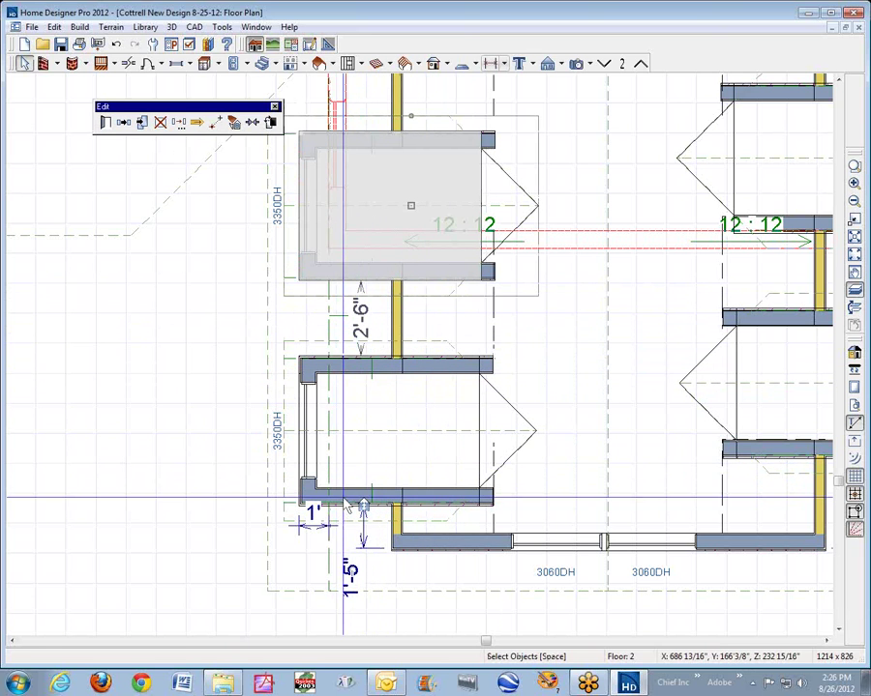
shift+click(347, 508)
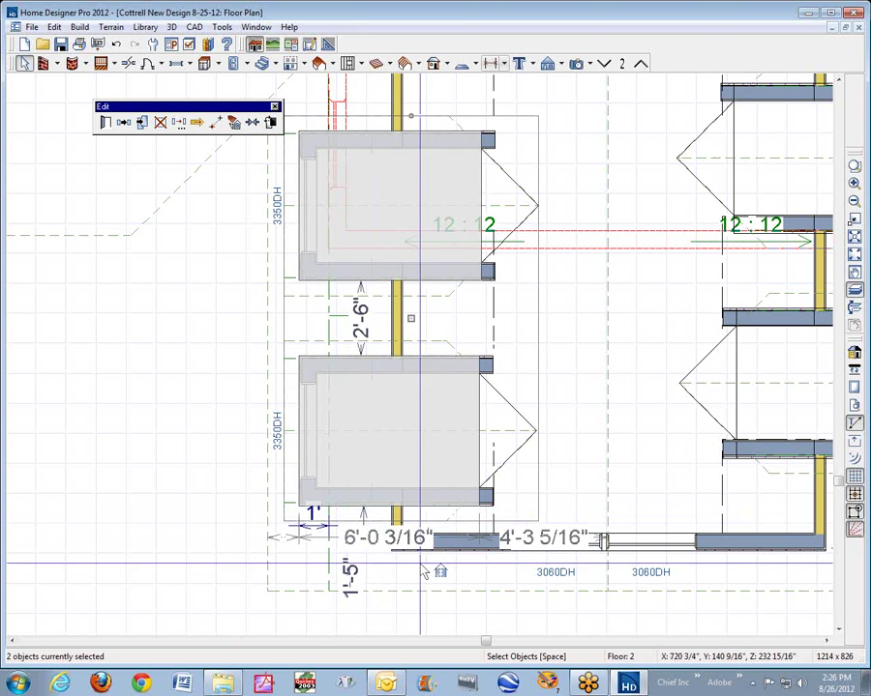
click(364, 530)
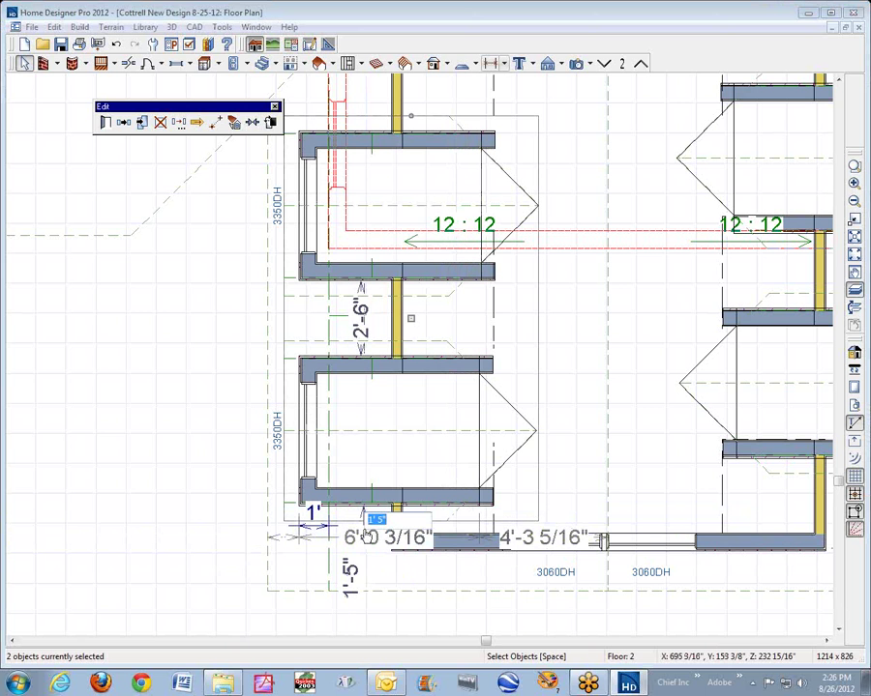
text(3)
key(Return)
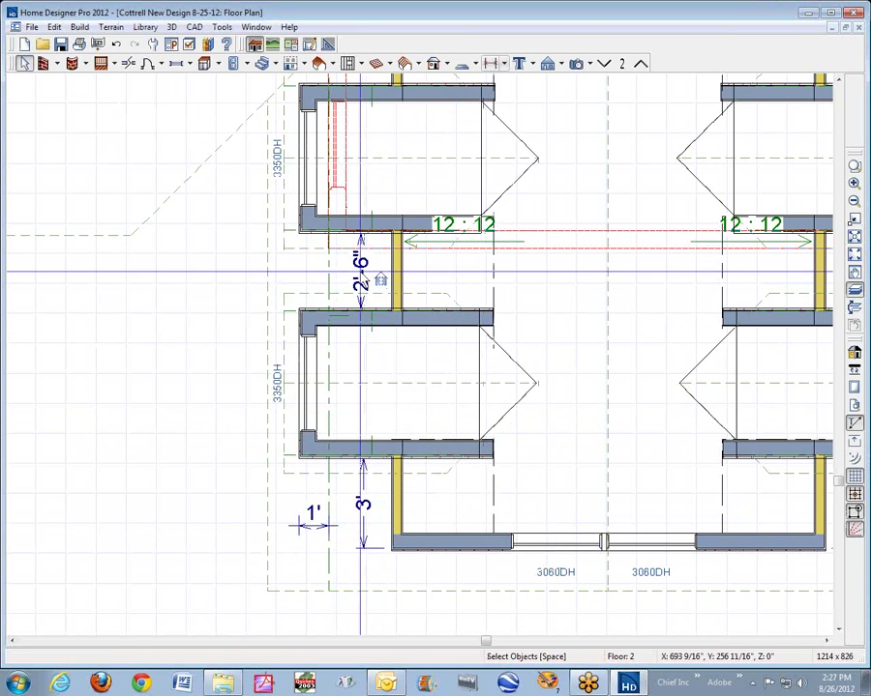
Step: Create a full camera view inside the lower wing, looking toward the right dormers and the end-wall windows
scroll(363, 279, down, 2)
scroll(366, 279, down, 1)
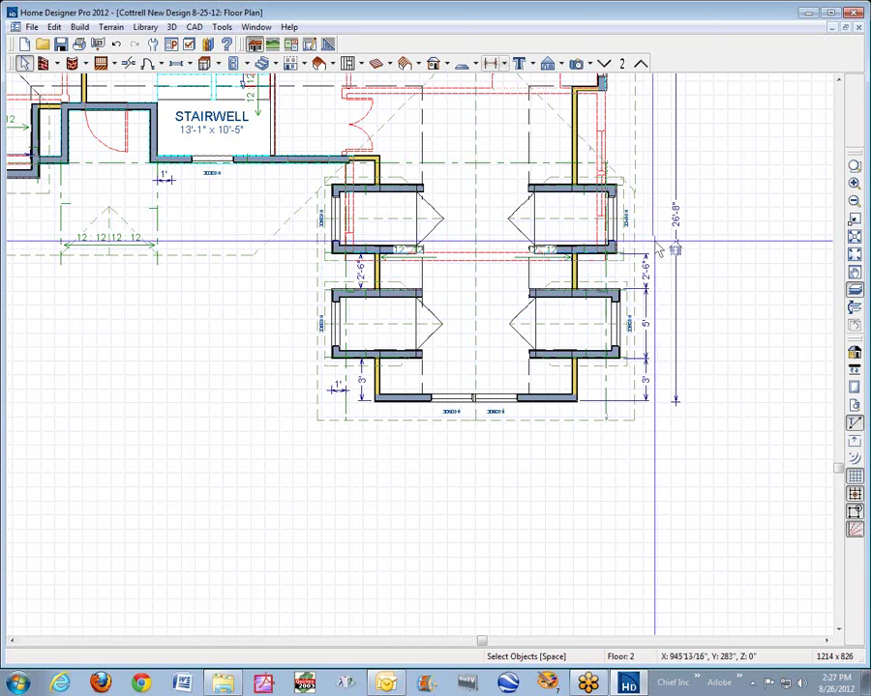
scroll(837, 83, up, 5)
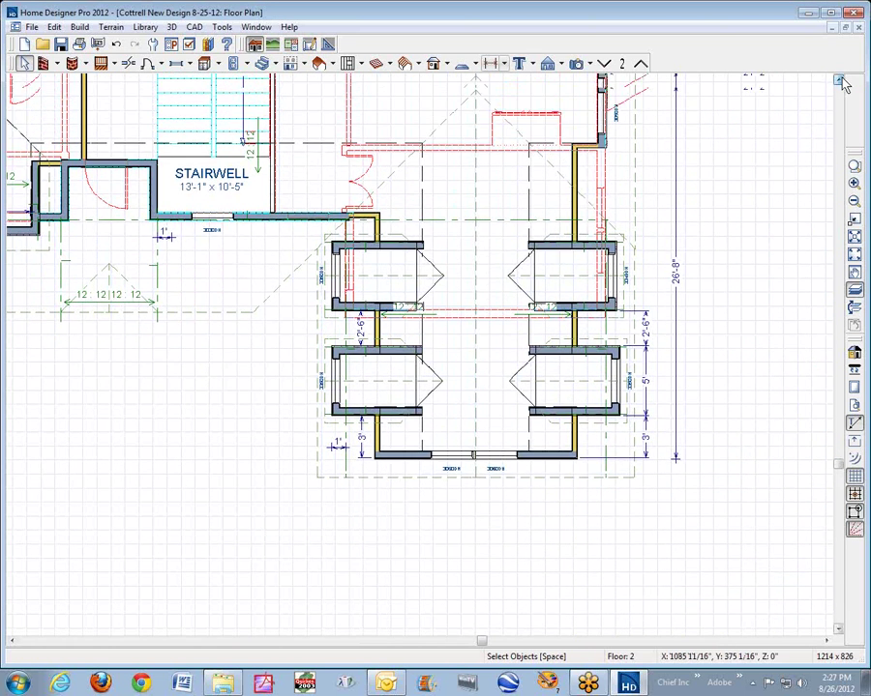
click(577, 63)
drag(381, 242, 530, 557)
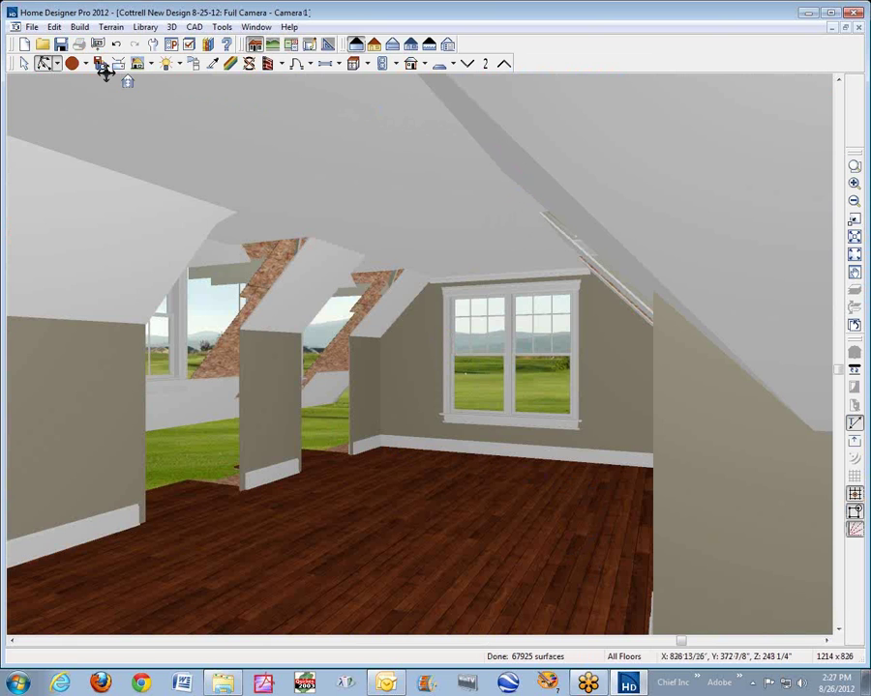
Step: Enable Auto Rebuild Walls/Floors/Ceilings in the 3D settings and apply it to the camera view
click(172, 26)
mouse_move(195, 26)
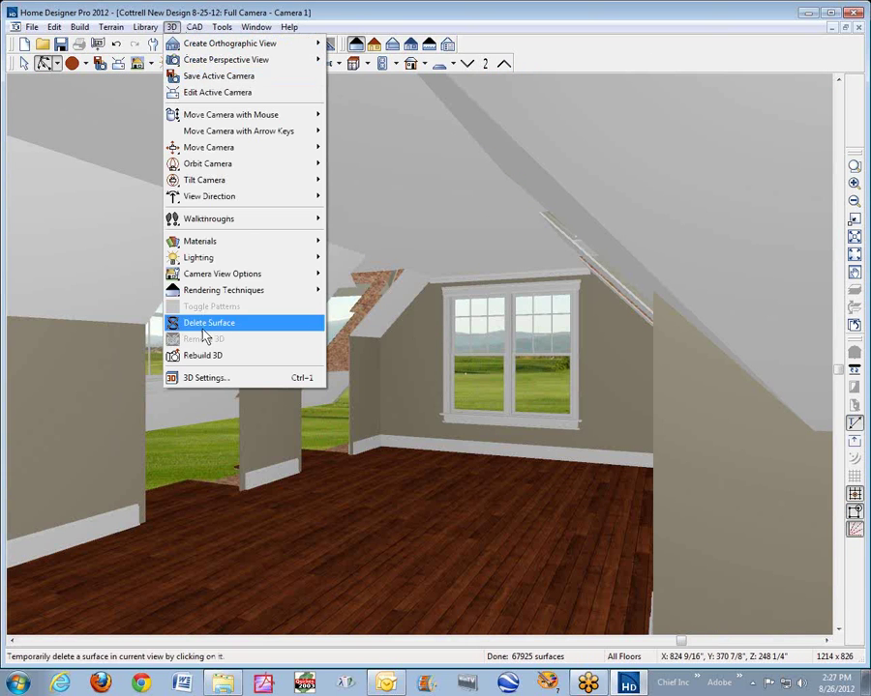
click(215, 379)
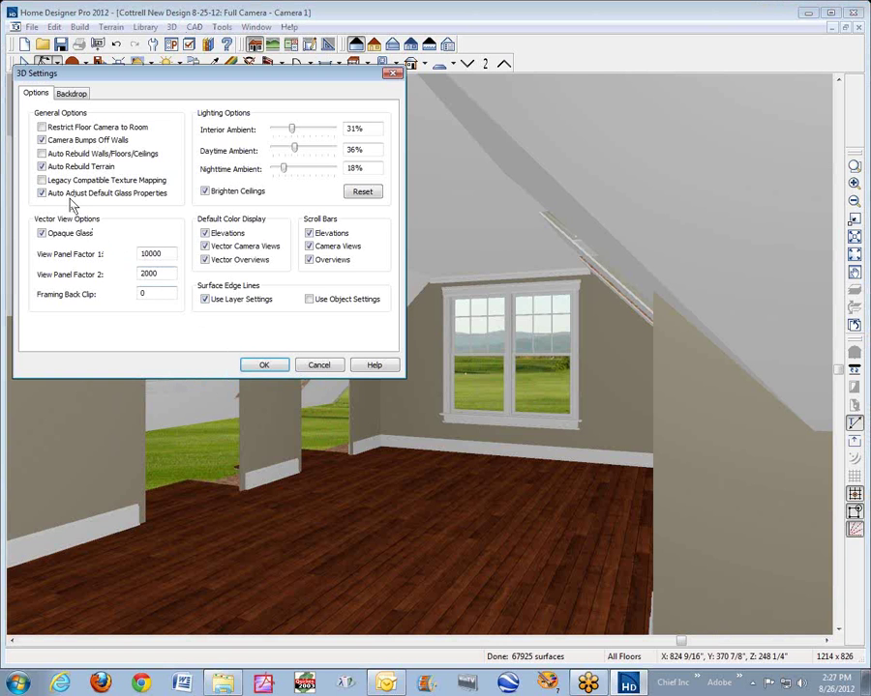
click(263, 367)
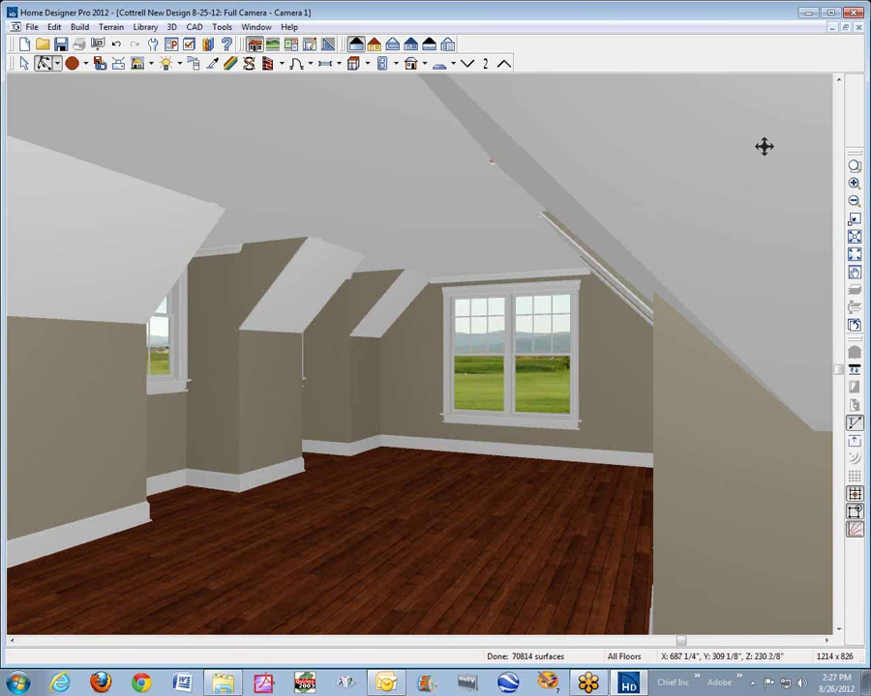
Step: Close the camera view and create a cross section through the lower pair of dormers, facing the end-wall windows
click(859, 28)
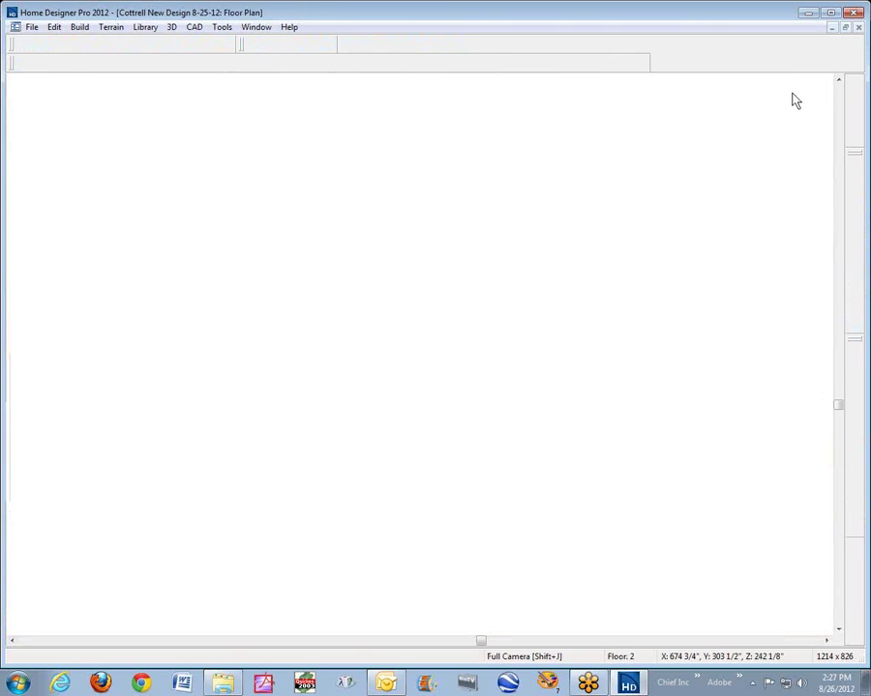
click(557, 64)
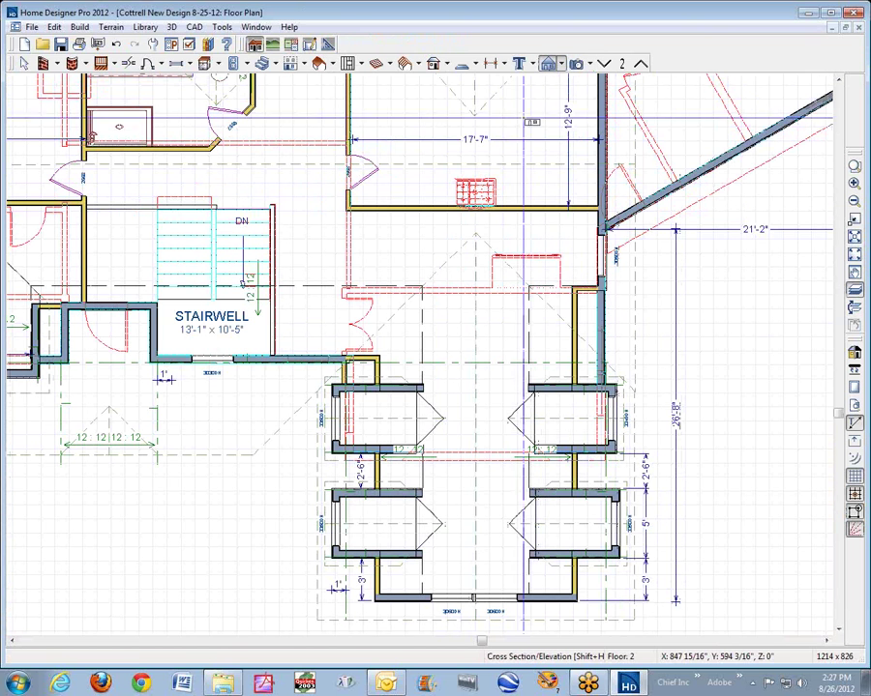
drag(475, 525, 475, 535)
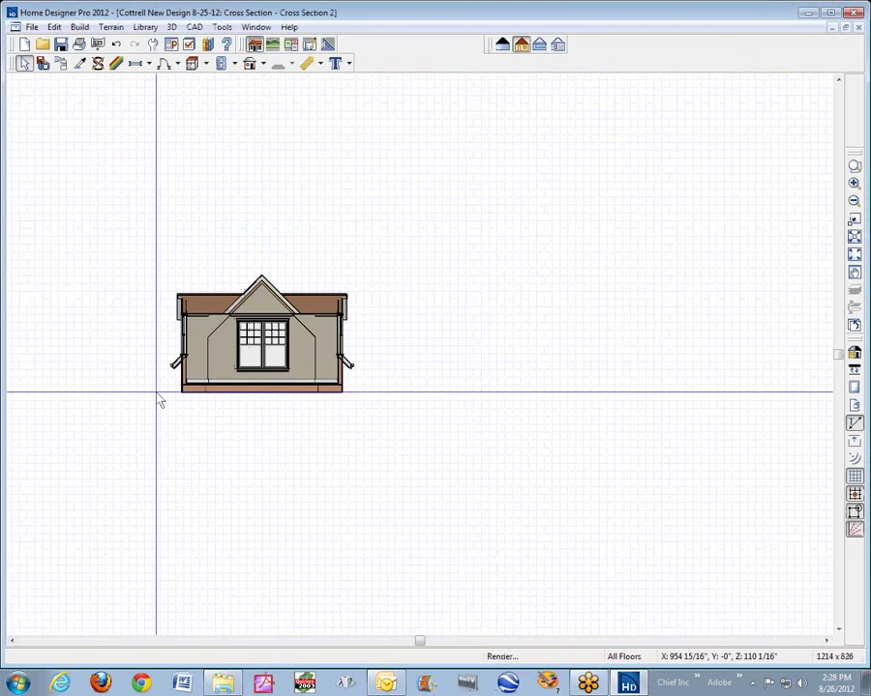
scroll(164, 401, up, 1)
scroll(174, 399, up, 2)
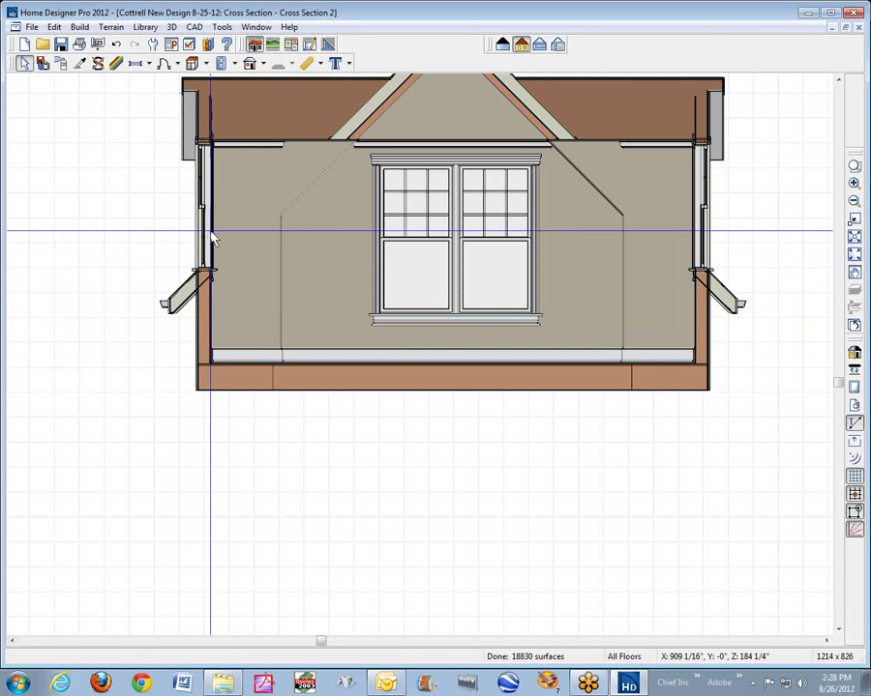
Step: Close the cross section and create a full camera view down the lower wing, looking between the dormers toward the end-wall windows
click(857, 28)
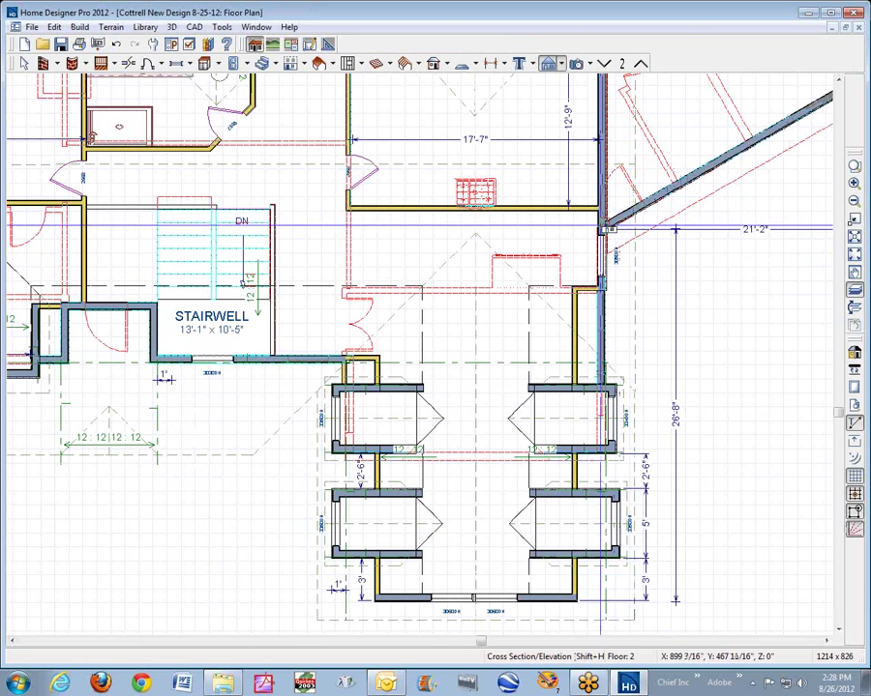
click(577, 63)
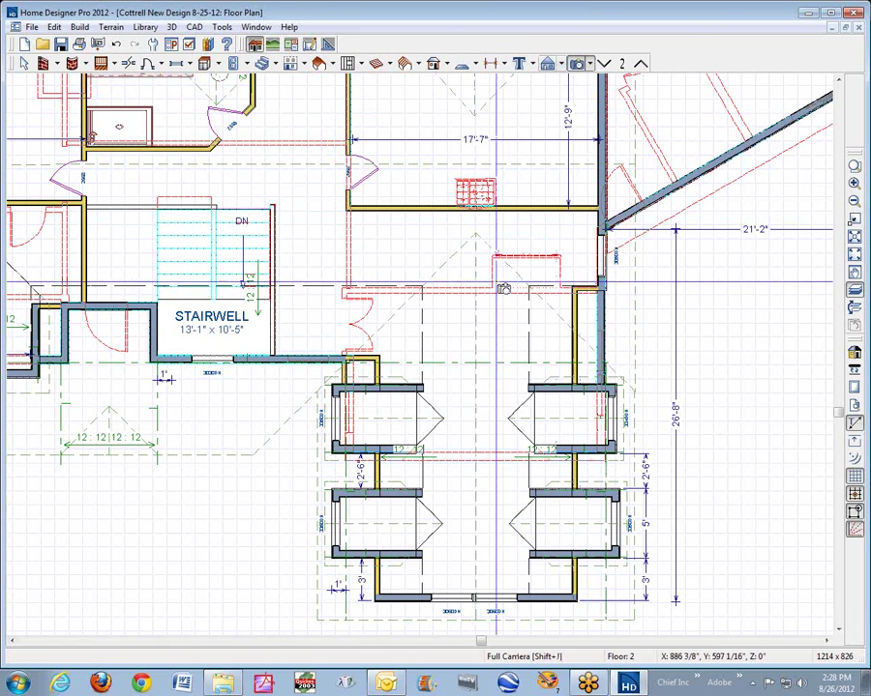
drag(484, 233, 481, 387)
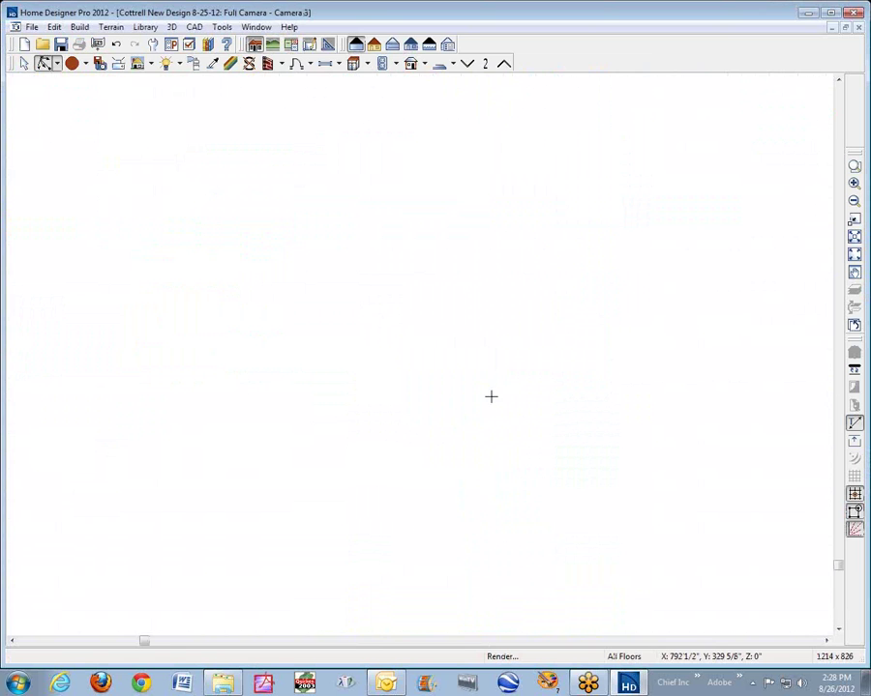
scroll(480, 391, down, 5)
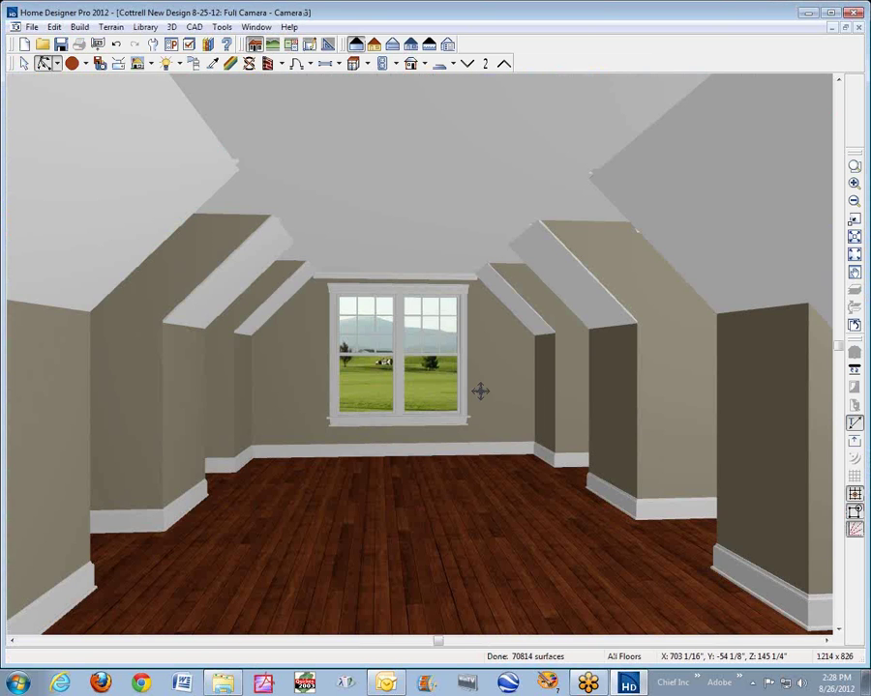
Step: Orbit the camera to inspect the dormer openings and sloped ceilings on both sides of the wing, and close the view
drag(465, 416, 534, 405)
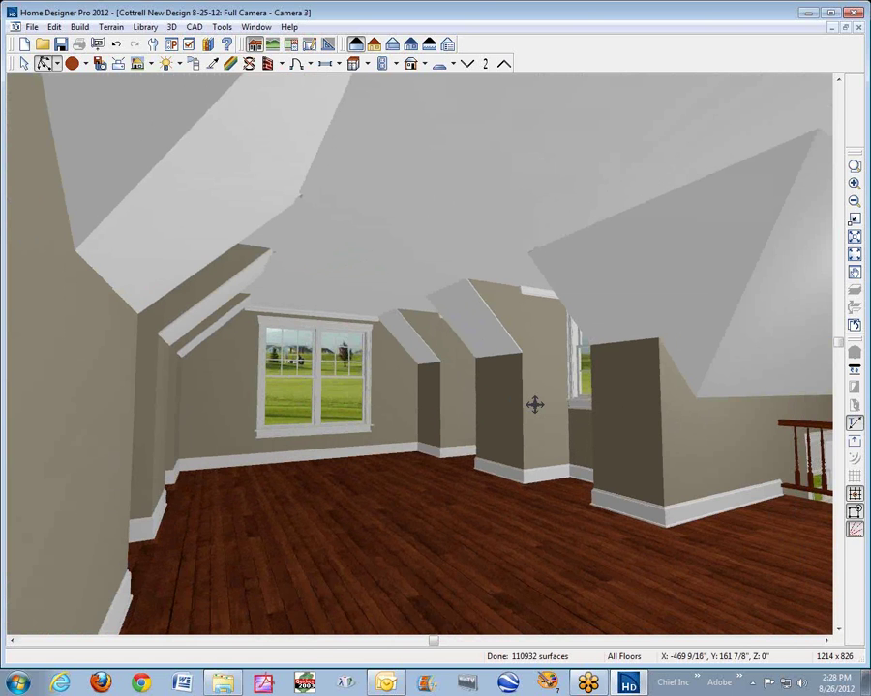
drag(534, 404, 476, 410)
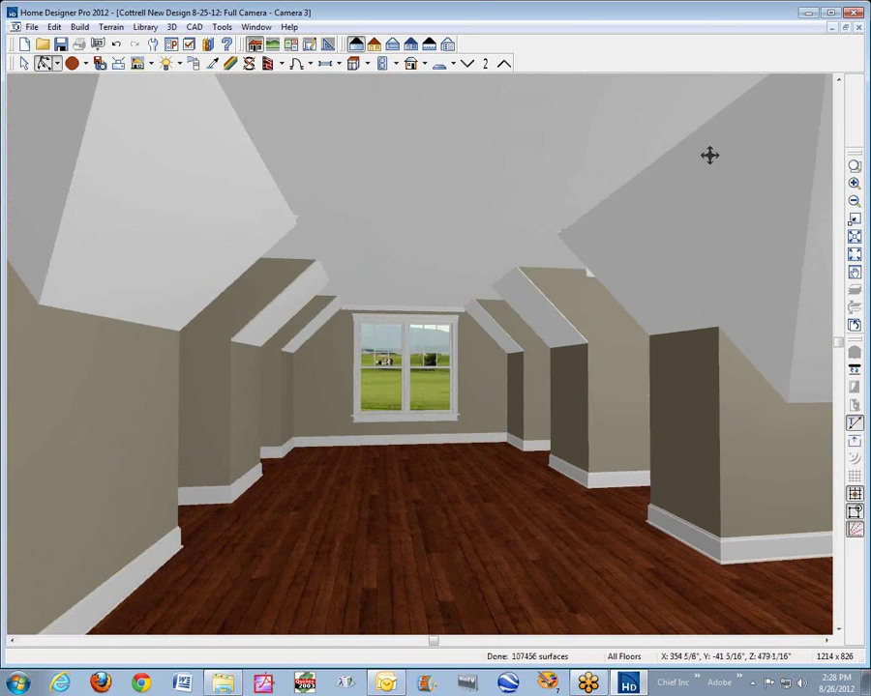
click(858, 27)
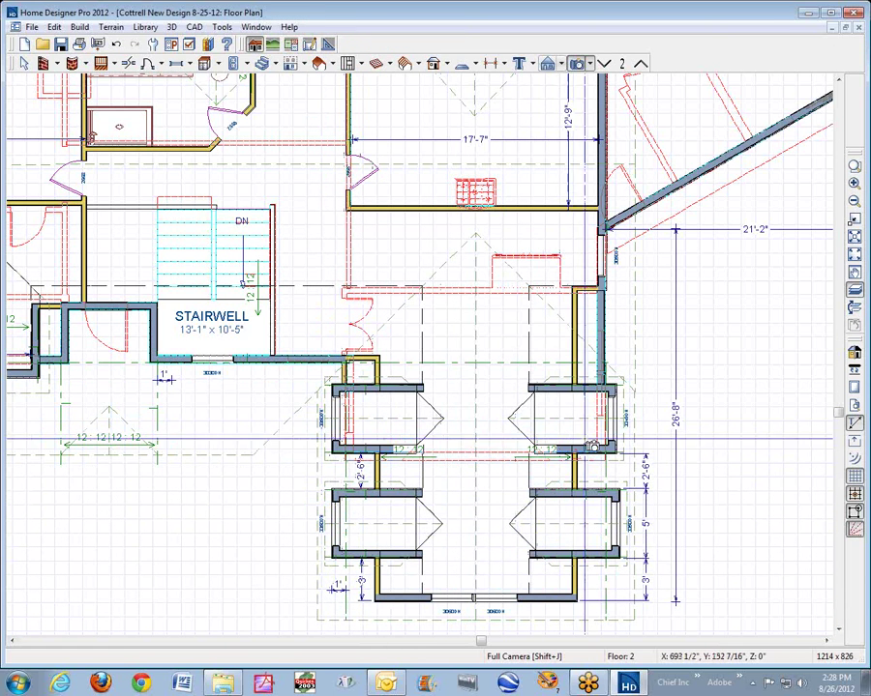
Step: Check the general specification of the exterior attic wall just above the upper right dormer without changing it
key(space)
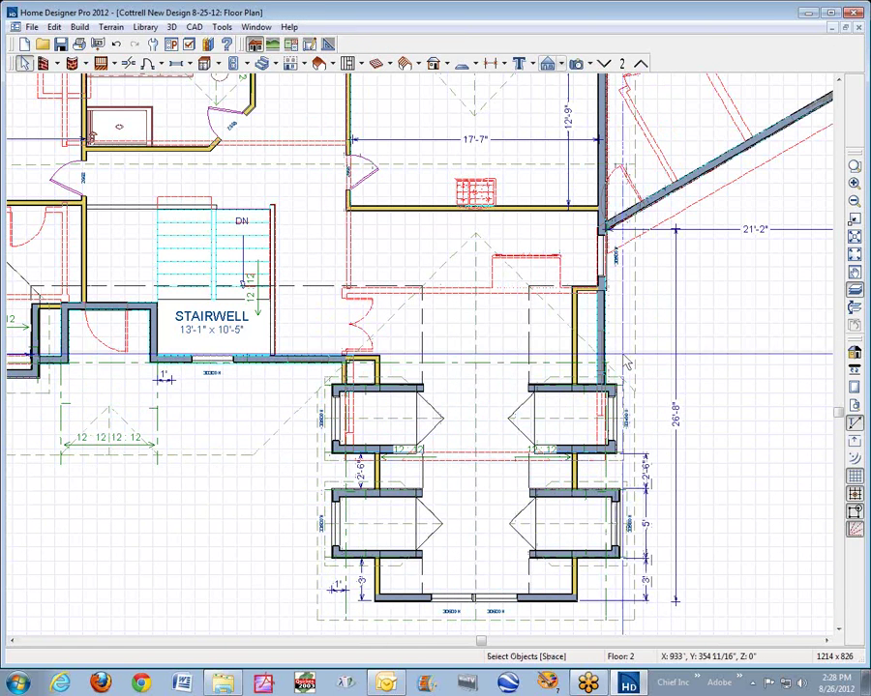
click(605, 335)
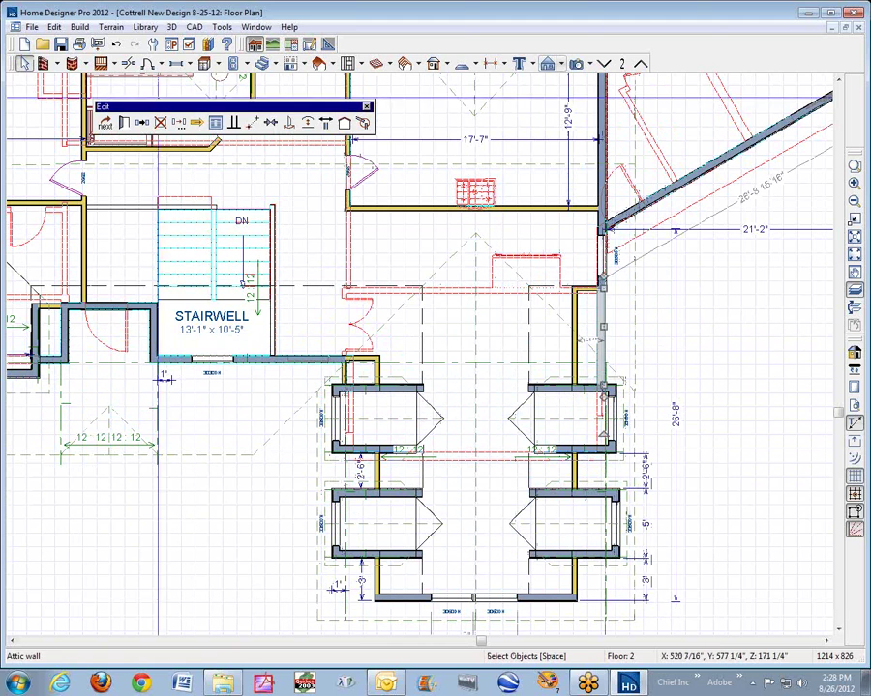
click(128, 128)
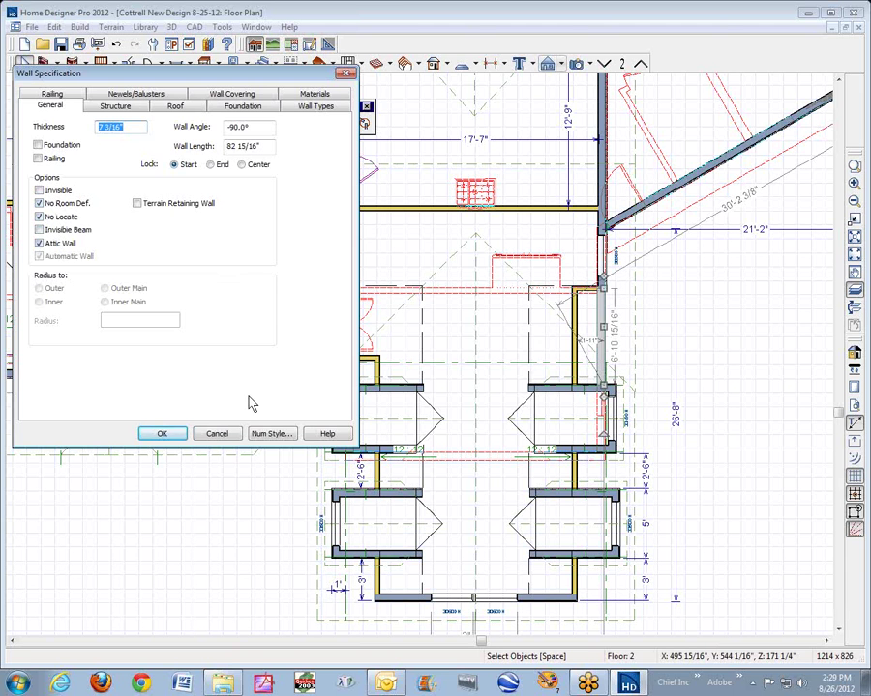
click(218, 436)
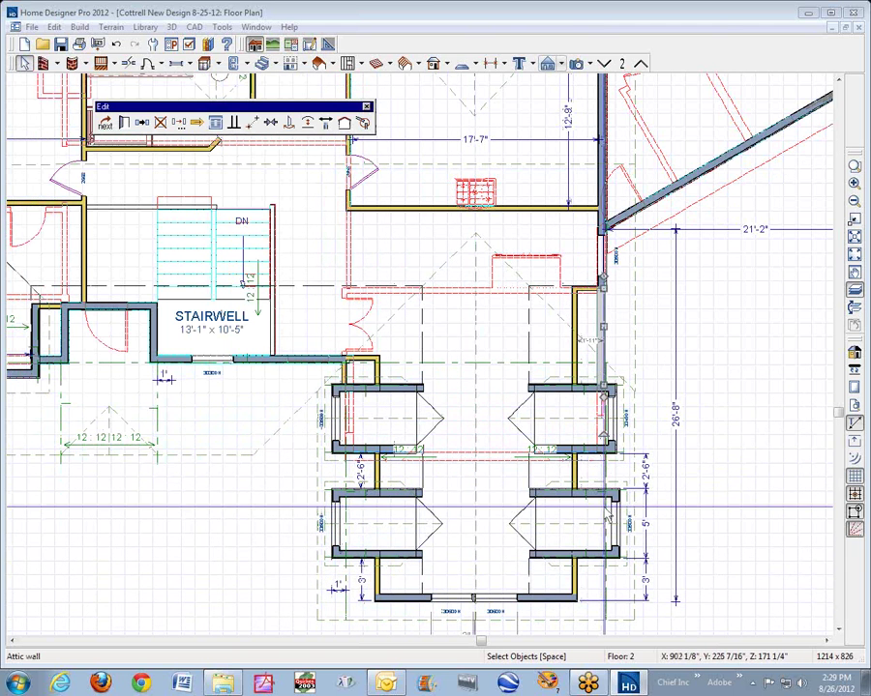
click(740, 466)
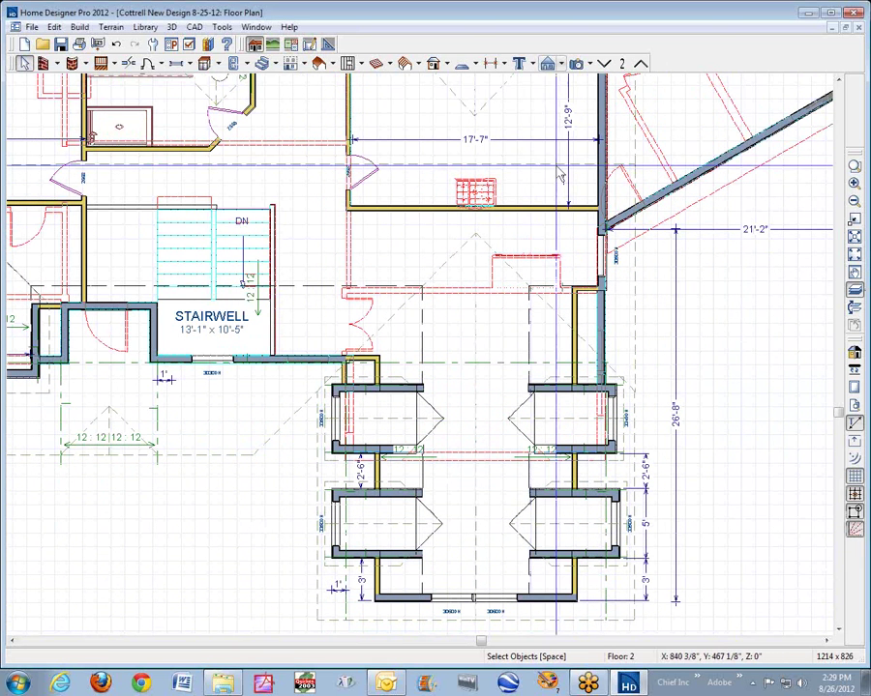
Step: Create a perspective full overview and examine the exterior of the lower wing on the side of the right dormers
click(586, 64)
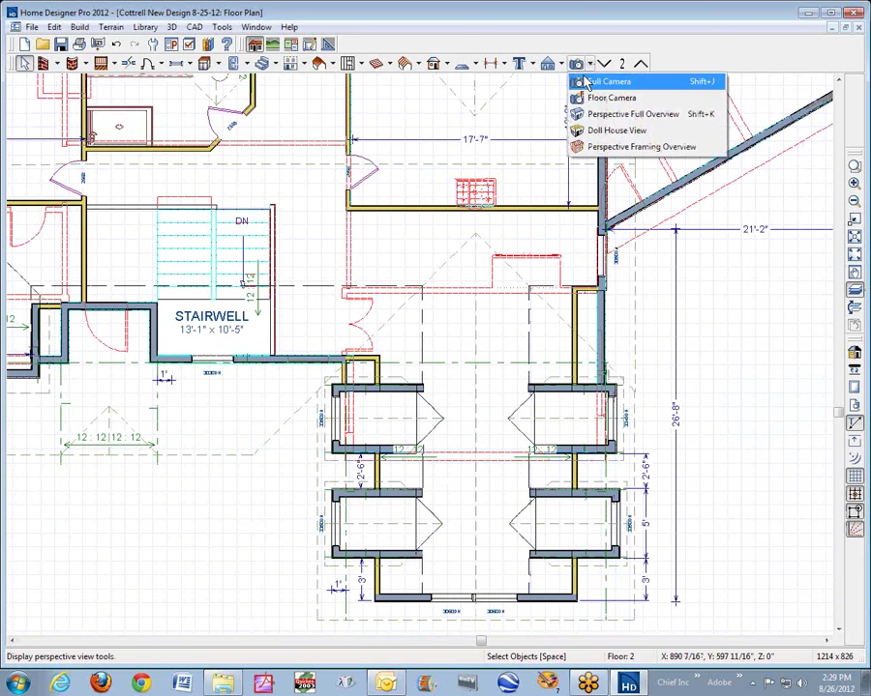
click(599, 113)
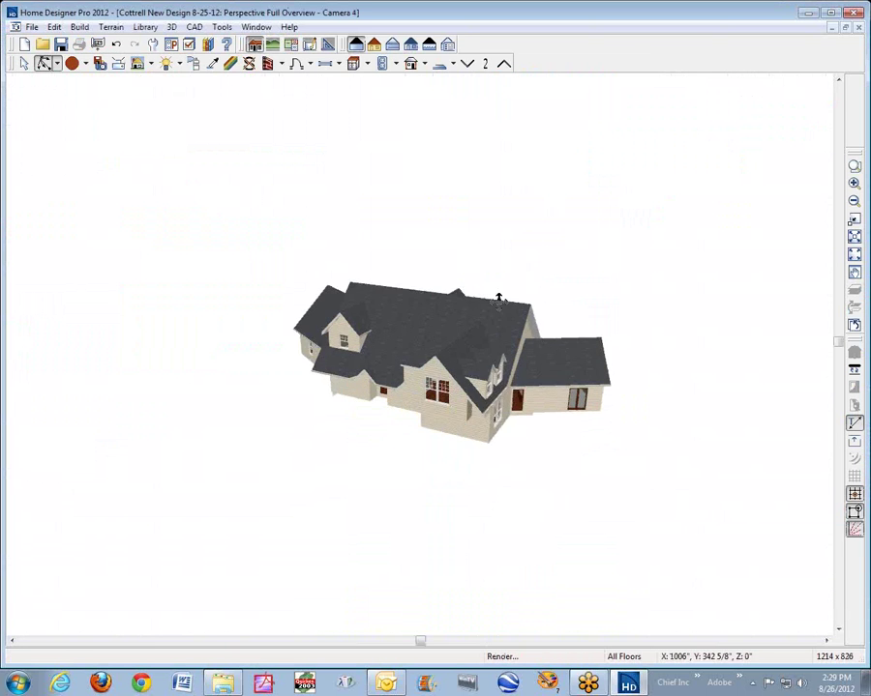
drag(498, 302, 503, 281)
scroll(408, 391, up, 5)
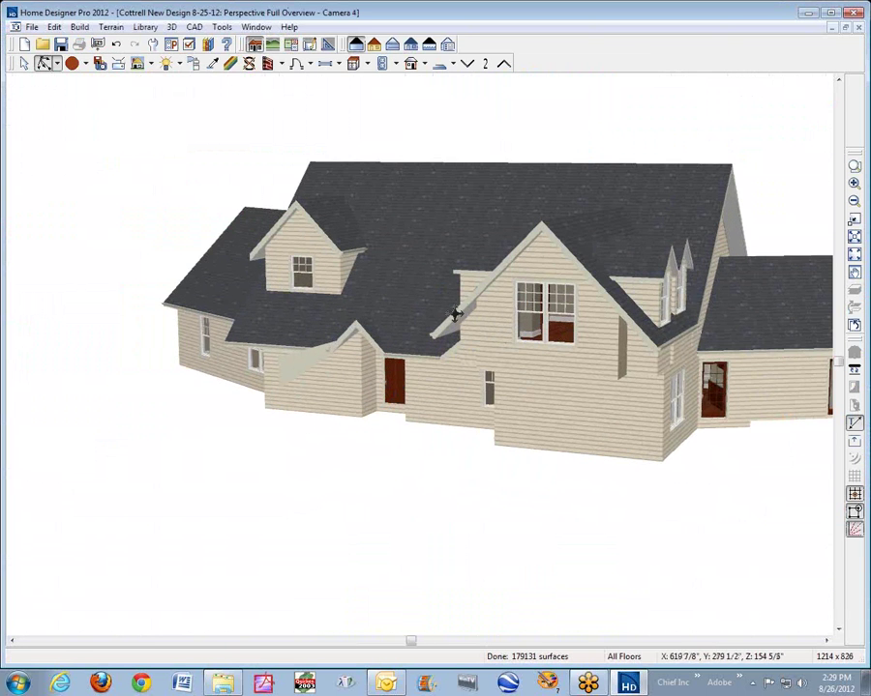
drag(647, 346, 350, 356)
scroll(360, 350, up, 6)
Step: Check the dormer wall sections extending below the roof eave on the right side of the wing
key(space)
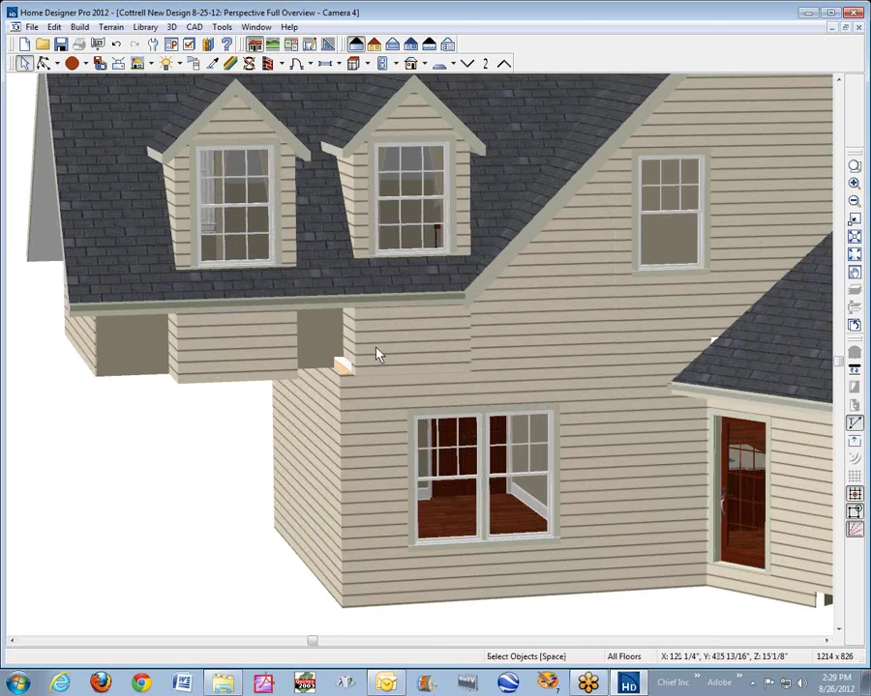
click(373, 354)
click(370, 348)
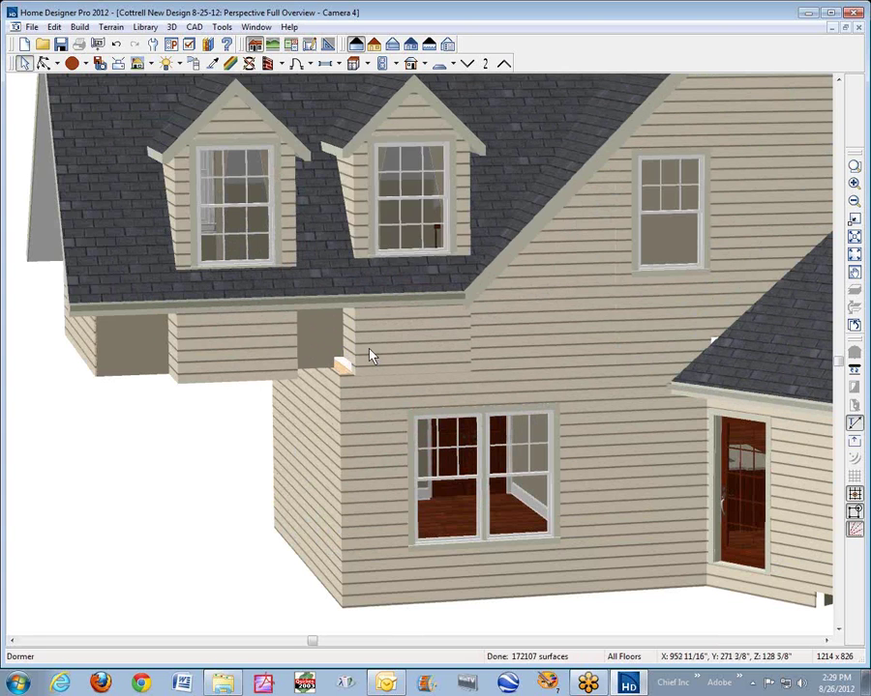
click(369, 349)
click(369, 349)
scroll(372, 356, down, 8)
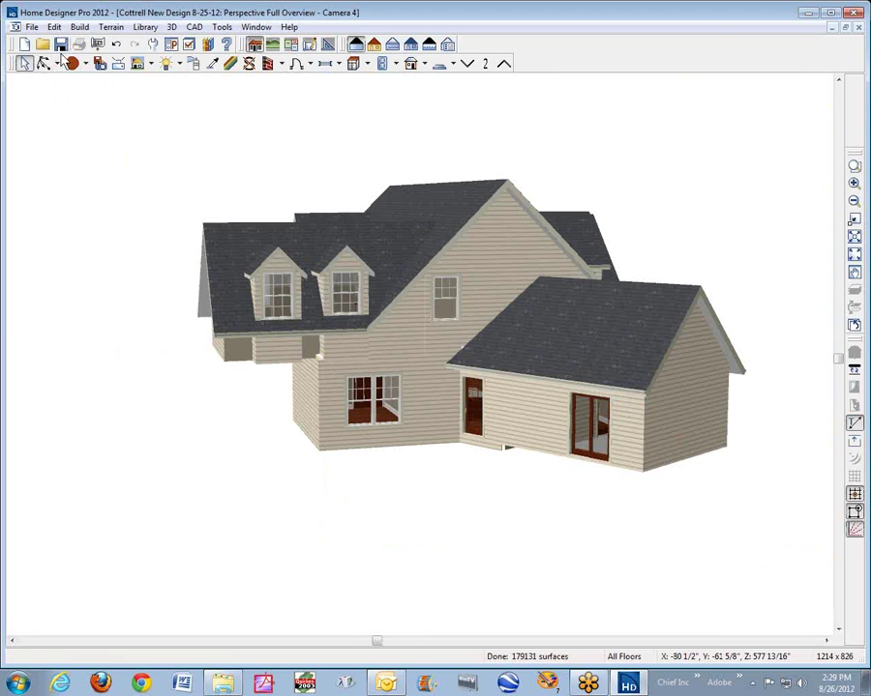
click(42, 75)
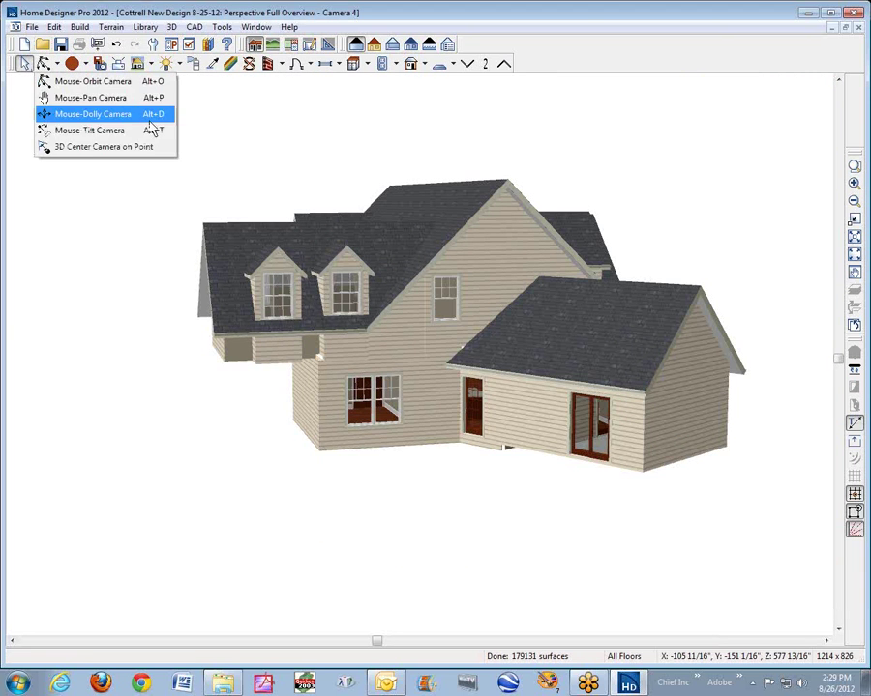
click(301, 162)
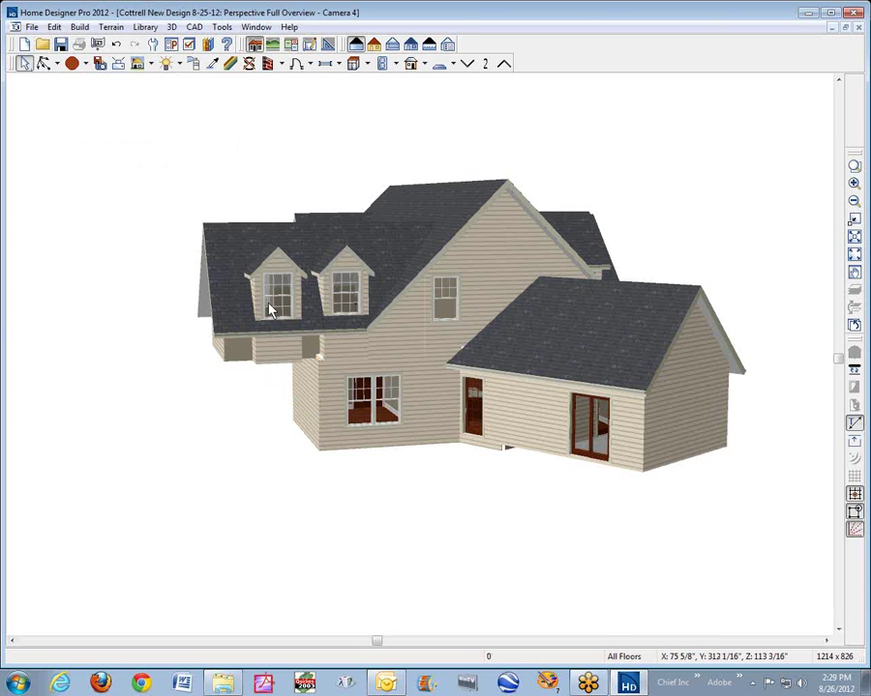
click(229, 62)
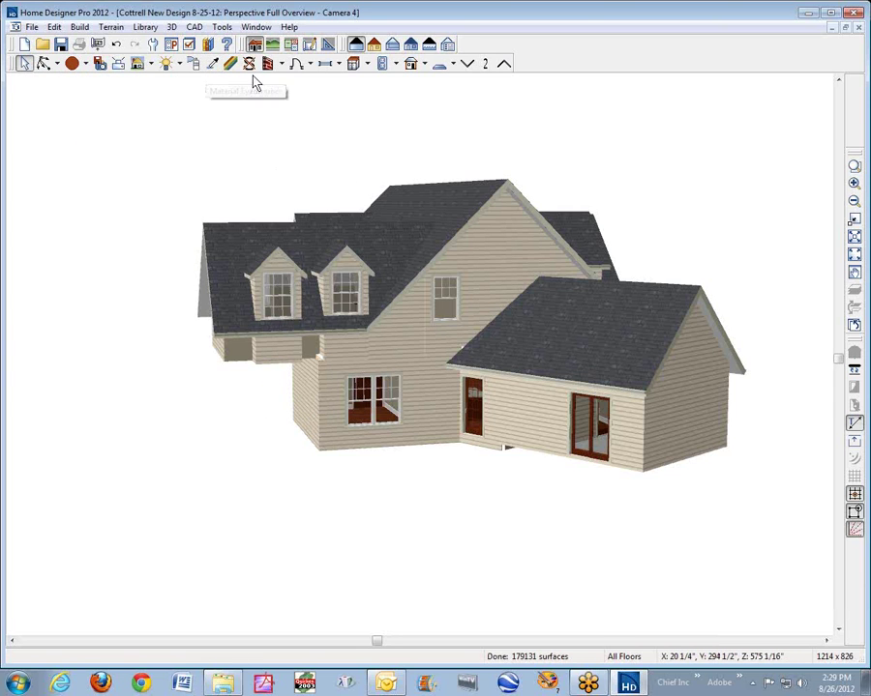
click(229, 63)
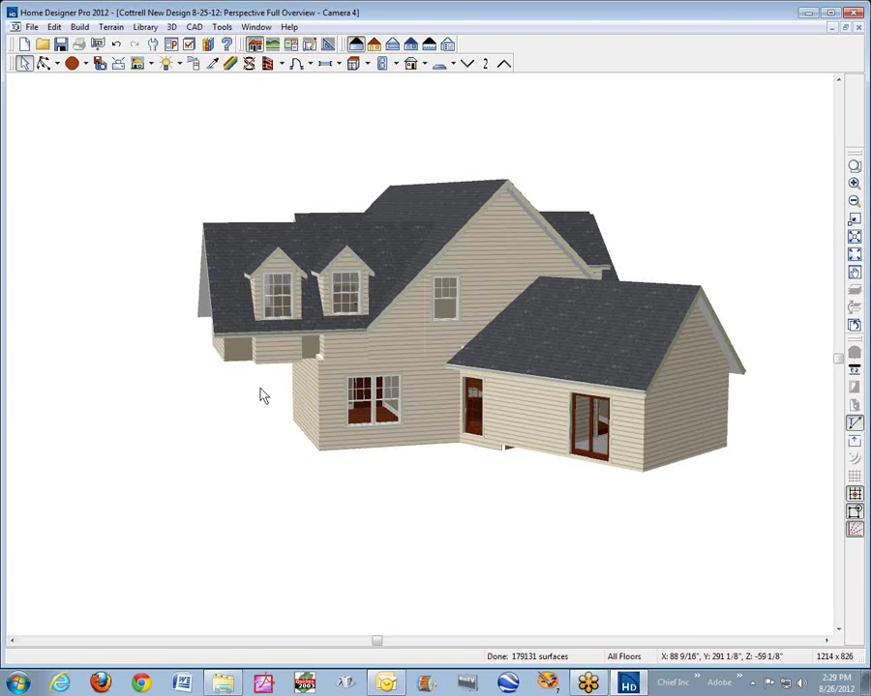
Step: Orbit to the opposite side and examine the main roof plane's outline and the walls where its eave meets the lower wing
click(43, 64)
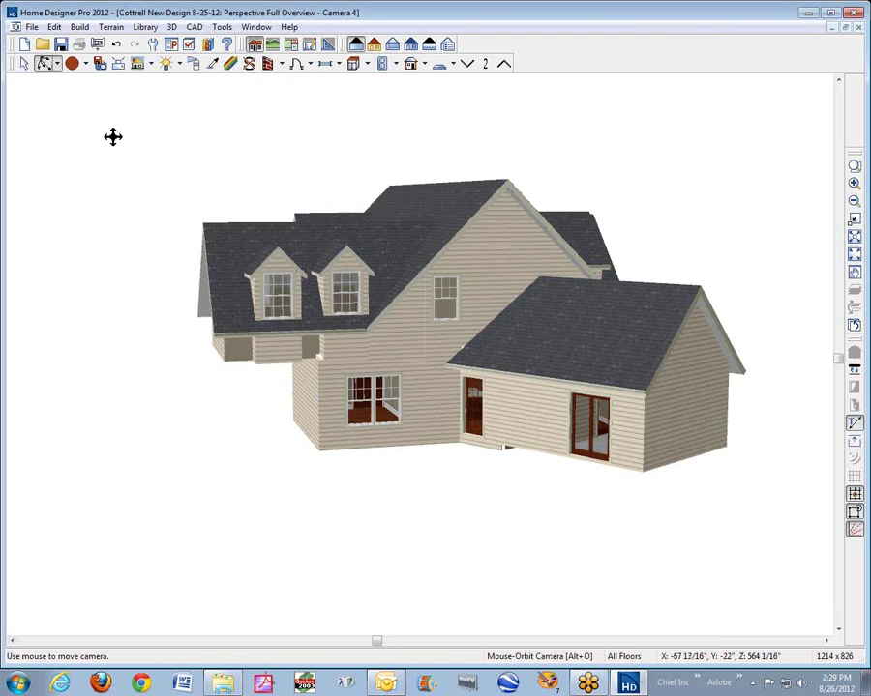
drag(104, 161, 354, 159)
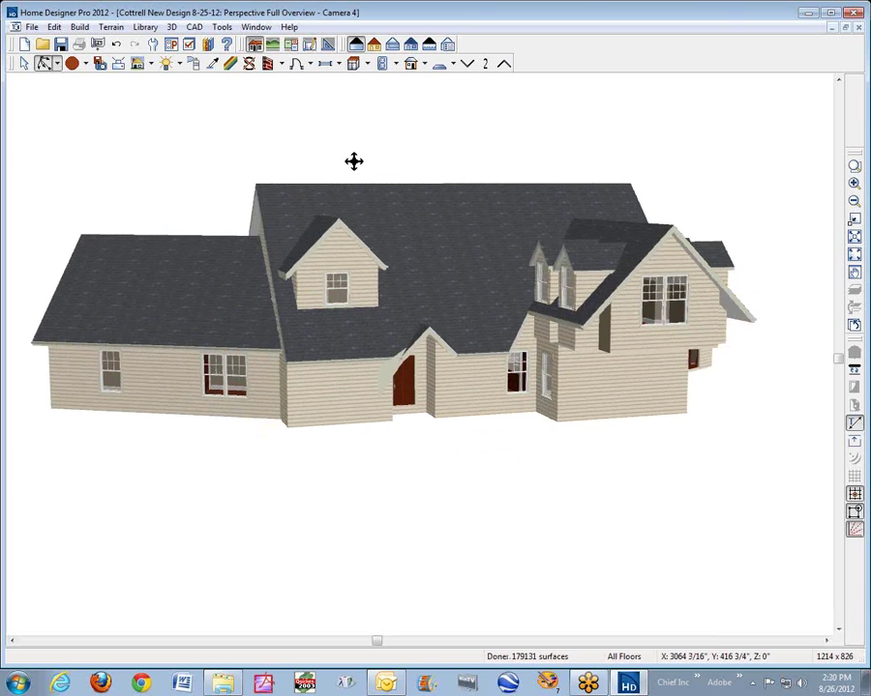
key(space)
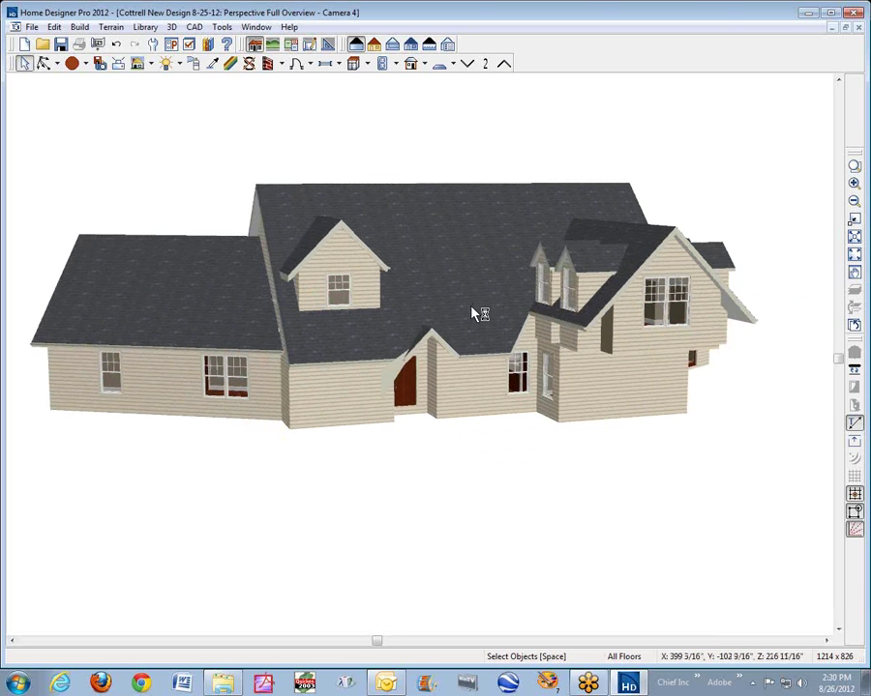
click(486, 355)
drag(487, 355, 535, 310)
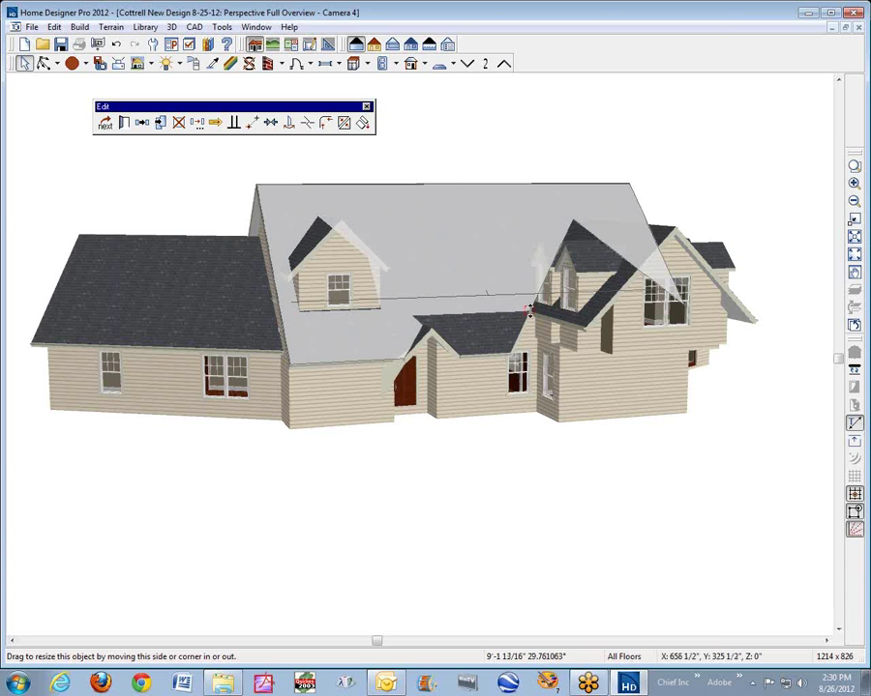
drag(529, 310, 510, 355)
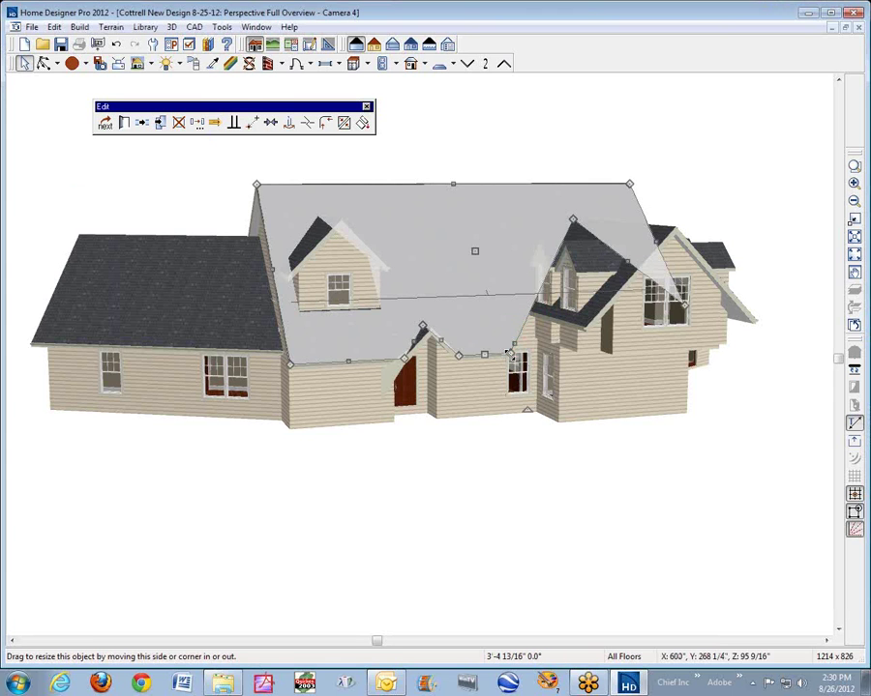
click(576, 336)
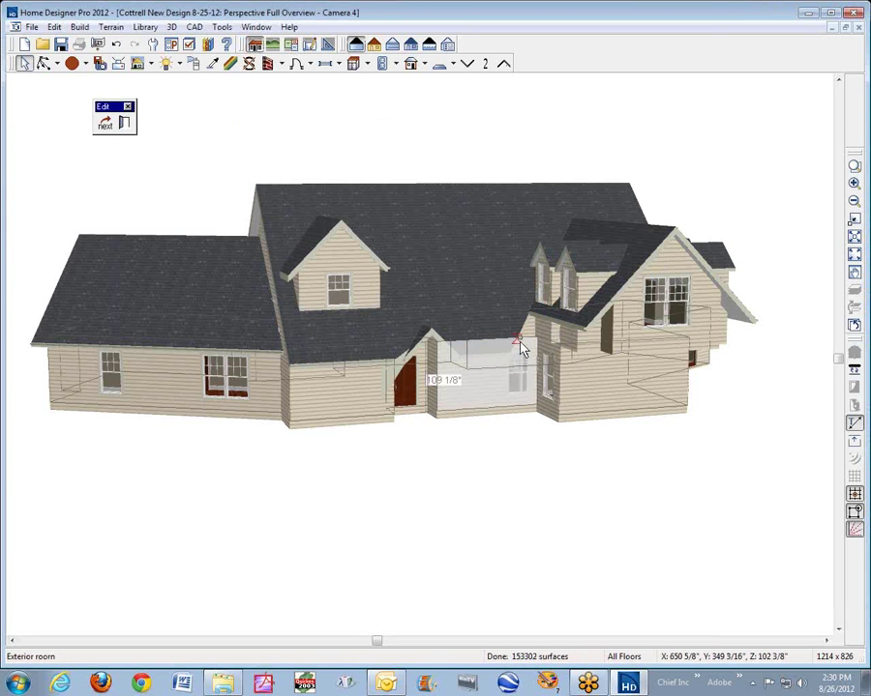
click(506, 337)
key(Escape)
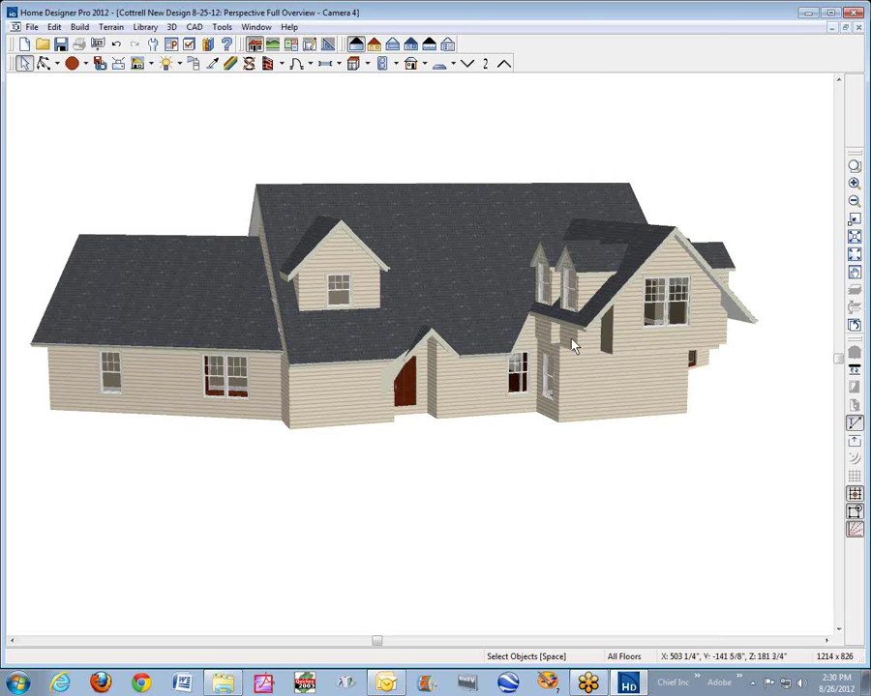
Step: In the floor plan, change the short attic wall just above the upper left dormer to Siding-6 and reverse its layers
key(ctrl+Tab)
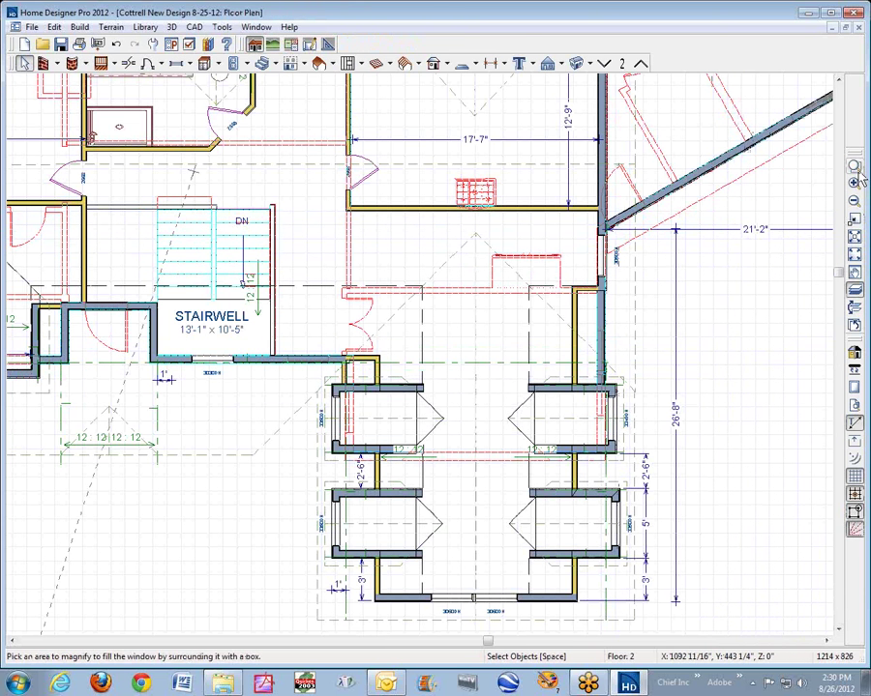
click(855, 165)
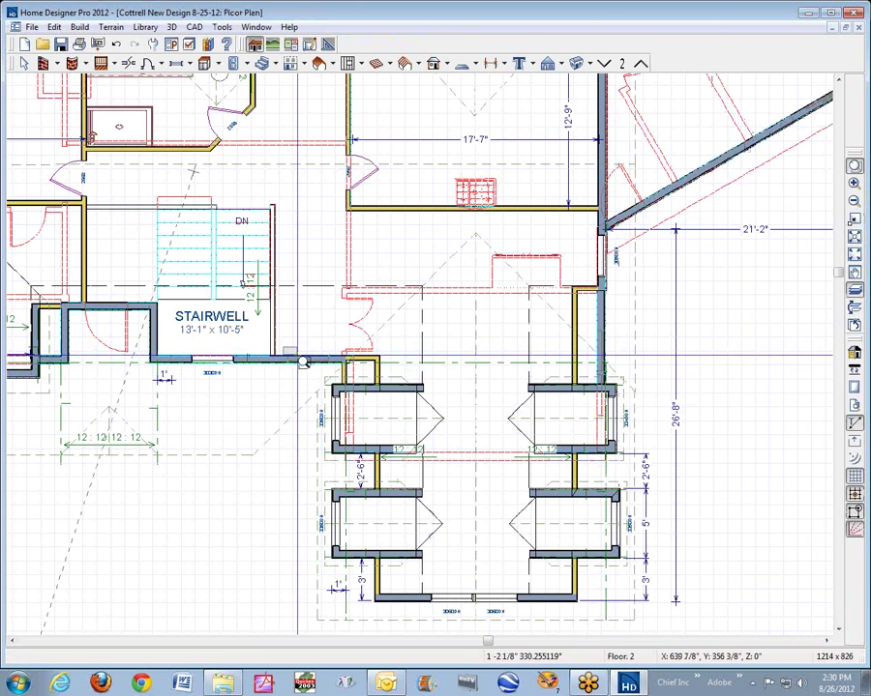
drag(284, 350, 462, 615)
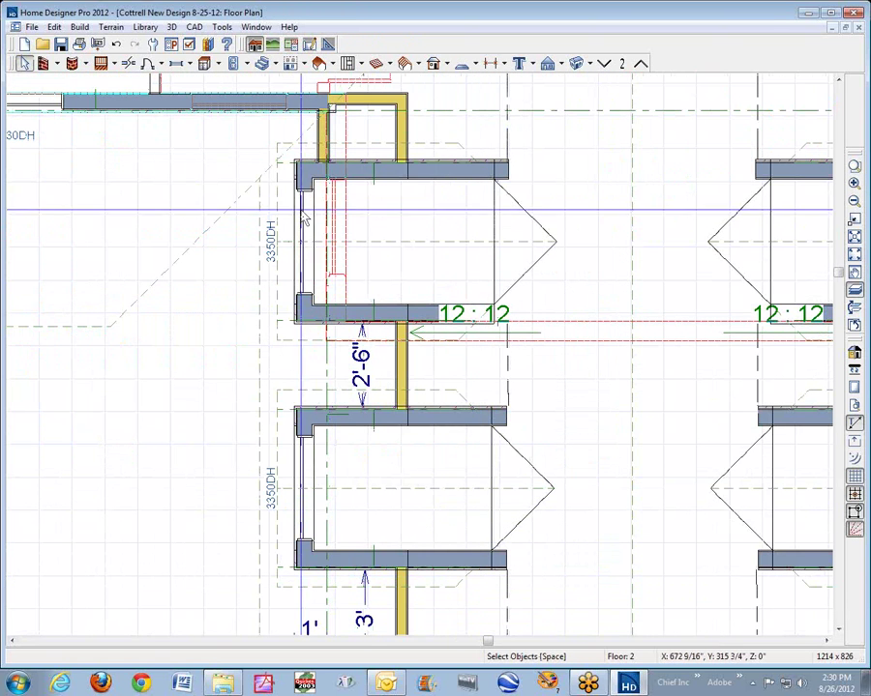
right_click(330, 138)
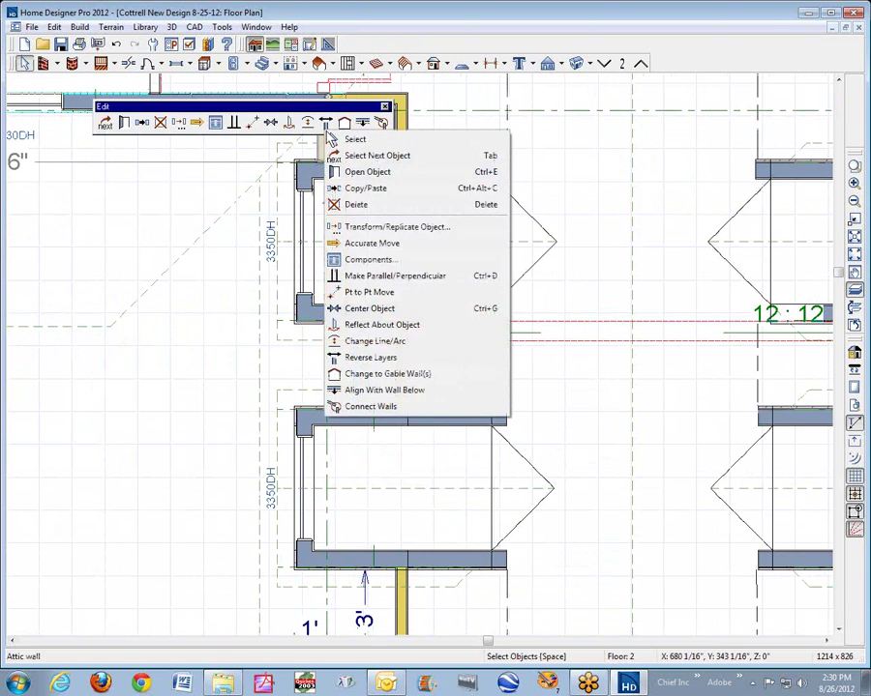
click(400, 173)
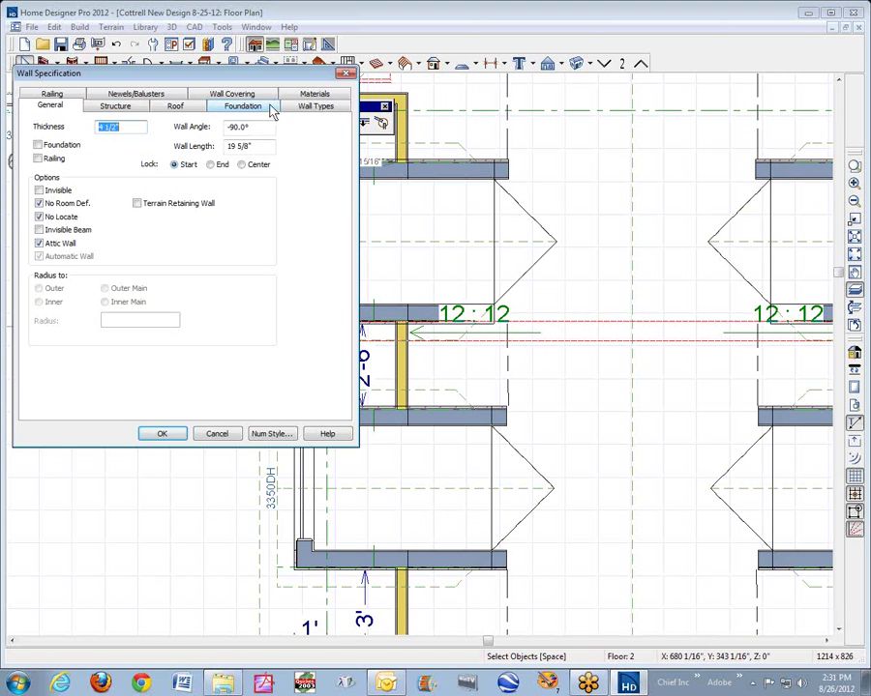
click(320, 109)
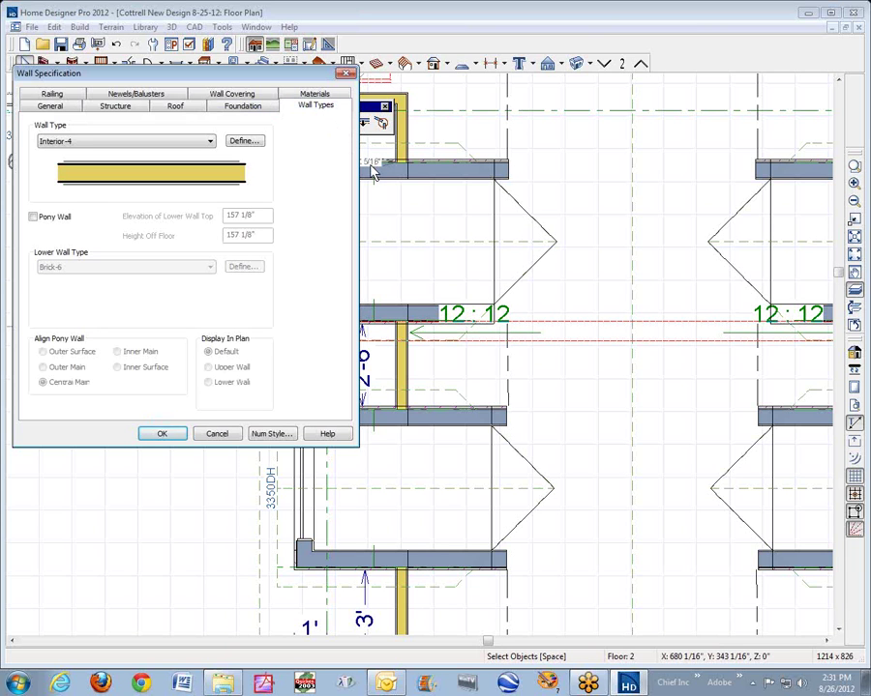
click(211, 145)
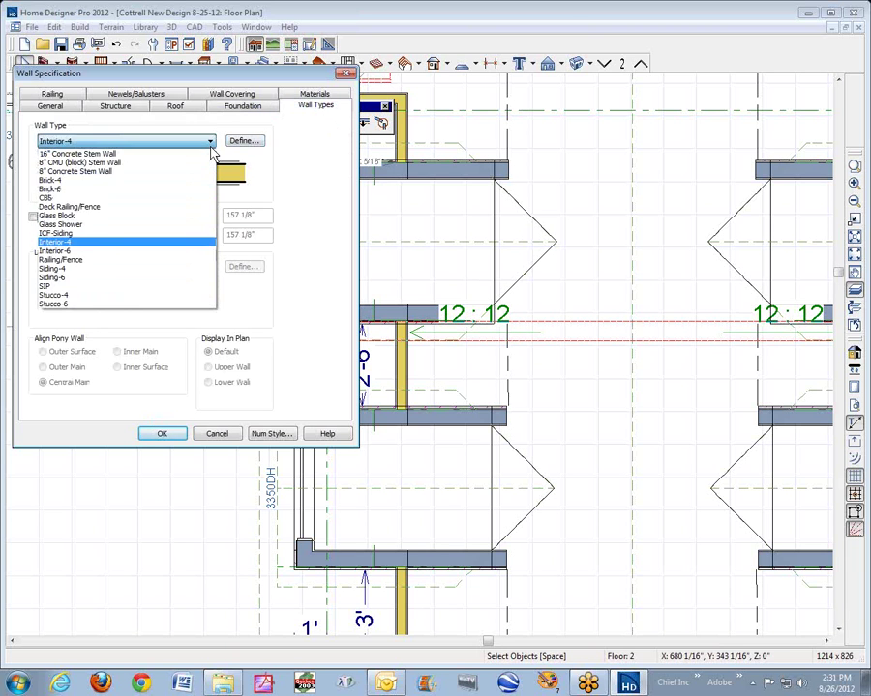
click(104, 281)
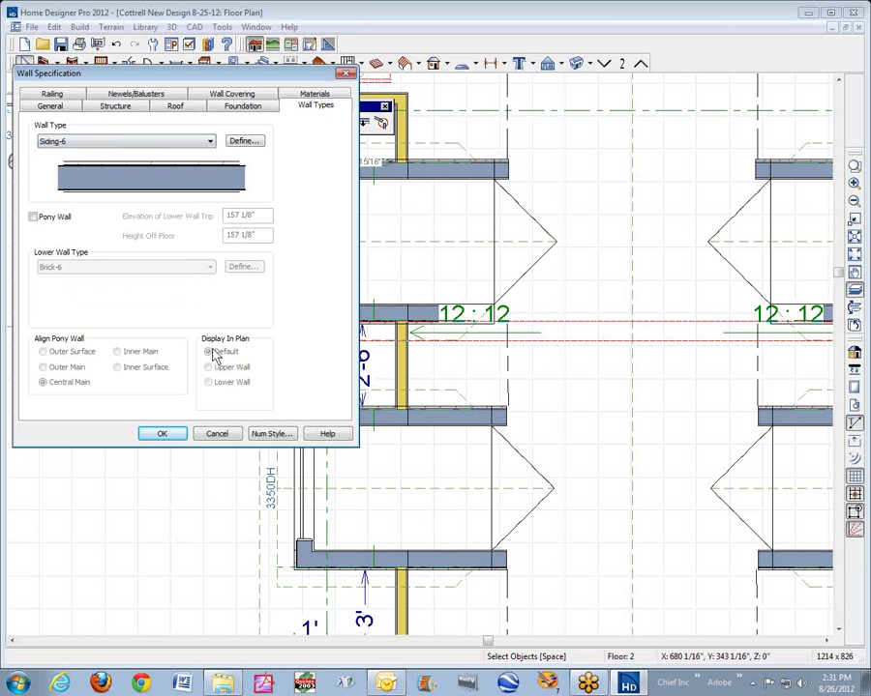
click(160, 434)
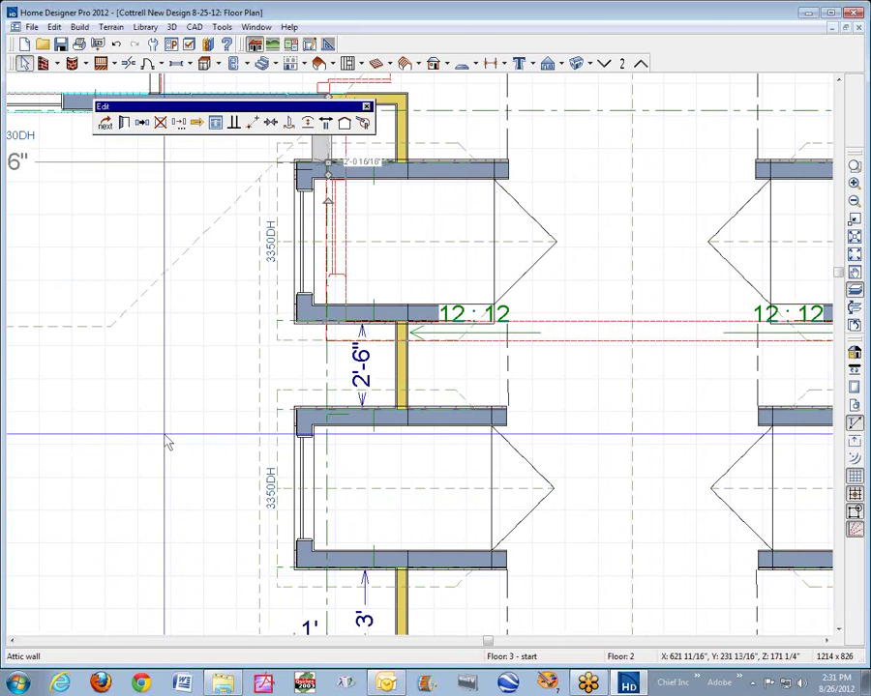
click(315, 147)
click(320, 125)
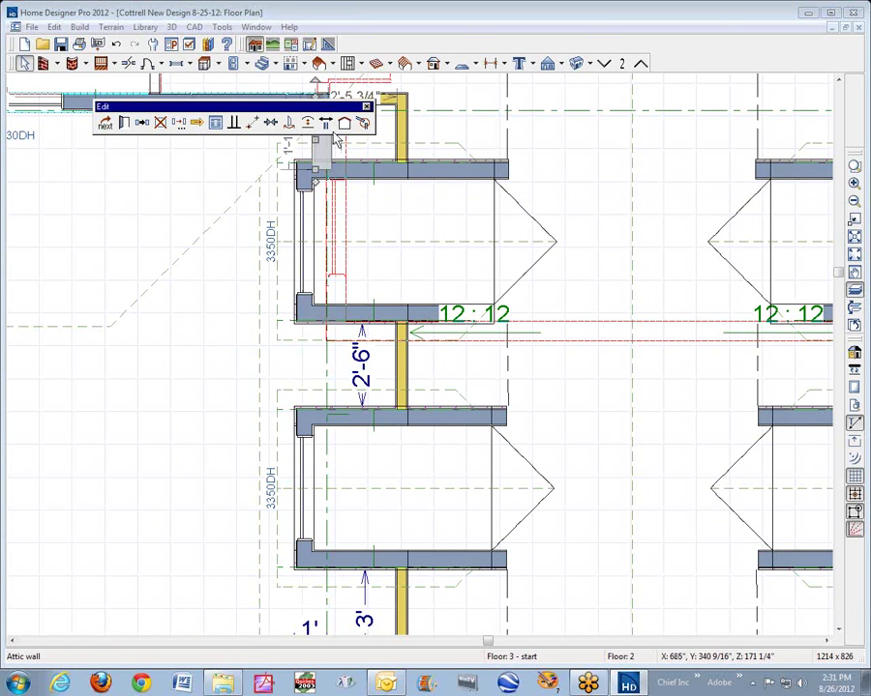
Step: Copy the Siding-6 attic wall into the gap between the two left dormers, aligned with the main roof baseline, and extend it to span the gap
click(143, 126)
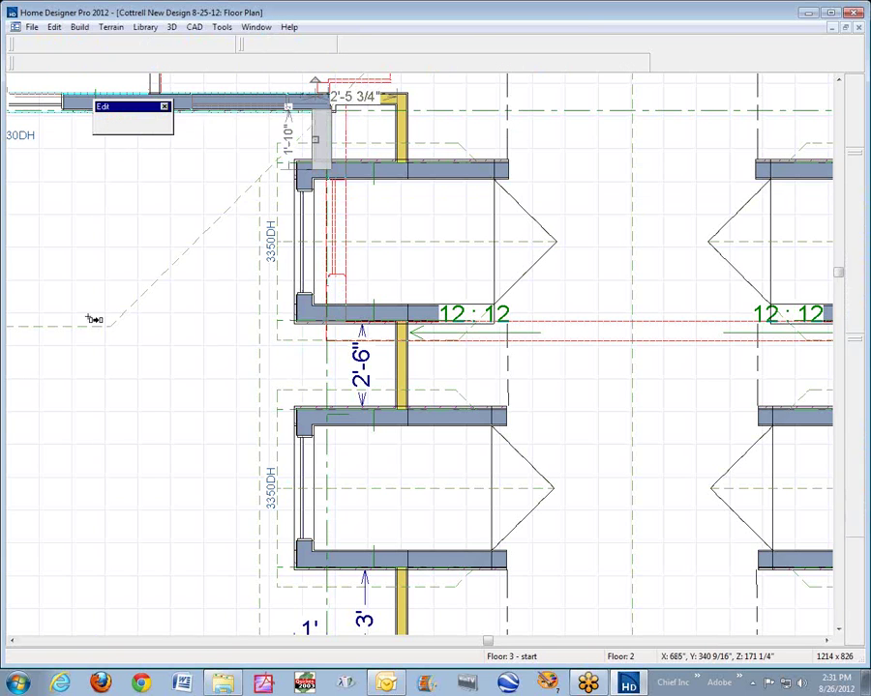
click(203, 384)
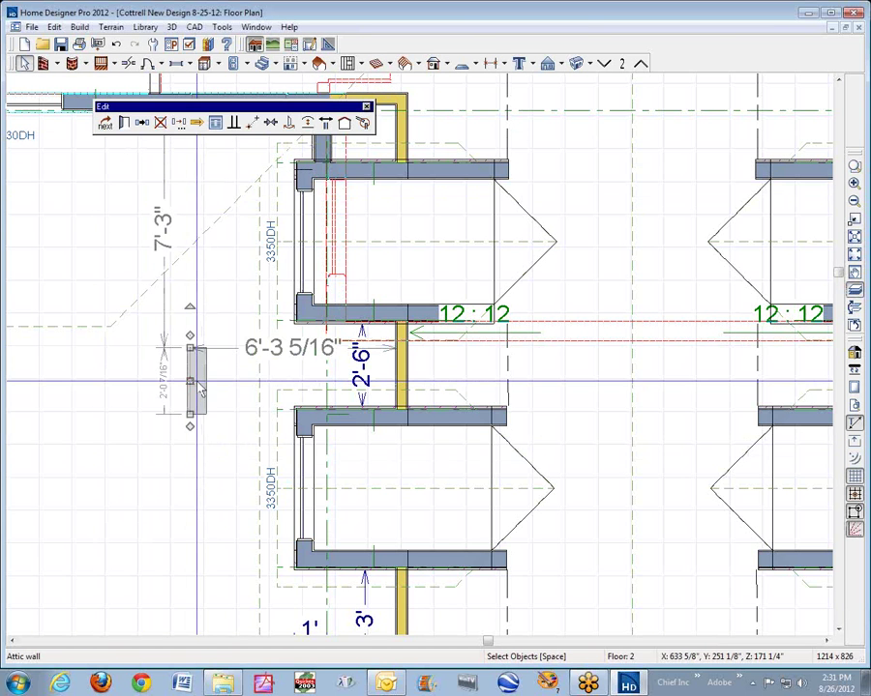
drag(197, 387, 330, 393)
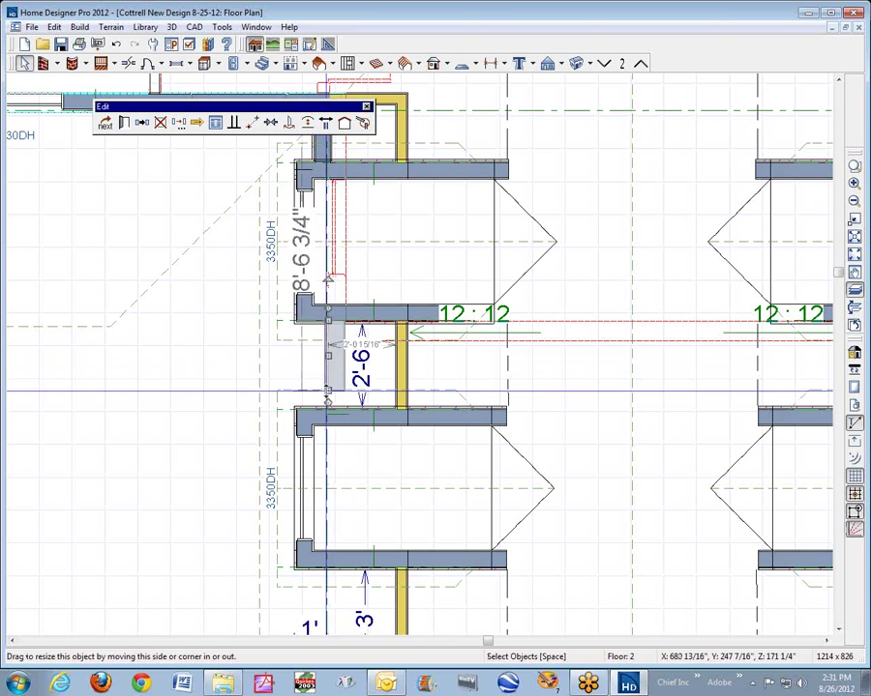
drag(329, 392, 331, 408)
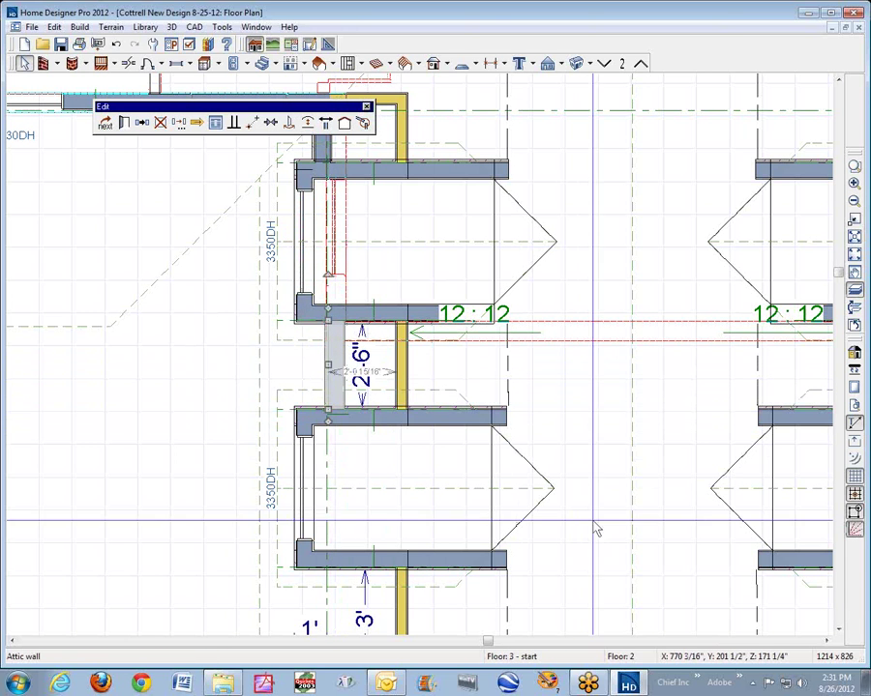
key(Escape)
Step: Copy the new wall below the lower left dormer and continue it around the corner to join the wing's end wall
click(838, 630)
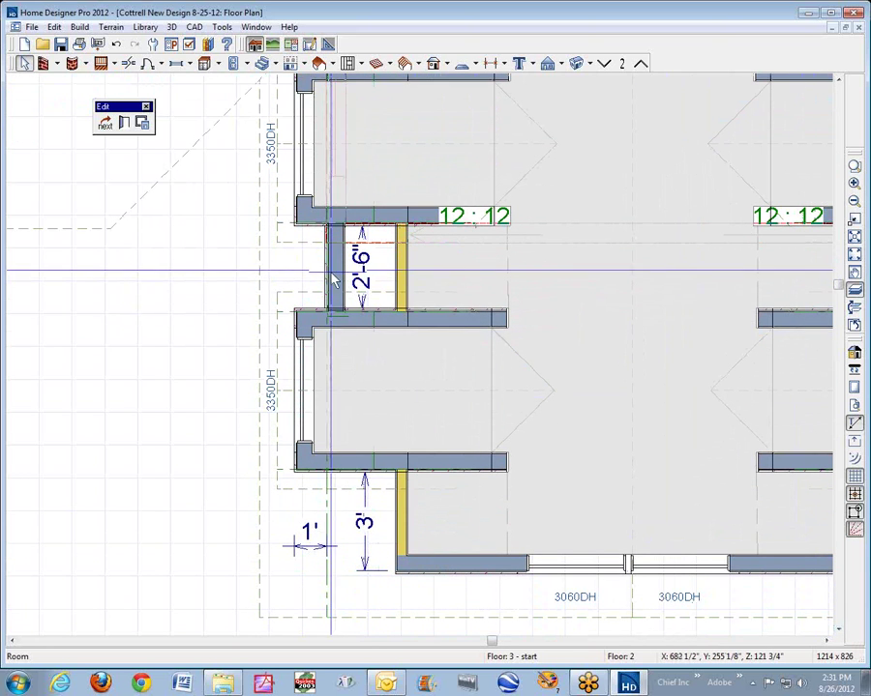
right_click(338, 279)
click(430, 335)
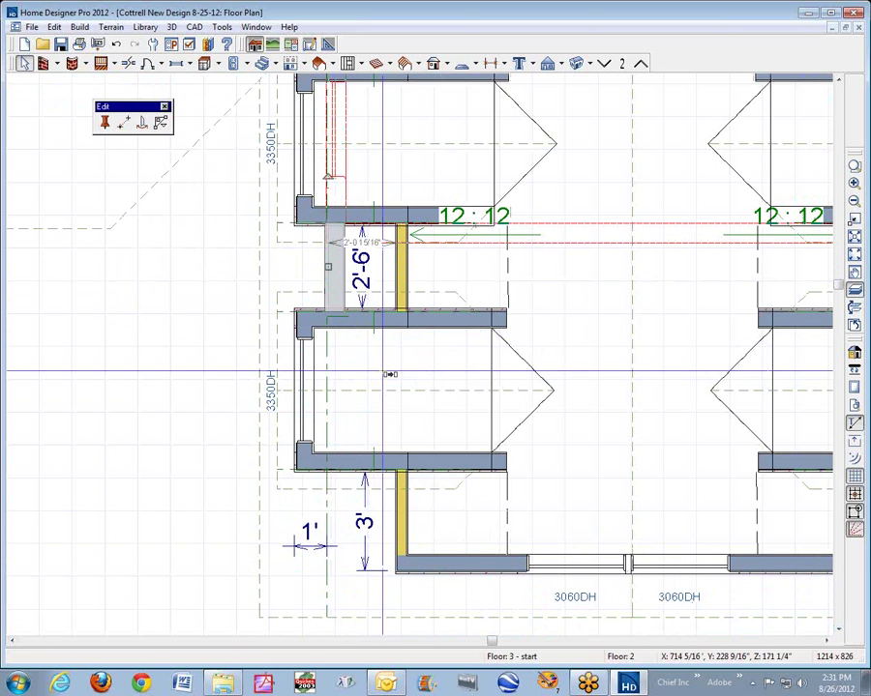
click(338, 523)
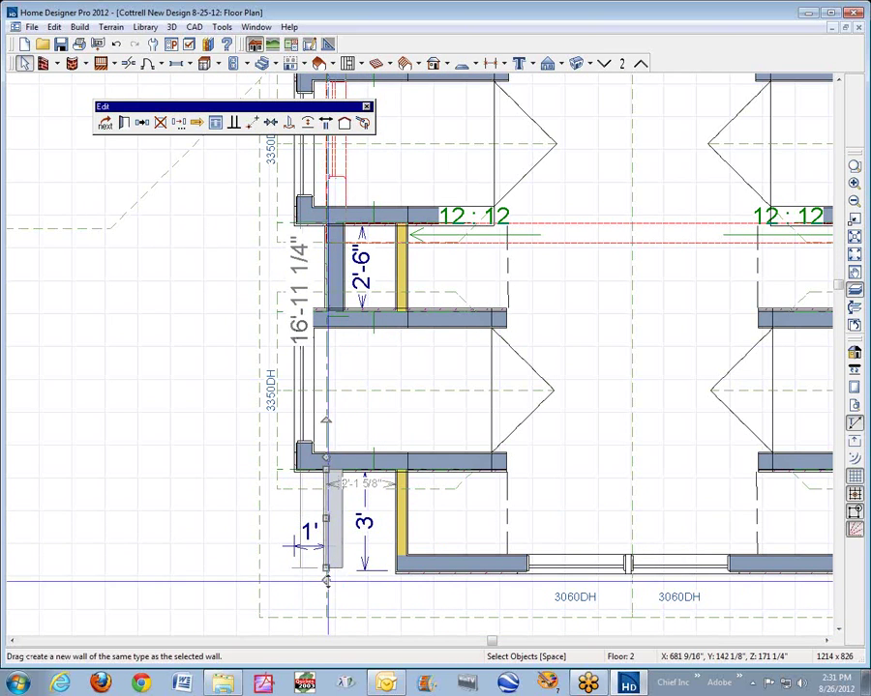
drag(326, 580, 402, 551)
key(Escape)
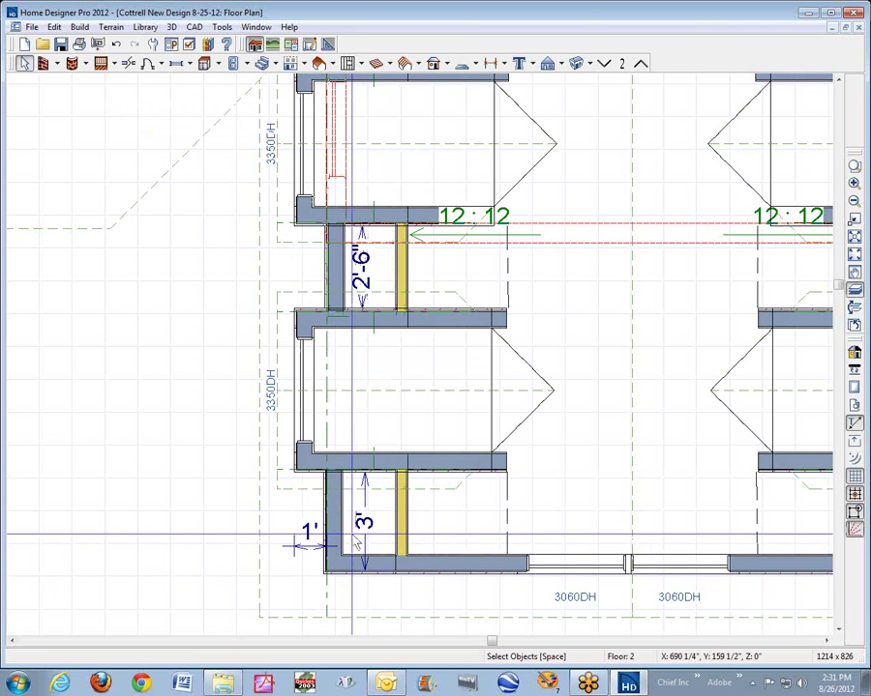
Step: Check the wall type and general options of the new attic wall below the lower left dormer without changing them
double_click(337, 530)
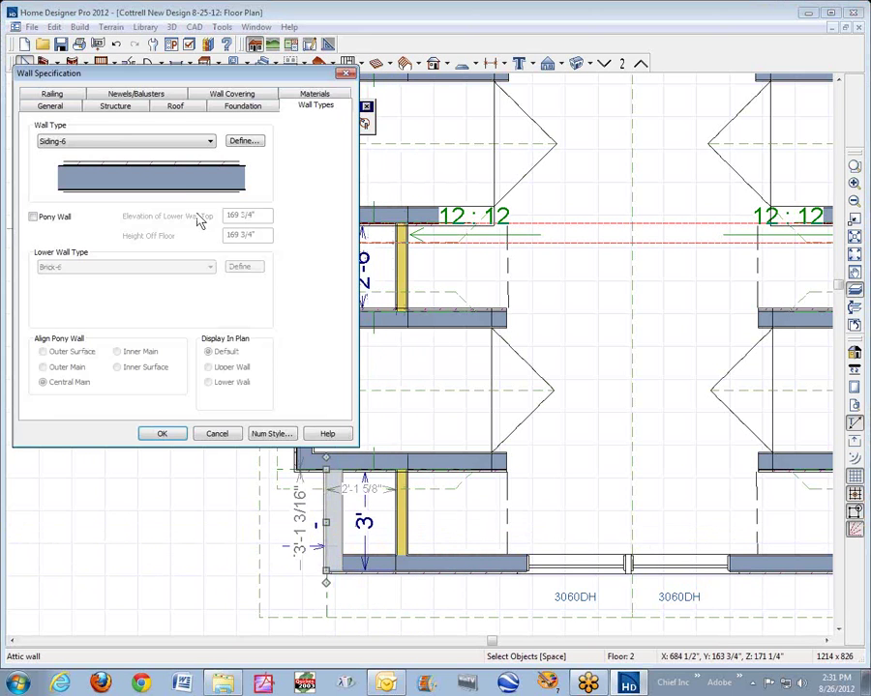
click(37, 109)
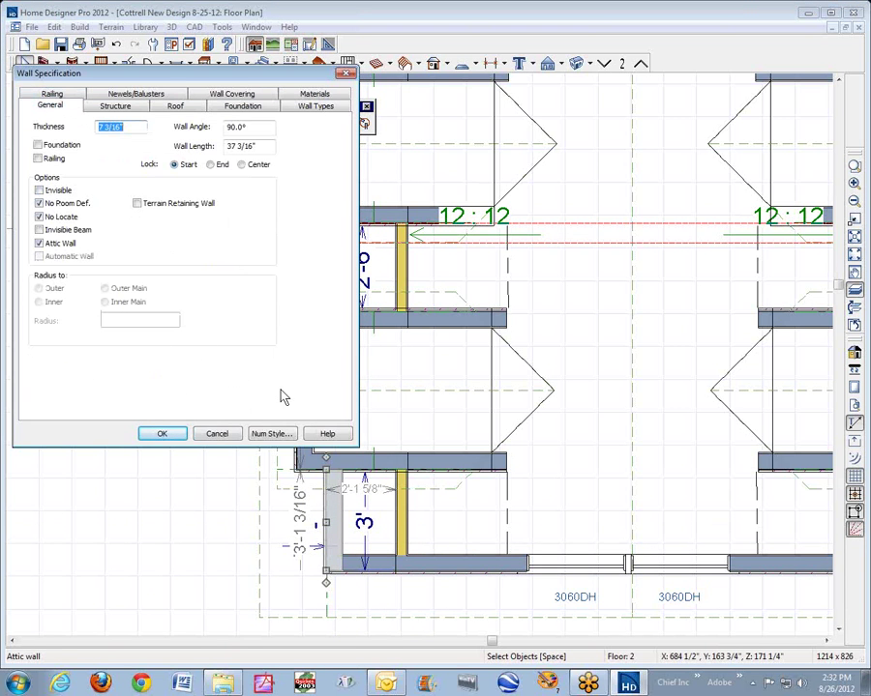
click(214, 440)
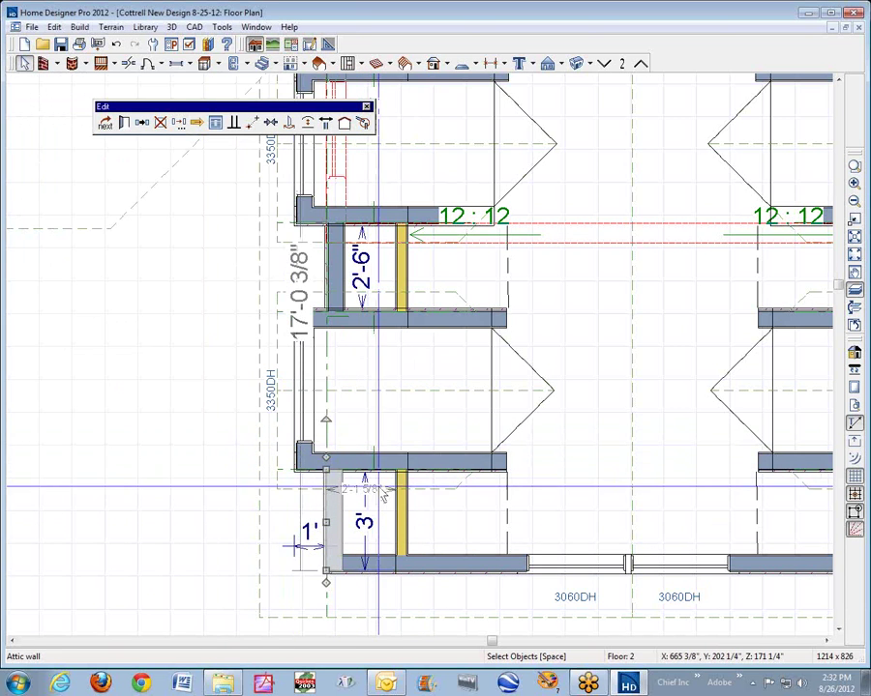
Step: Copy the lower left attic wall into the open area outside the right dormers and rotate the copy 180 degrees
click(855, 201)
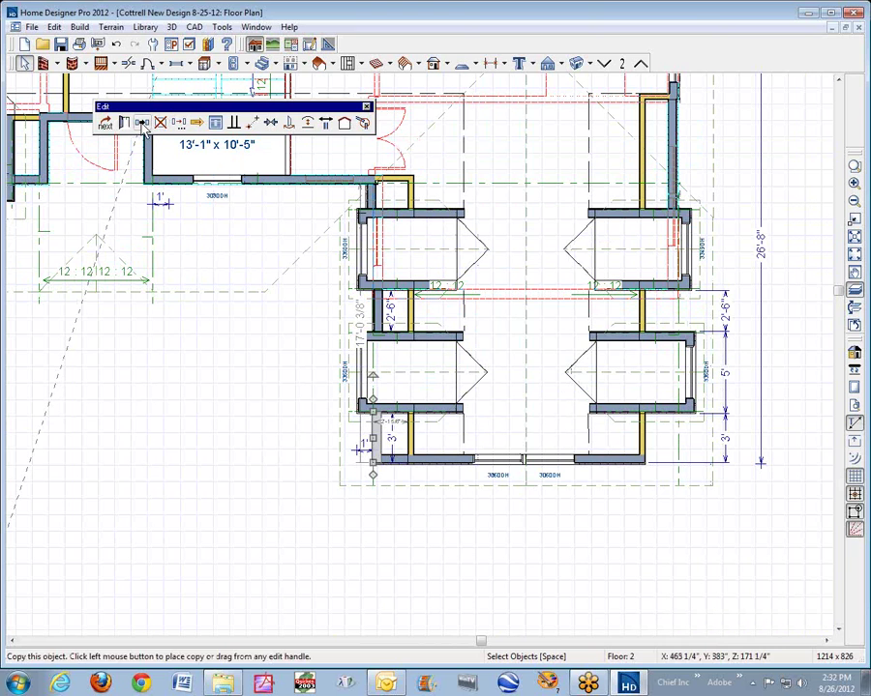
key(Escape)
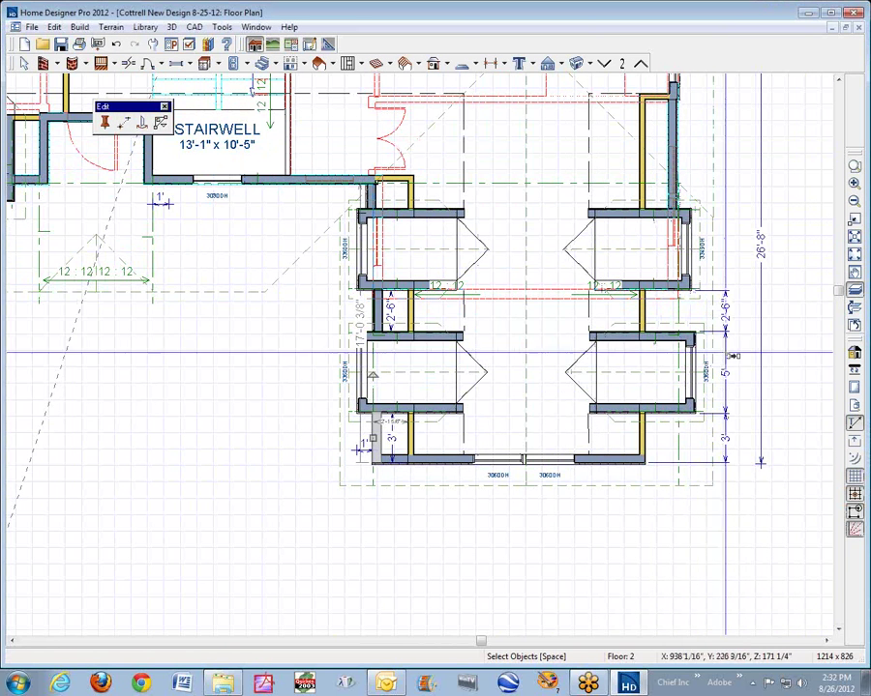
key(space)
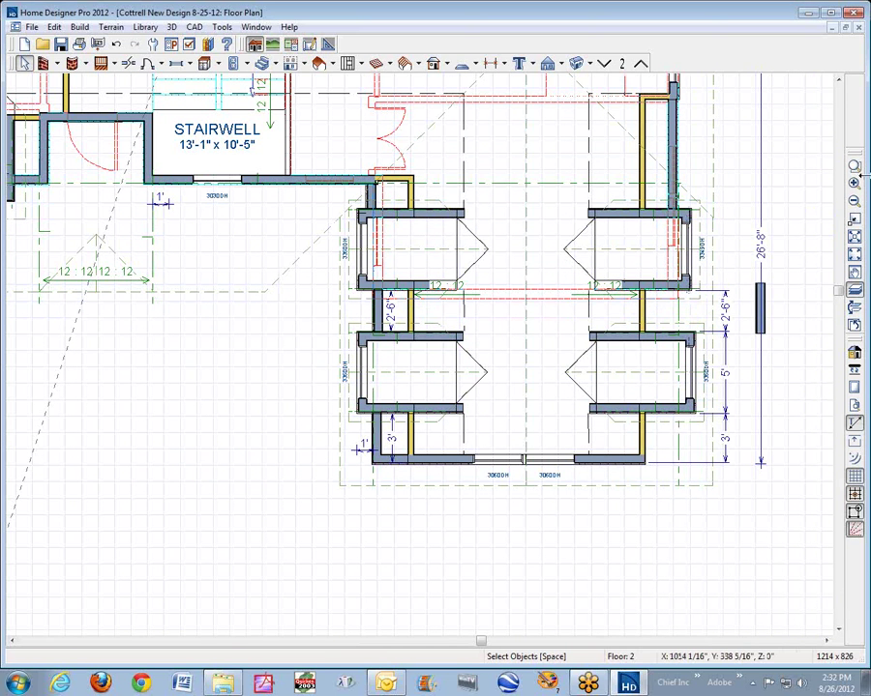
click(855, 168)
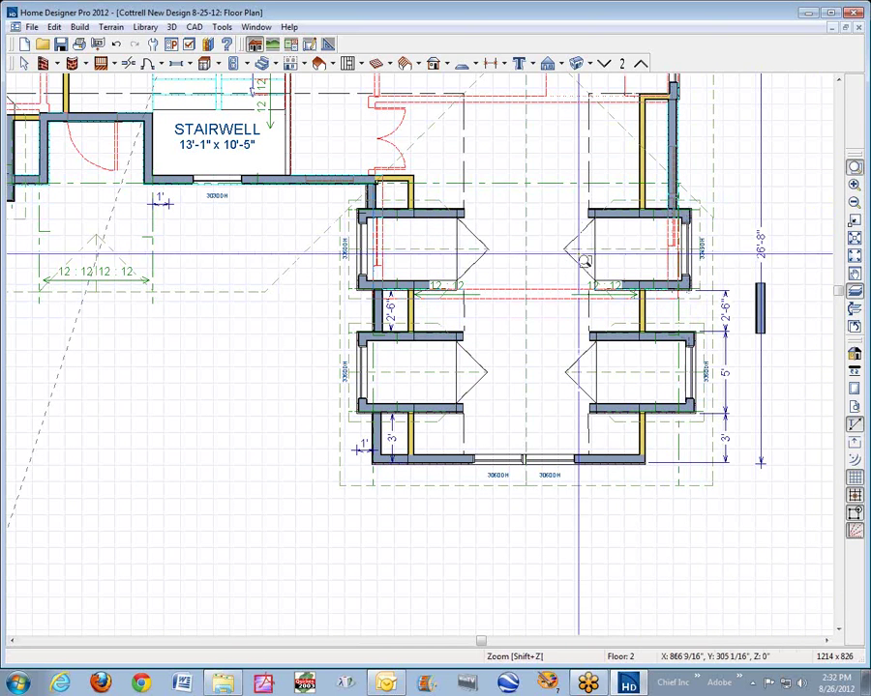
drag(559, 224, 764, 369)
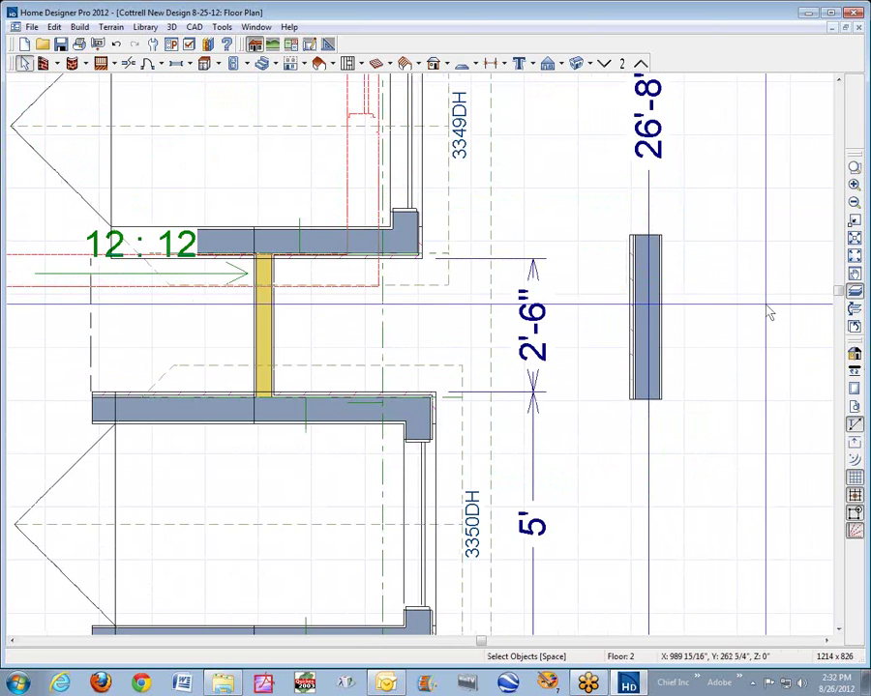
click(655, 329)
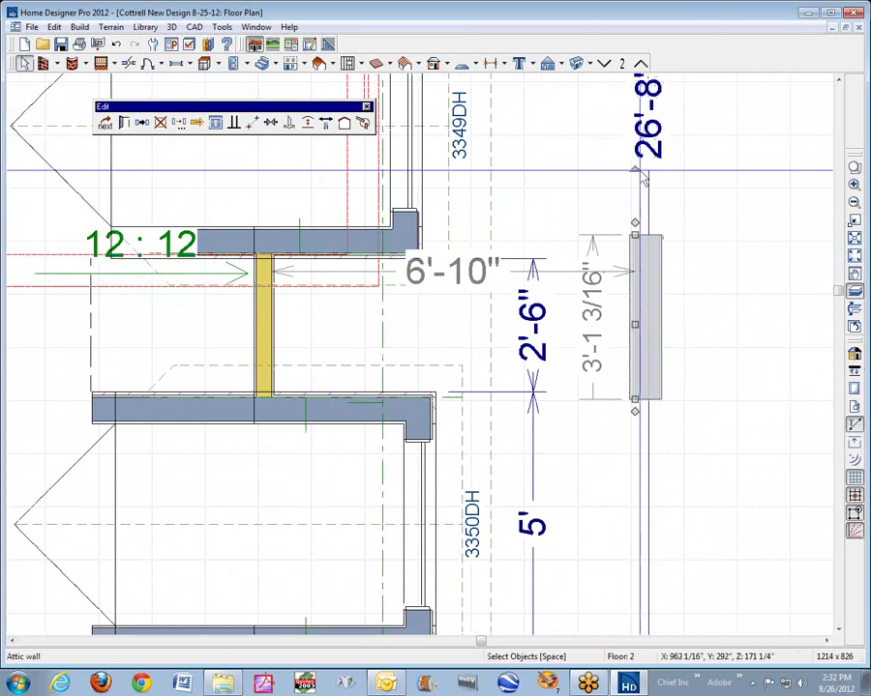
drag(635, 171, 635, 397)
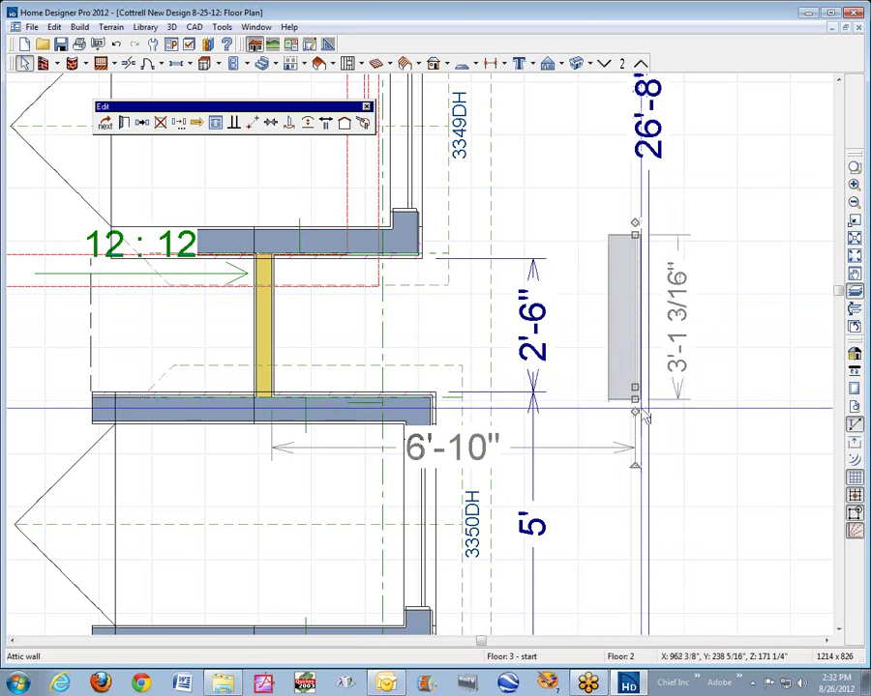
Step: Shorten the copied wall to about 1'-11" and move it against the outer lower corner of the upper right dormer
scroll(640, 414, down, 1)
drag(641, 417, 648, 351)
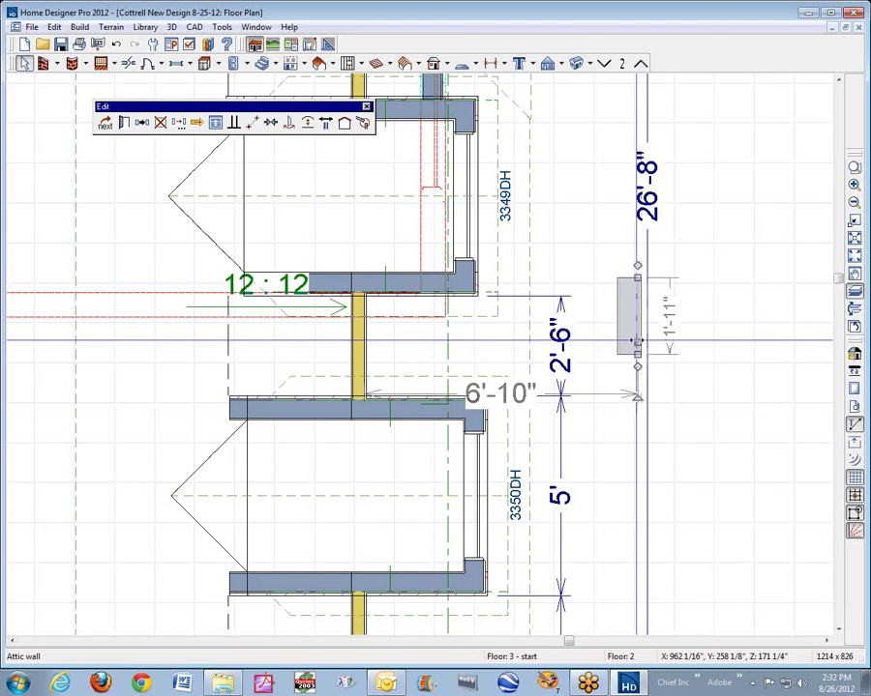
click(632, 321)
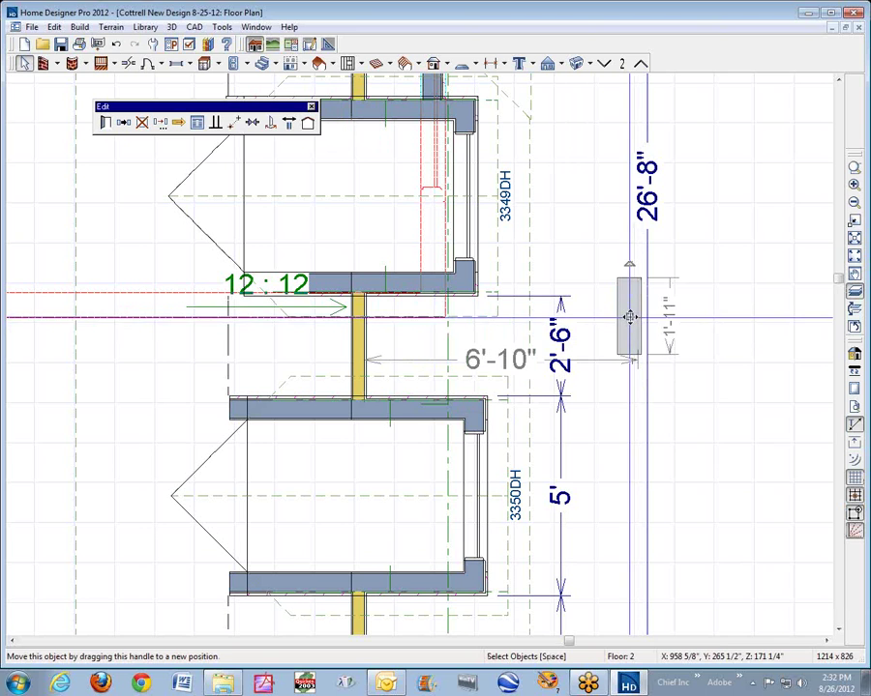
drag(628, 317, 443, 340)
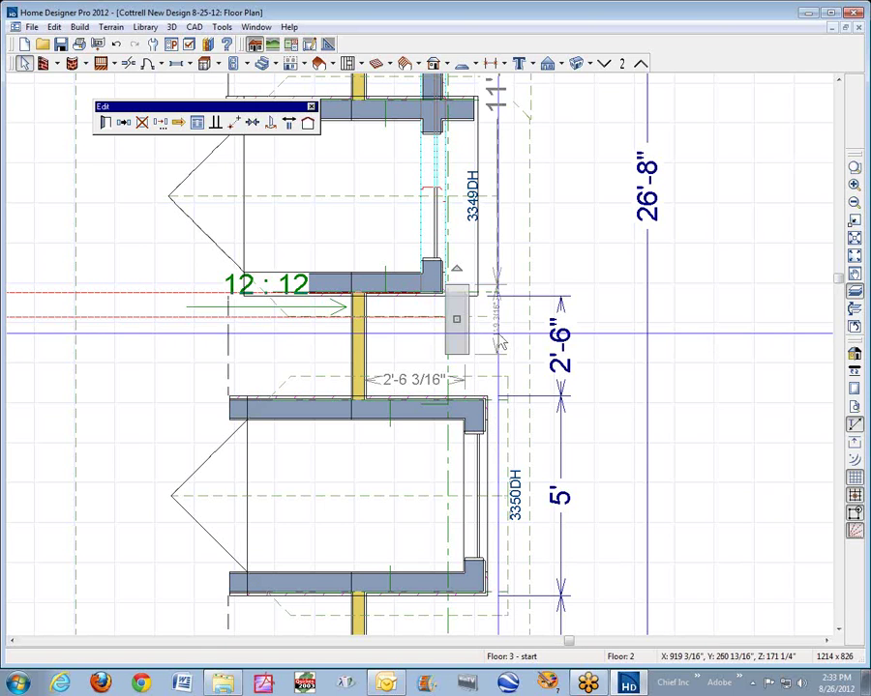
key(space)
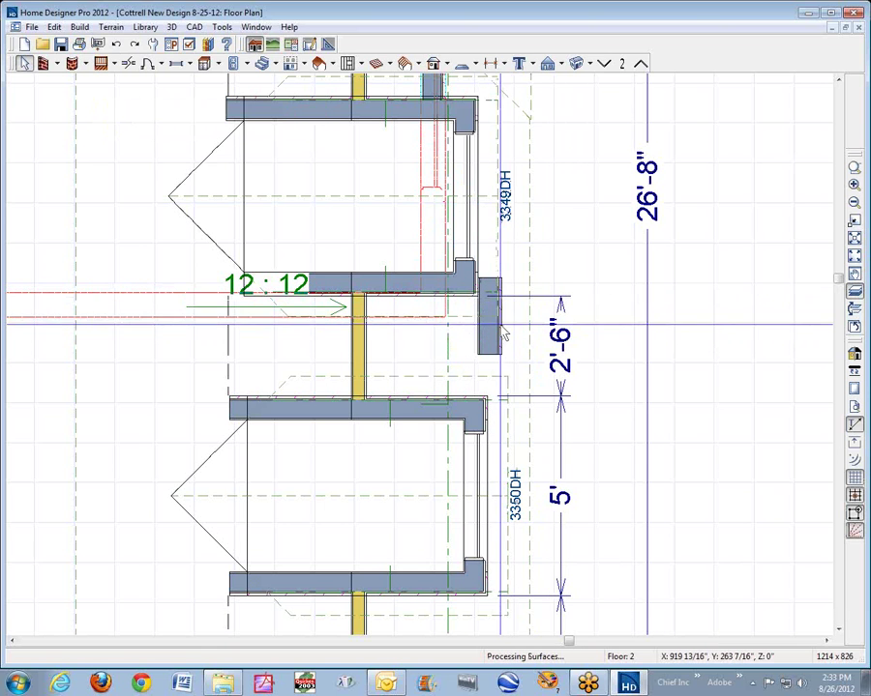
Step: Try to shorten the copied wall from its upper end beside the upper right dormer, and undo the change
click(497, 331)
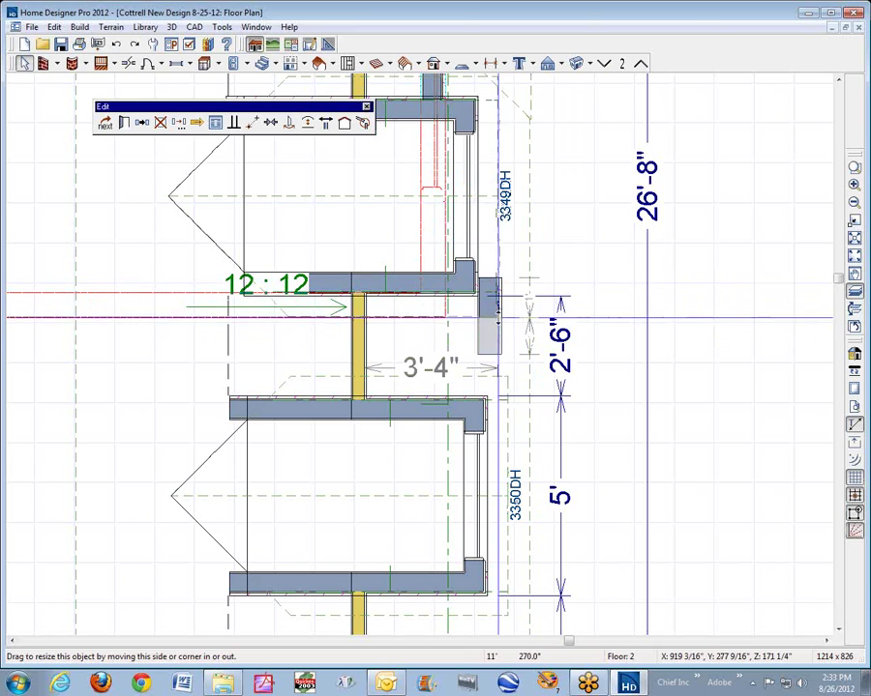
drag(498, 317, 498, 313)
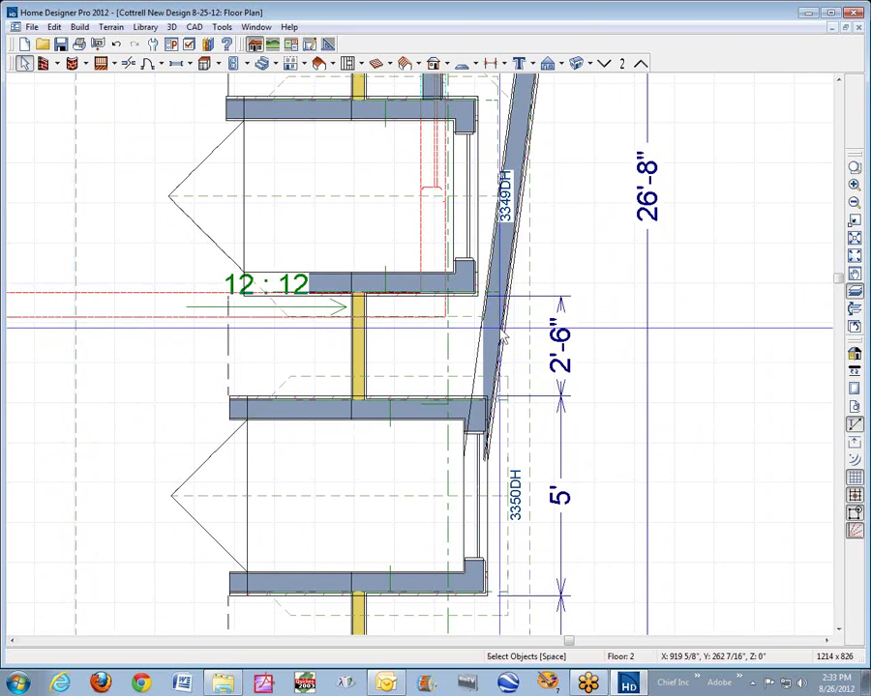
key(ctrl+z)
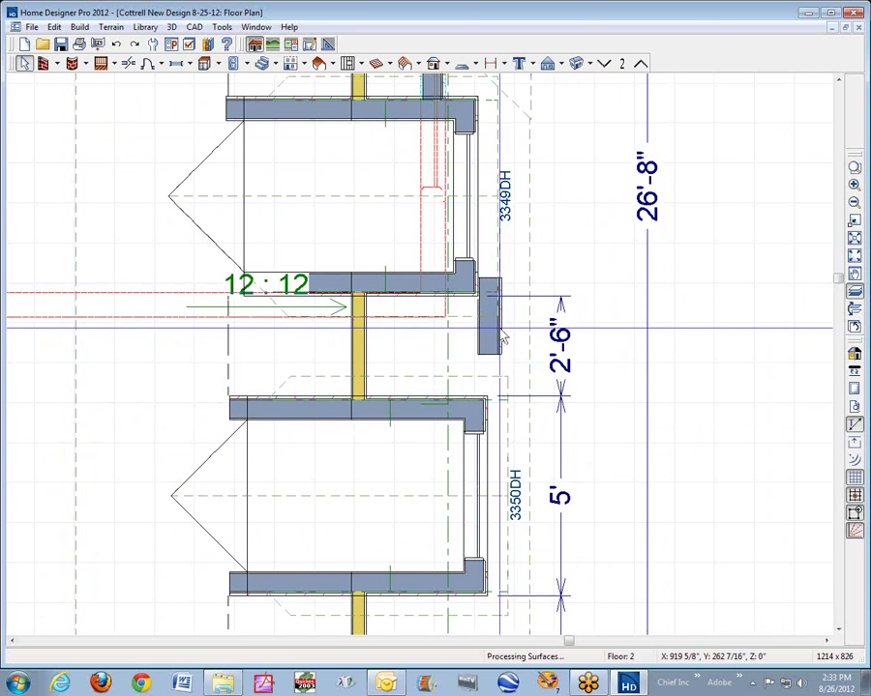
Step: Move the copied attic wall onto the roof baseline between the two right dormers and extend its upper end straight to the upper dormer
click(490, 336)
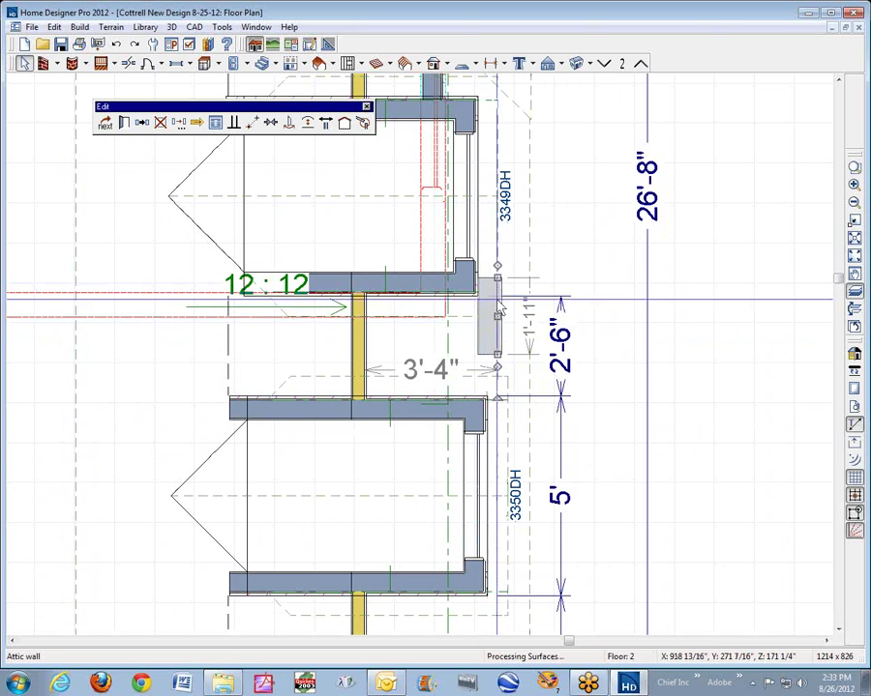
drag(495, 278, 449, 343)
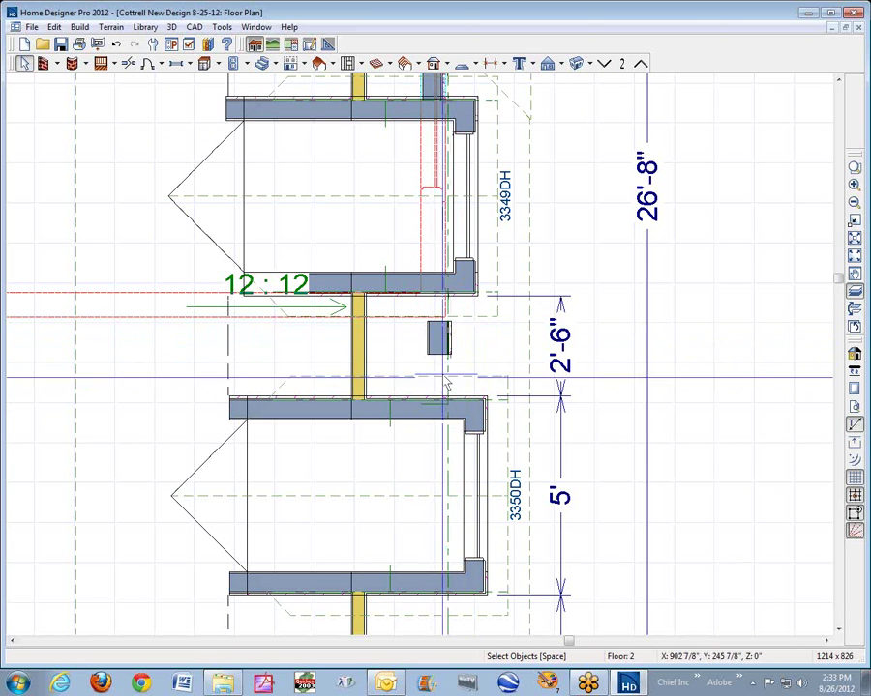
click(441, 337)
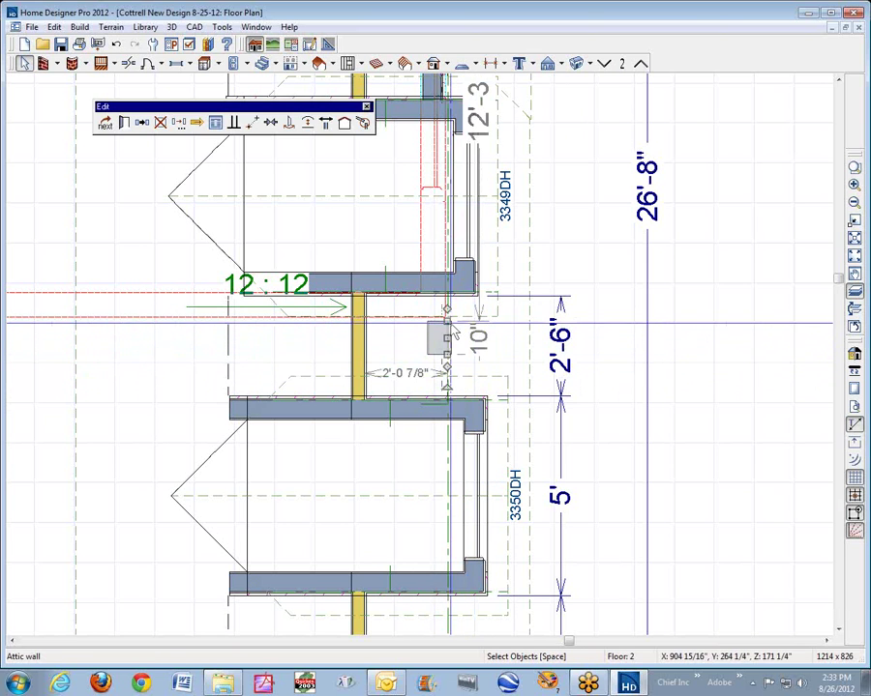
drag(444, 312, 442, 306)
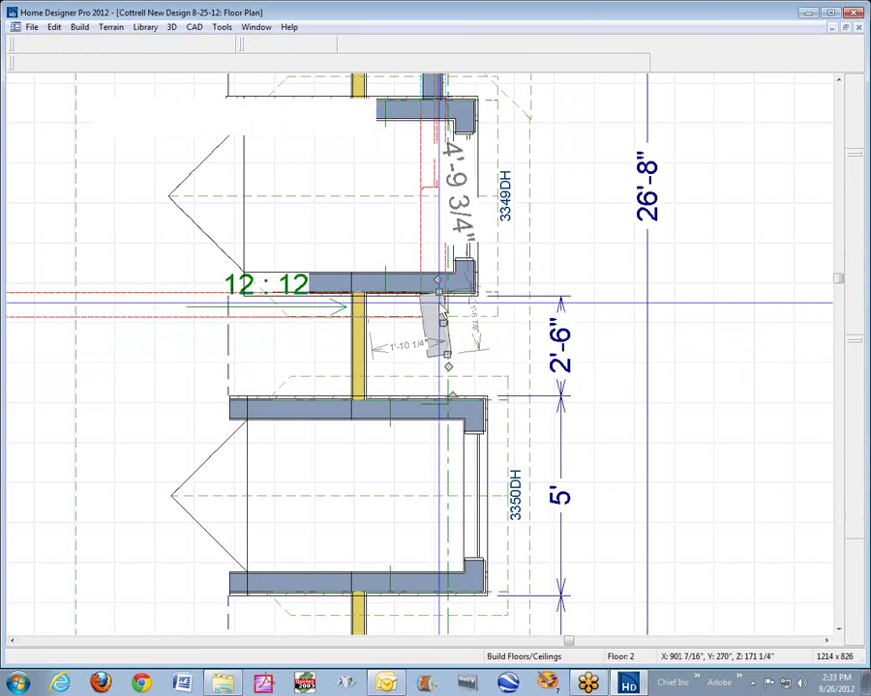
click(448, 338)
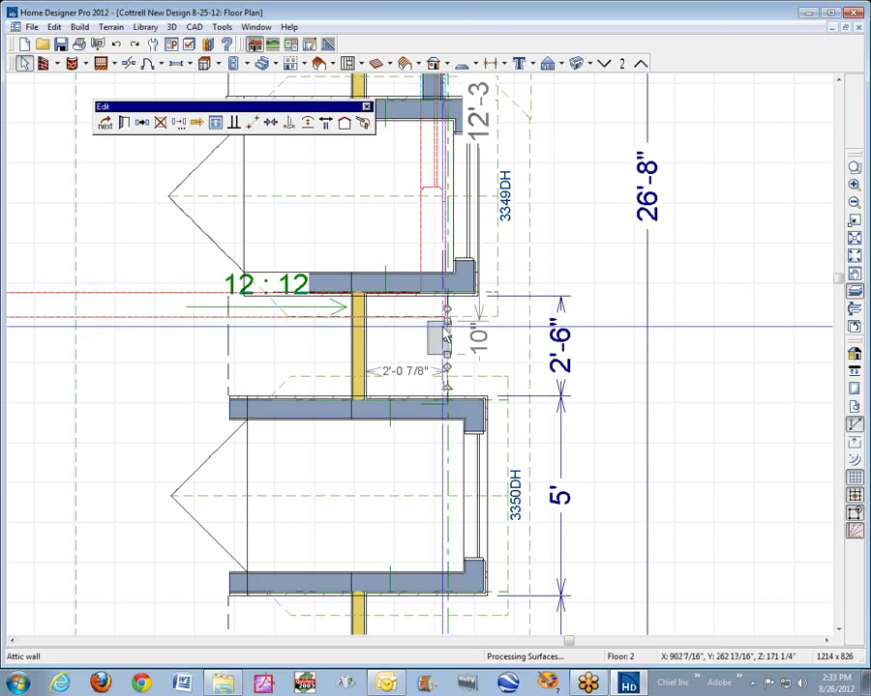
drag(445, 321, 447, 292)
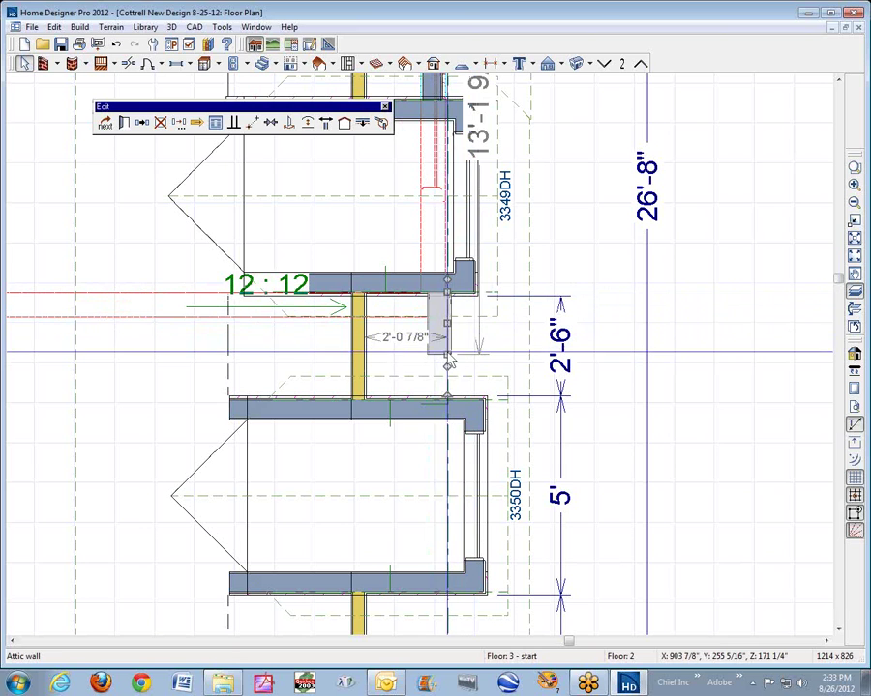
Step: Extend the attic wall's lower end straight to the lower right dormer, undoing the slanted attempt
click(446, 357)
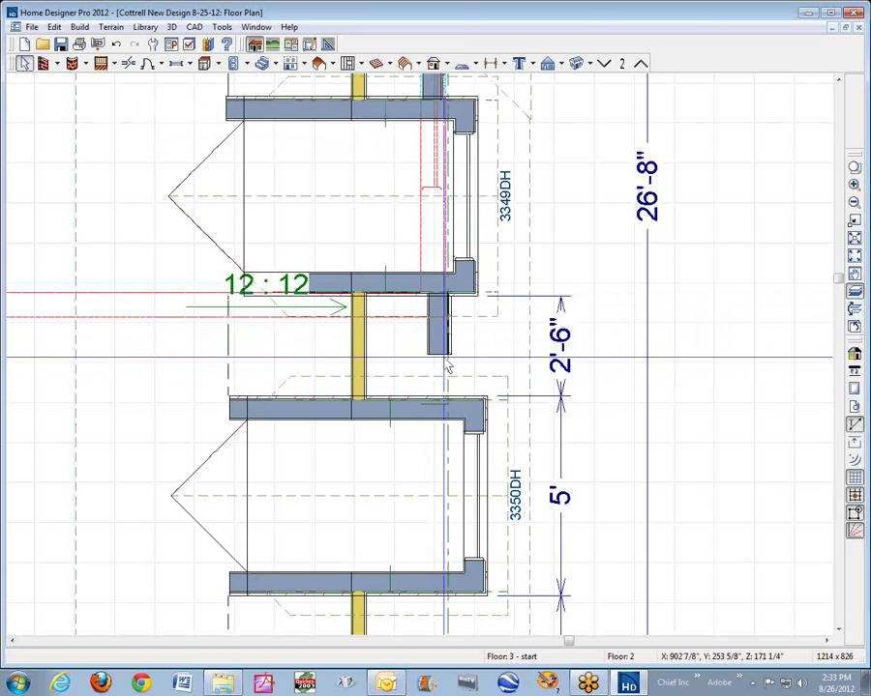
drag(447, 353, 431, 400)
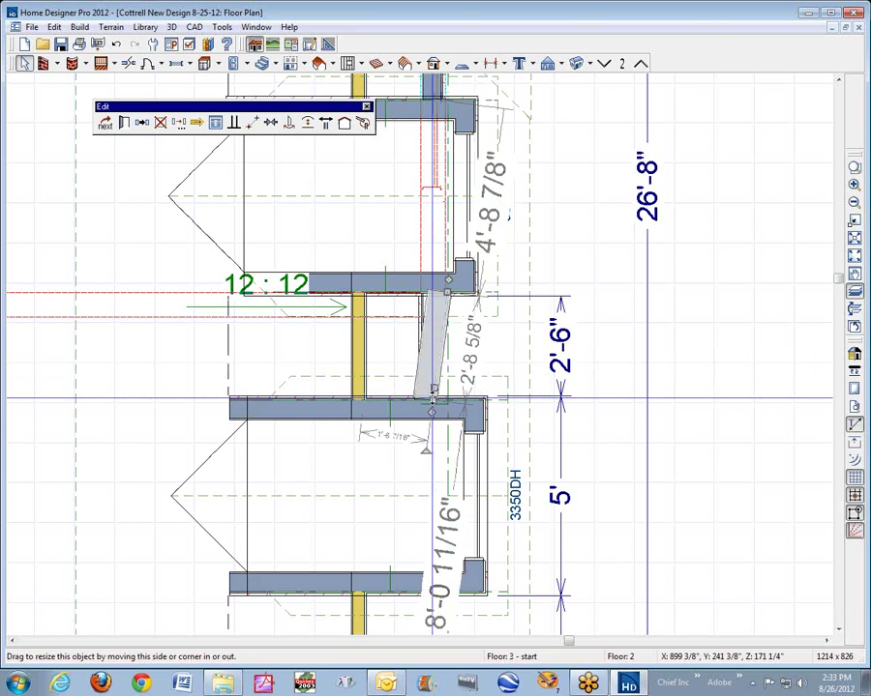
key(ctrl+z)
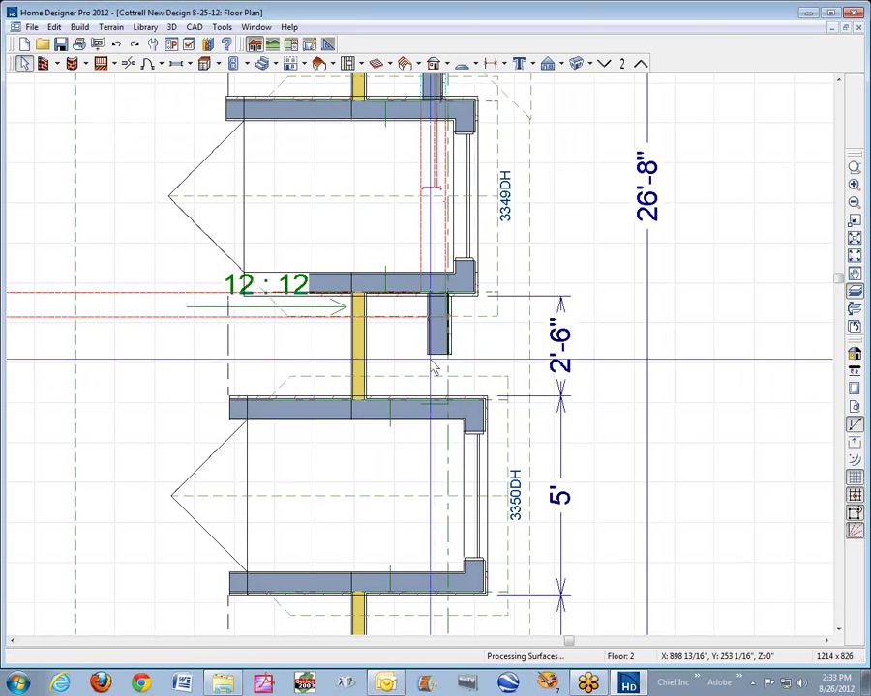
click(446, 360)
drag(446, 360, 446, 399)
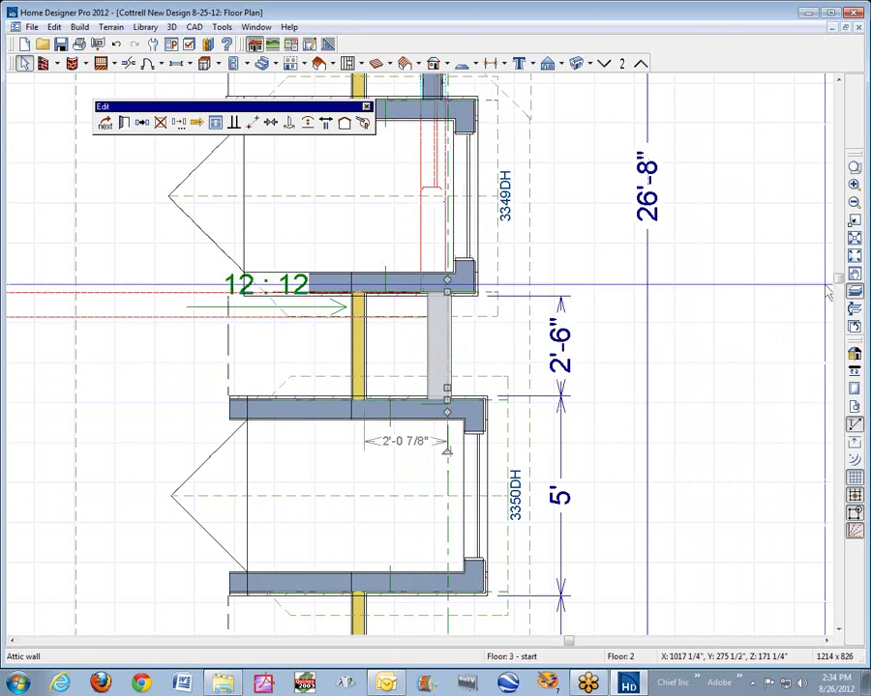
Step: Copy the attic wall below the lower right dormer, line it up near the roof baseline and extend its upper end to the dormer
click(854, 205)
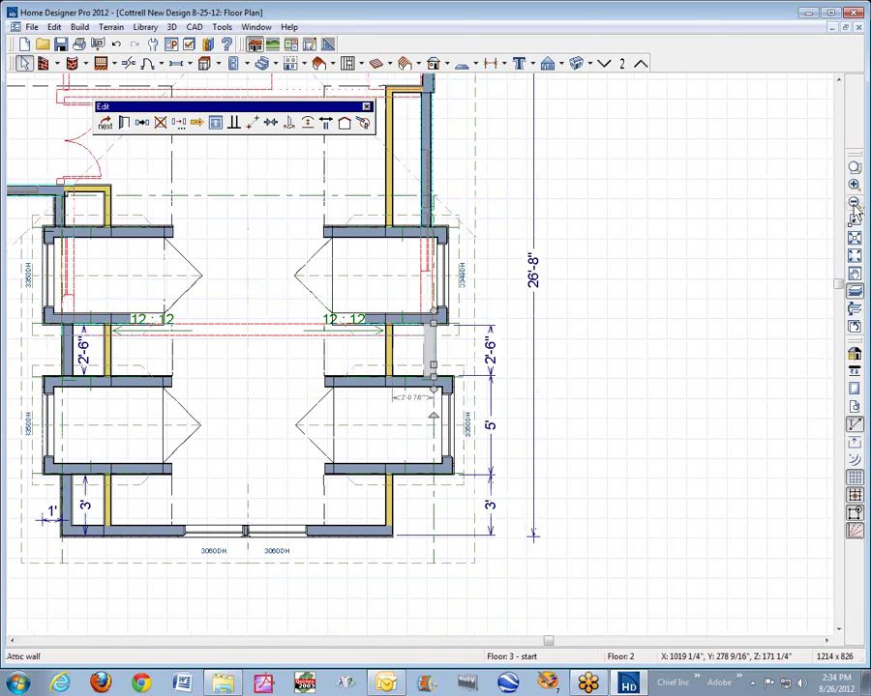
click(854, 166)
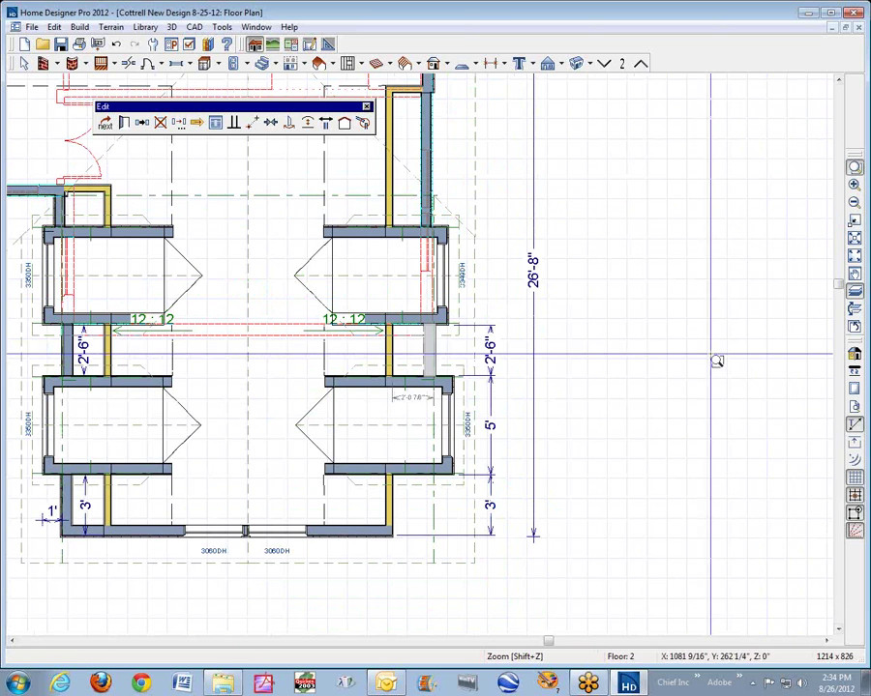
drag(301, 371, 524, 580)
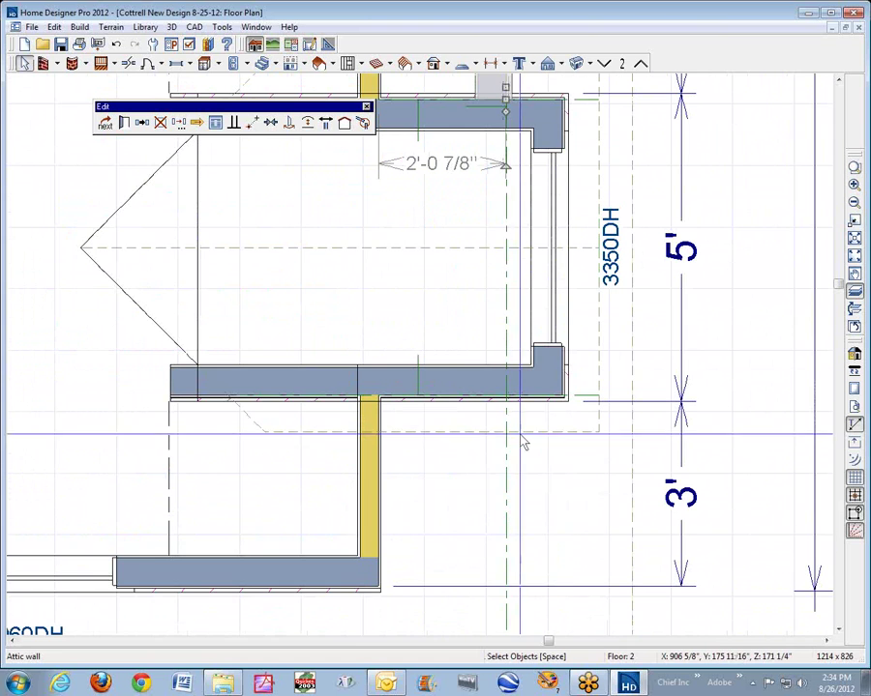
scroll(390, 249, down, 1)
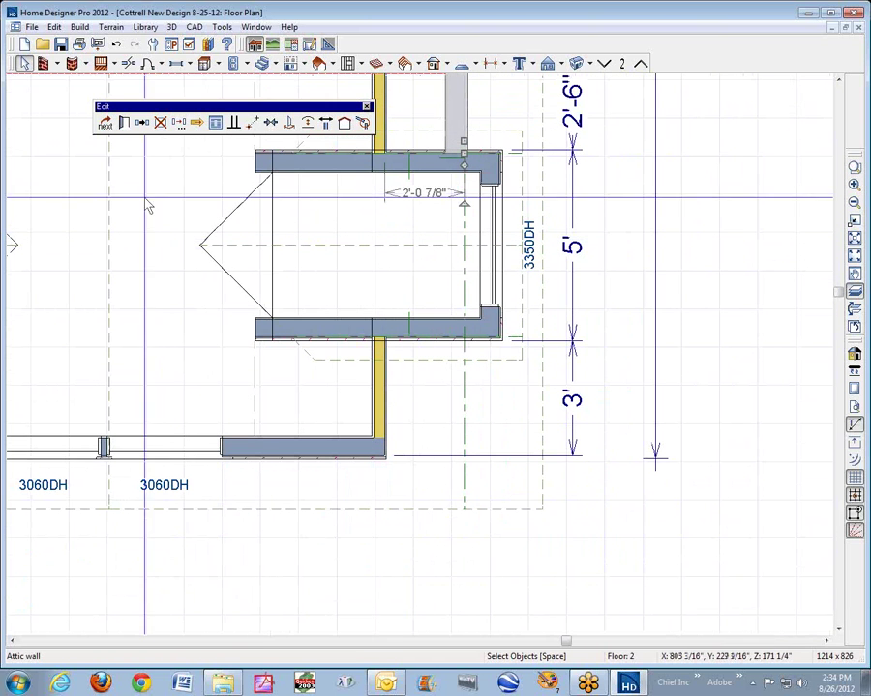
click(141, 127)
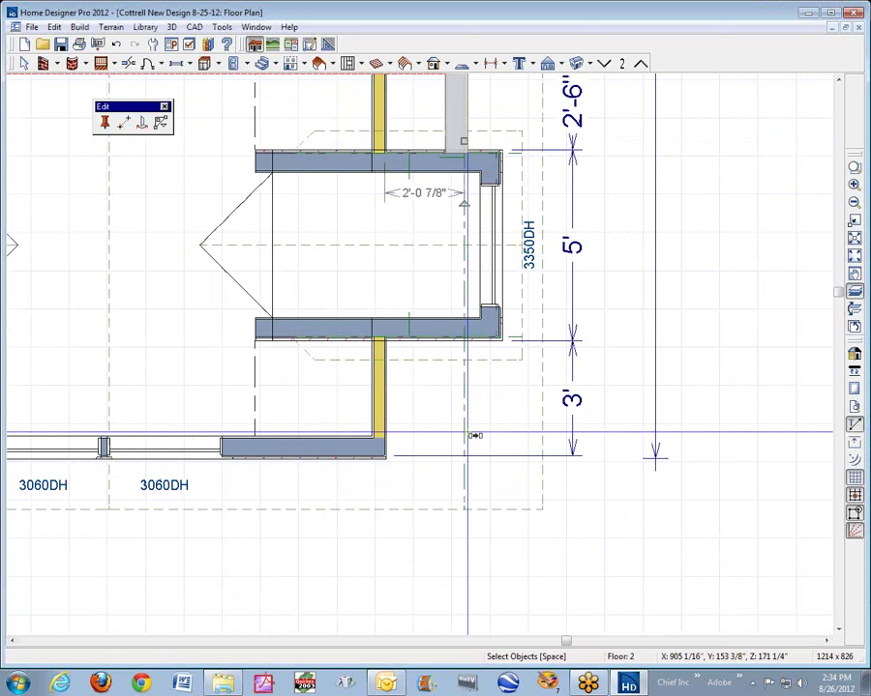
click(474, 435)
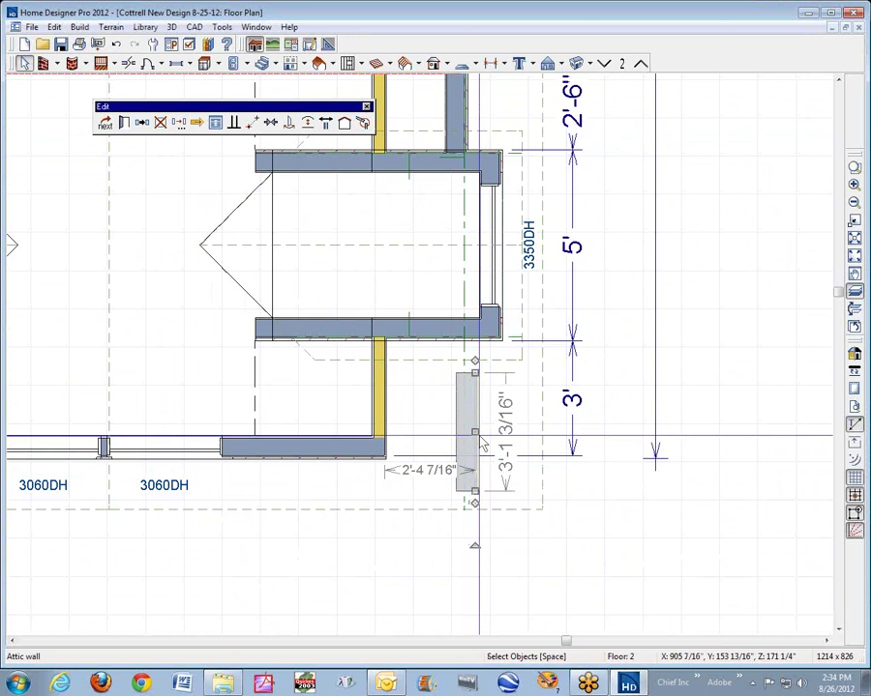
drag(474, 440, 465, 398)
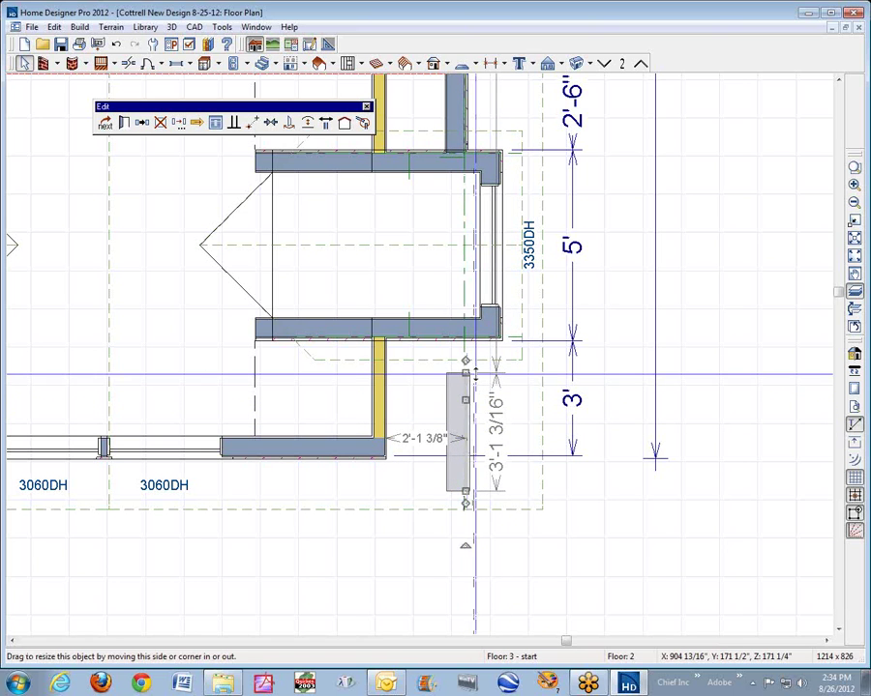
drag(465, 372, 471, 345)
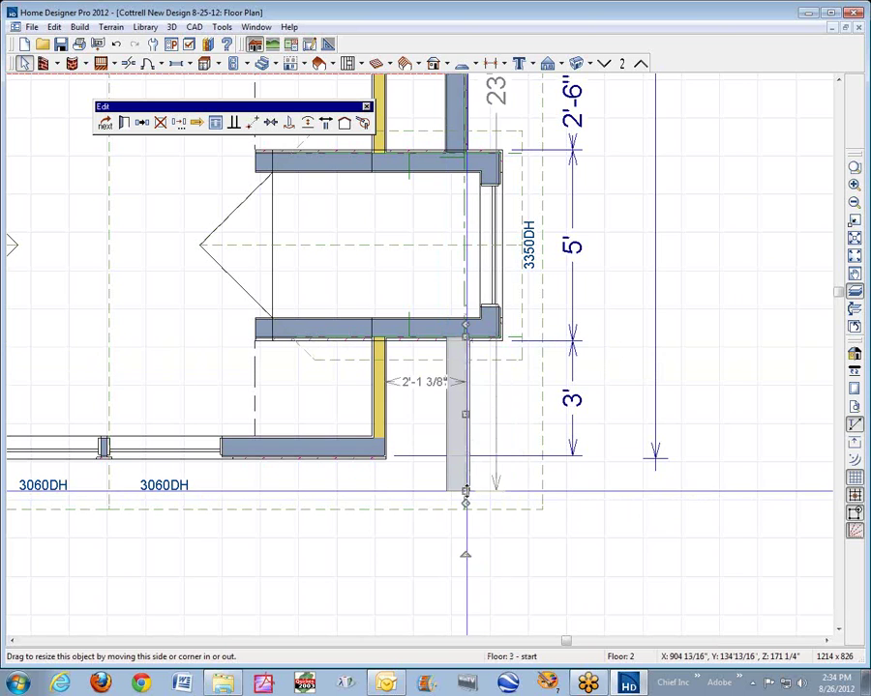
Step: Shorten the new wall's lower end and close the lower right corner with a connecting attic wall aligned flush with the gable wall
mouse_move(465, 497)
mouse_down()
mouse_move(465, 445)
mouse_move(376, 446)
mouse_up()
click(441, 443)
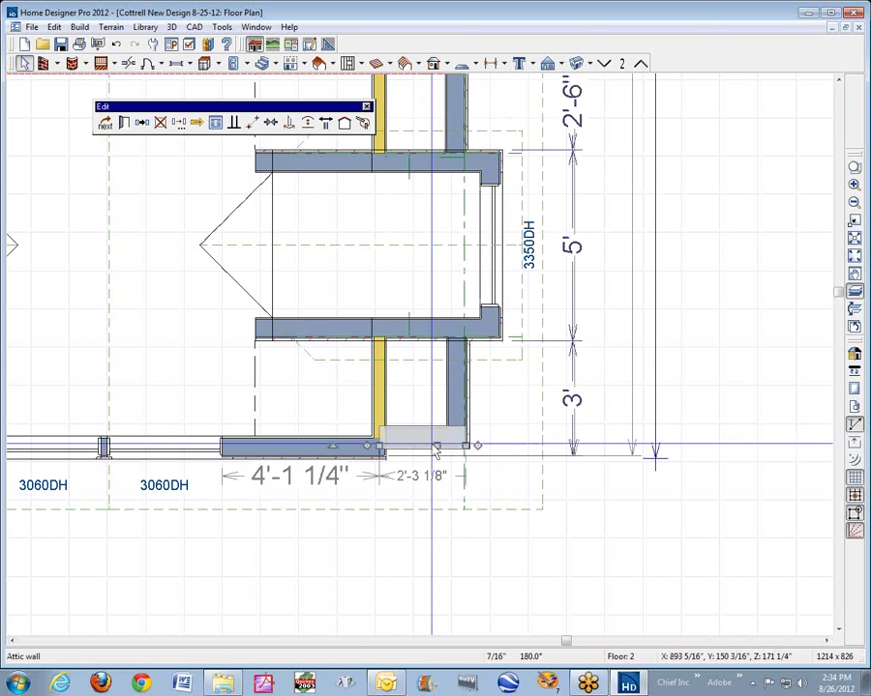
drag(434, 446, 434, 456)
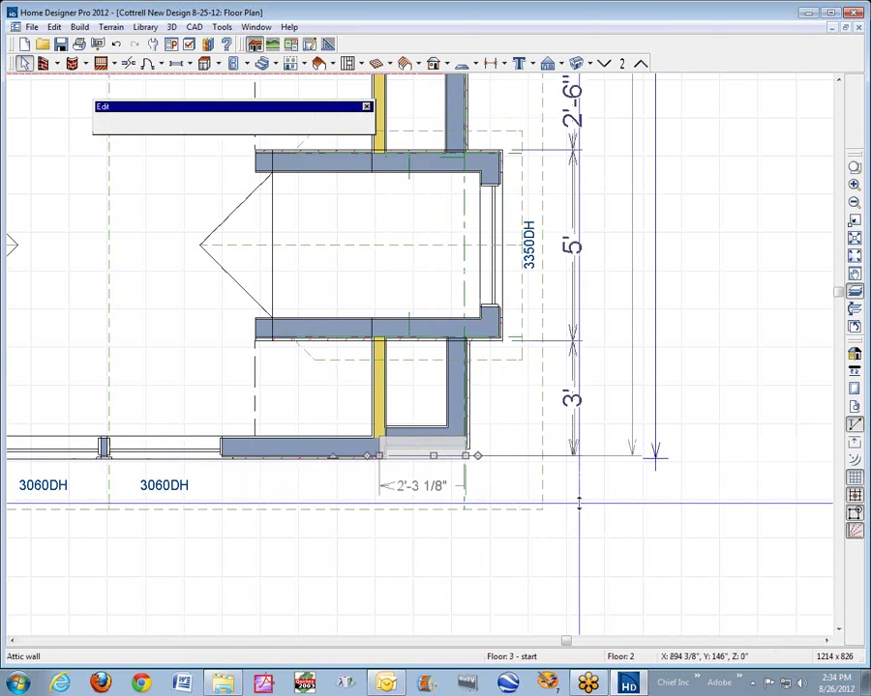
click(615, 523)
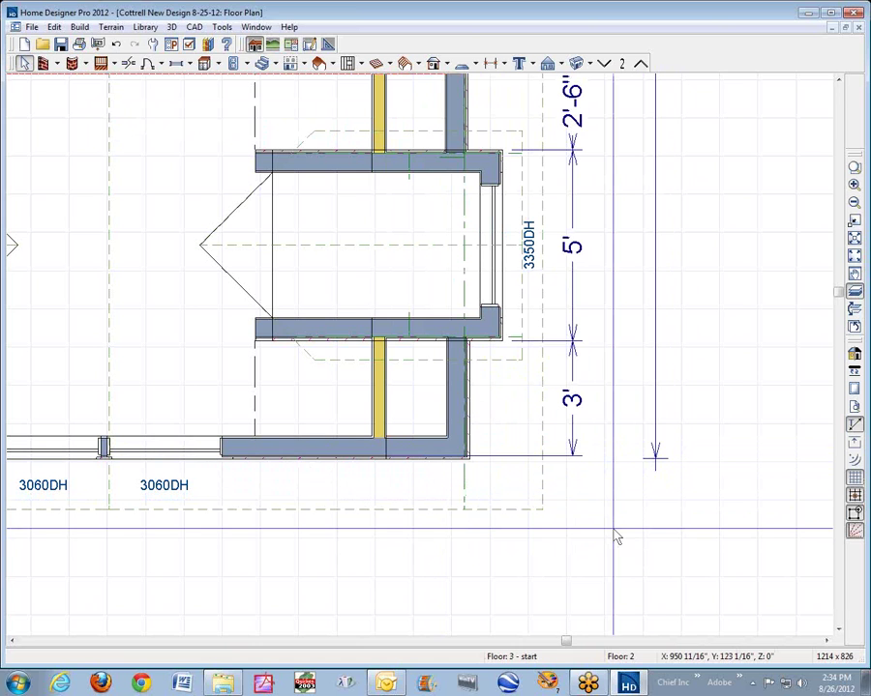
Step: Generate a perspective full overview and check whether the Walls, Attic layer is displayed, leaving the layer options unchanged
key(F9)
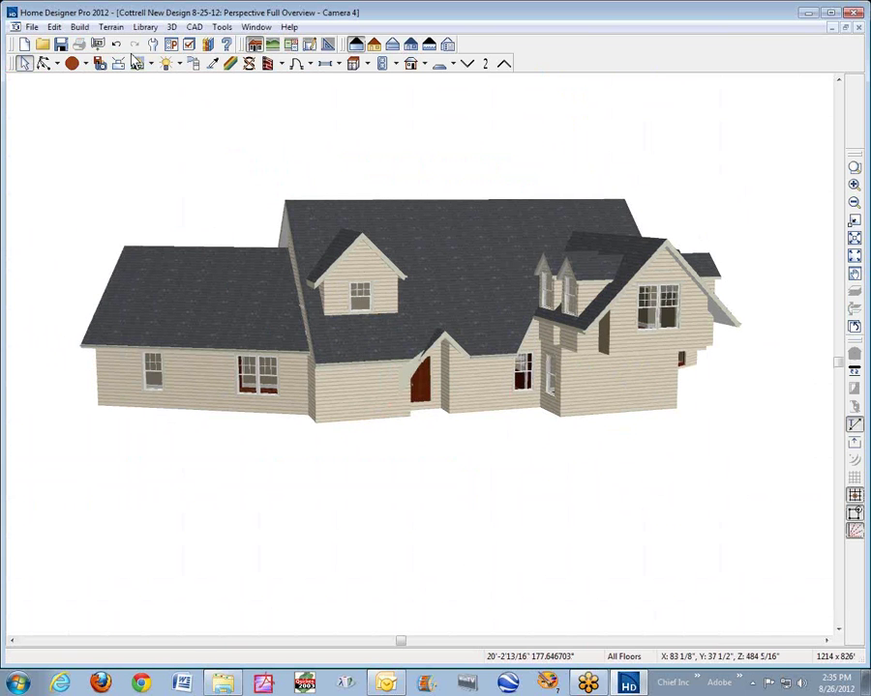
click(190, 45)
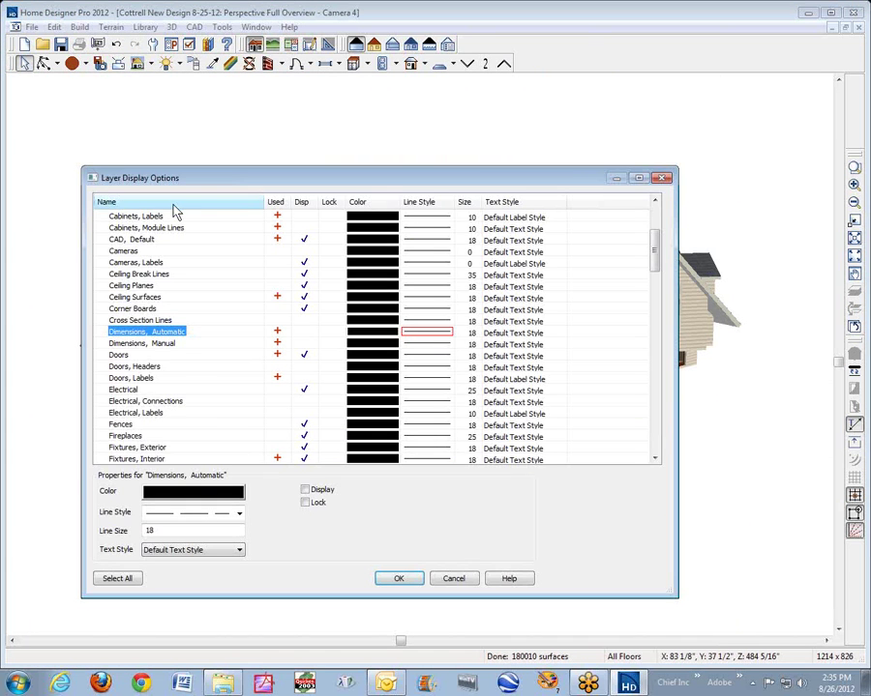
key(w)
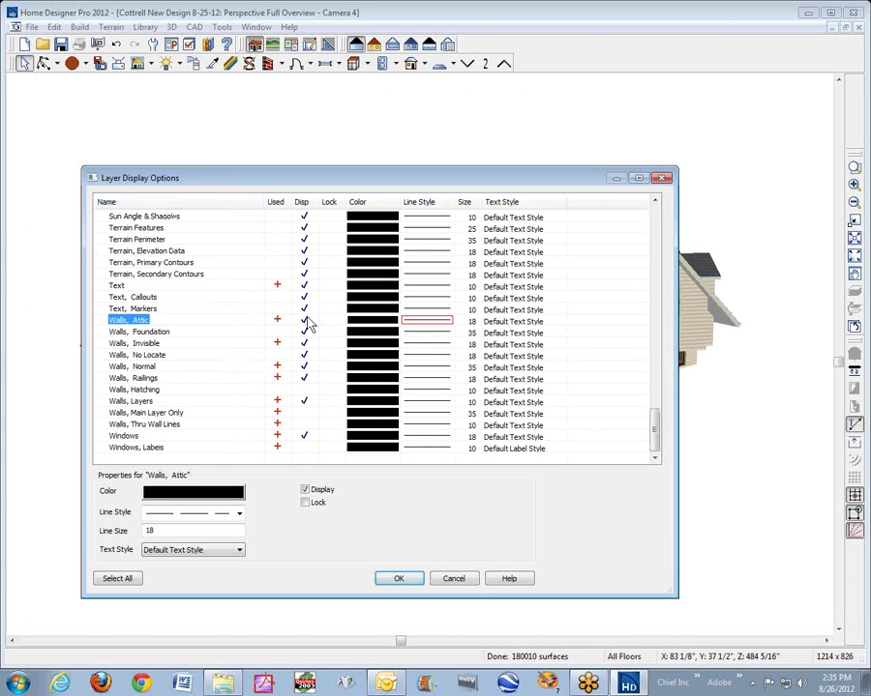
click(453, 580)
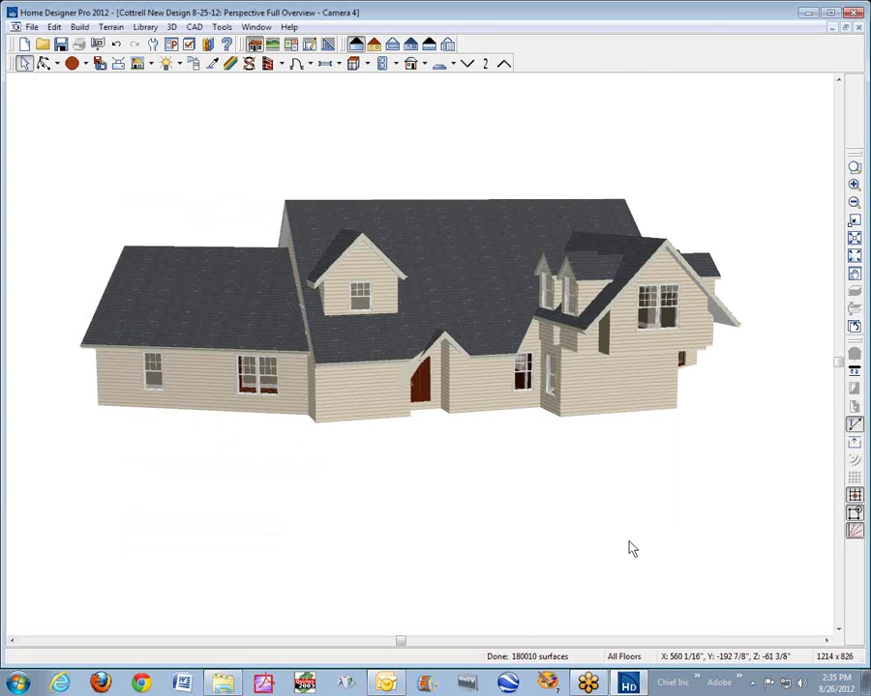
Step: Review the wing's attic walls in the second-floor plan, then return to the 3D overview and examine the dormers and gable corner closely
key(ctrl+F4)
scroll(624, 545, down, 3)
scroll(611, 545, down, 1)
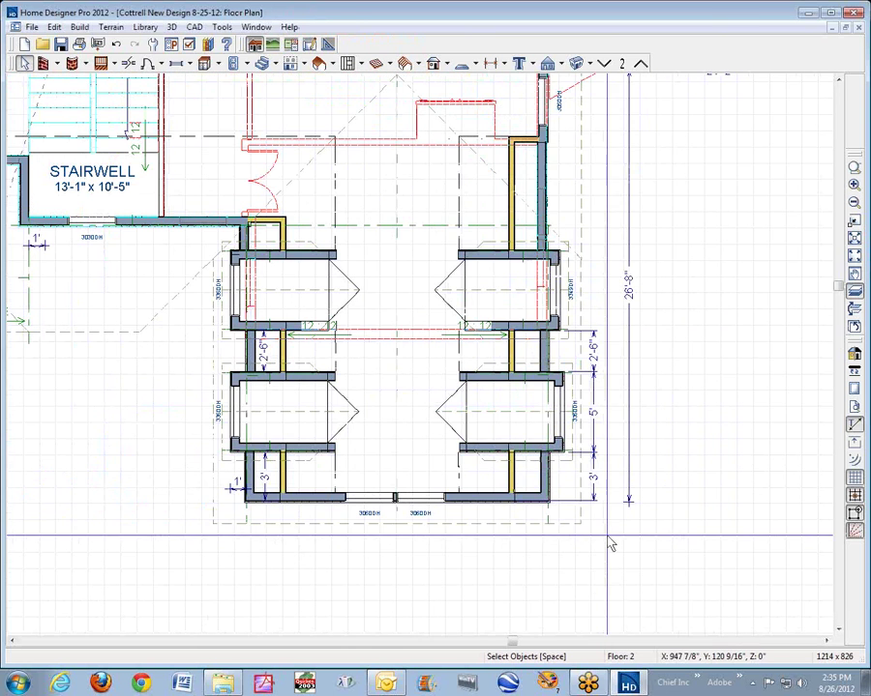
key(ctrl+Tab)
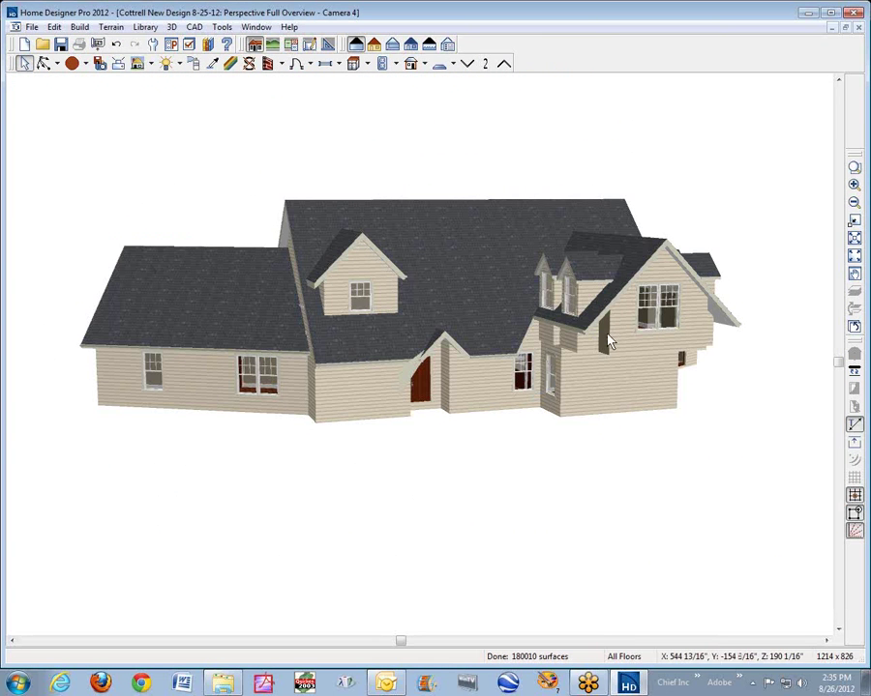
click(854, 167)
drag(483, 288, 696, 390)
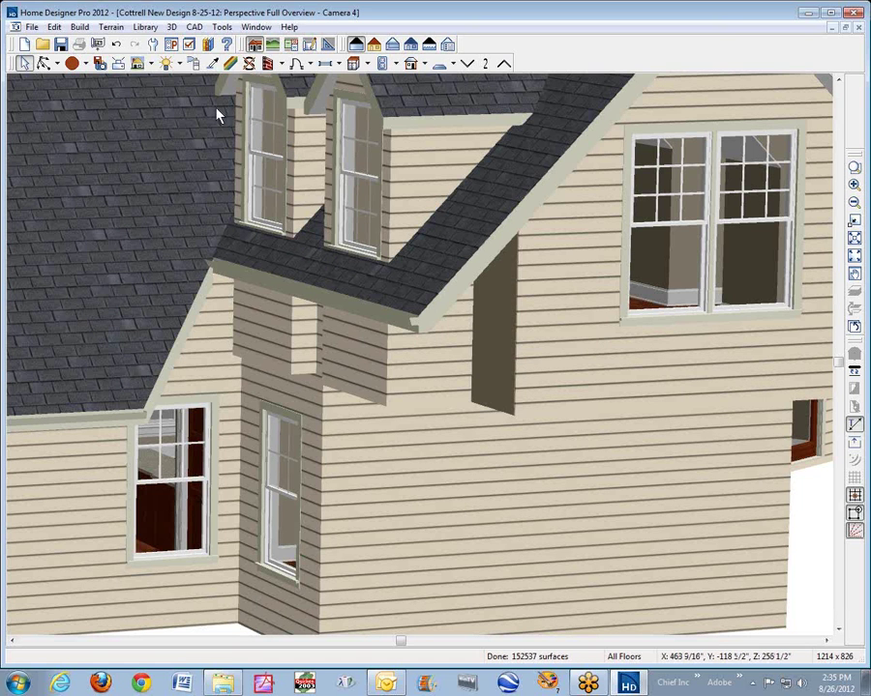
Step: Remove the roof surface layers in front of the left dormers from the 3D view with the Delete Surface tool
click(249, 63)
click(506, 259)
click(451, 262)
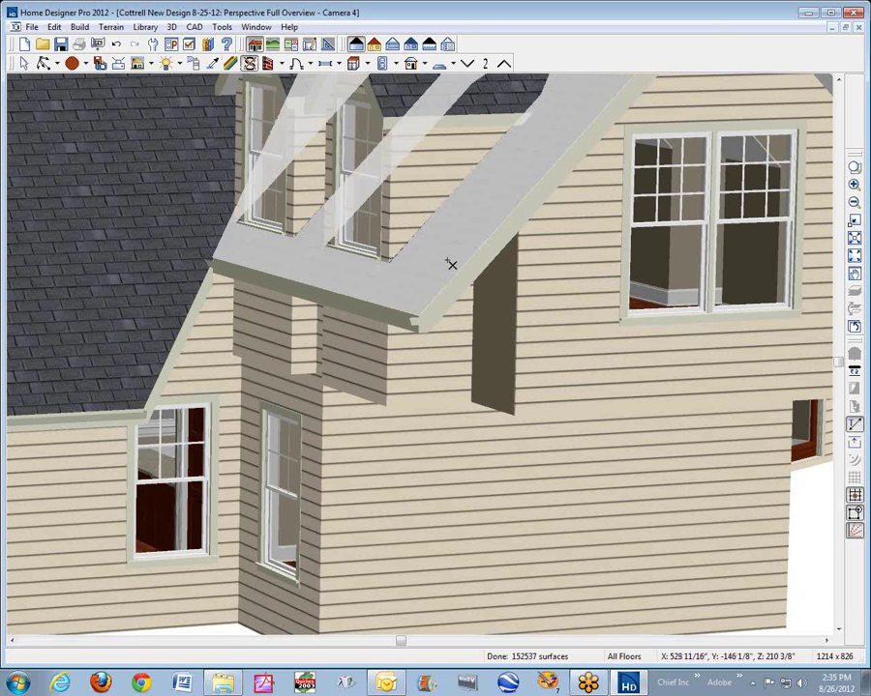
click(451, 262)
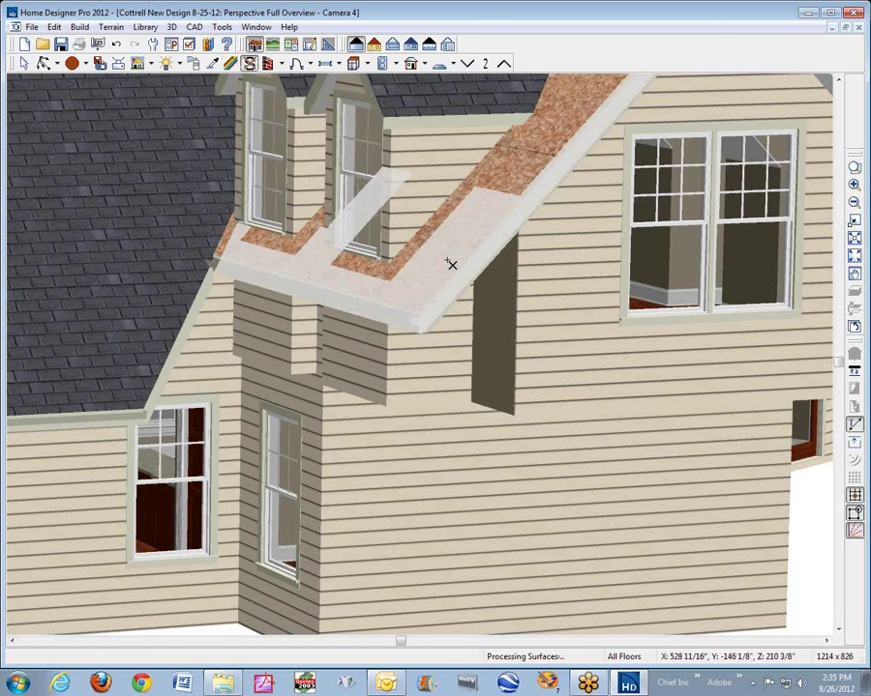
click(451, 262)
key(space)
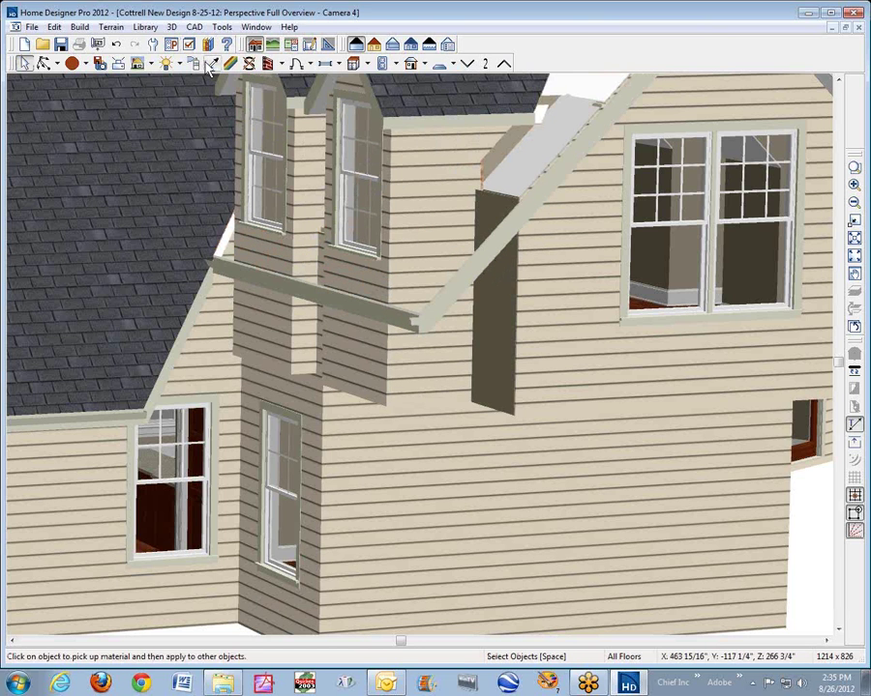
Step: Remove the rake and eave trim surfaces around the left dormers from the 3D view with the Delete Surface tool
click(251, 64)
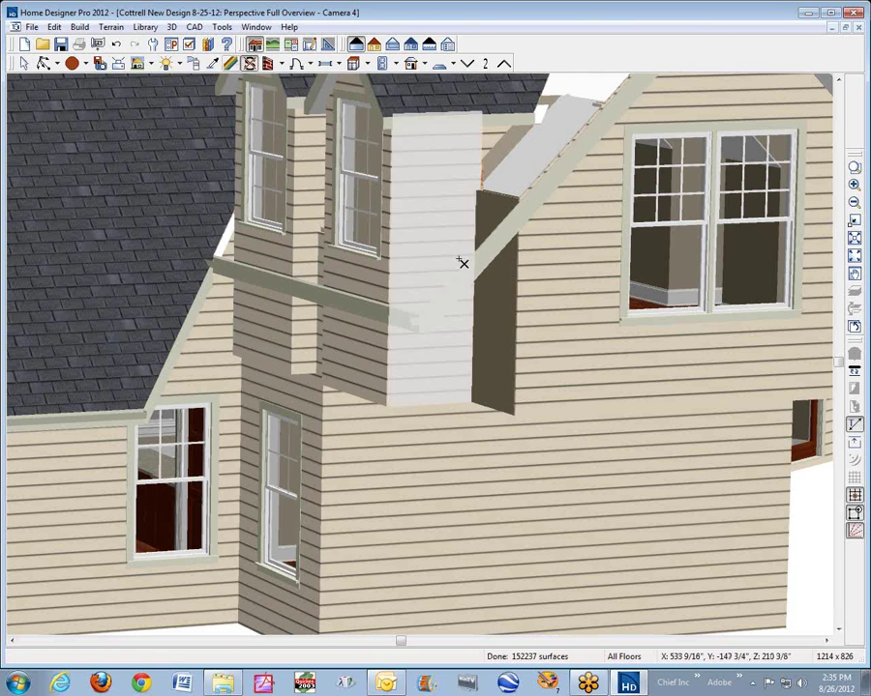
click(484, 264)
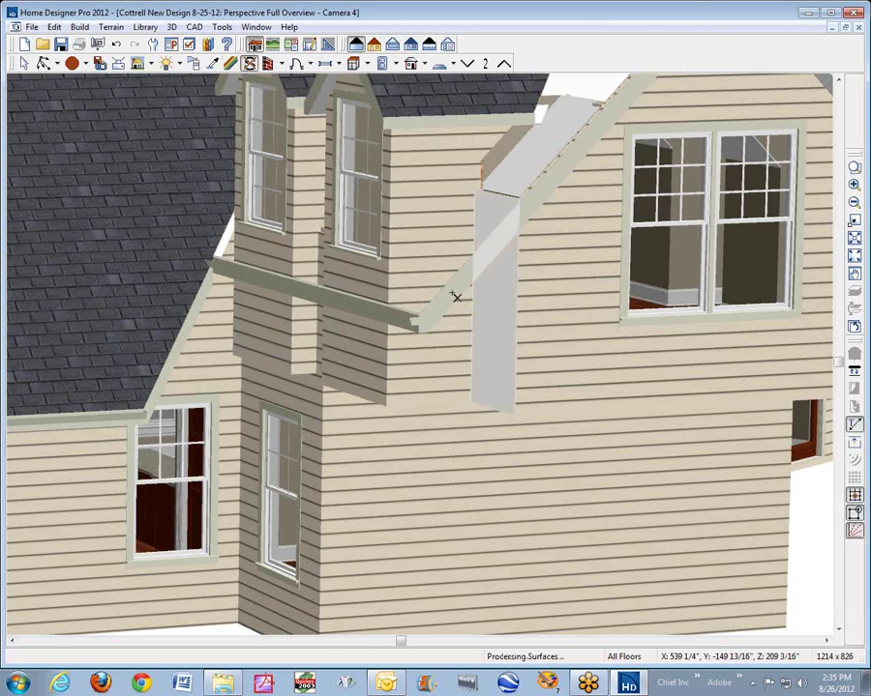
click(400, 326)
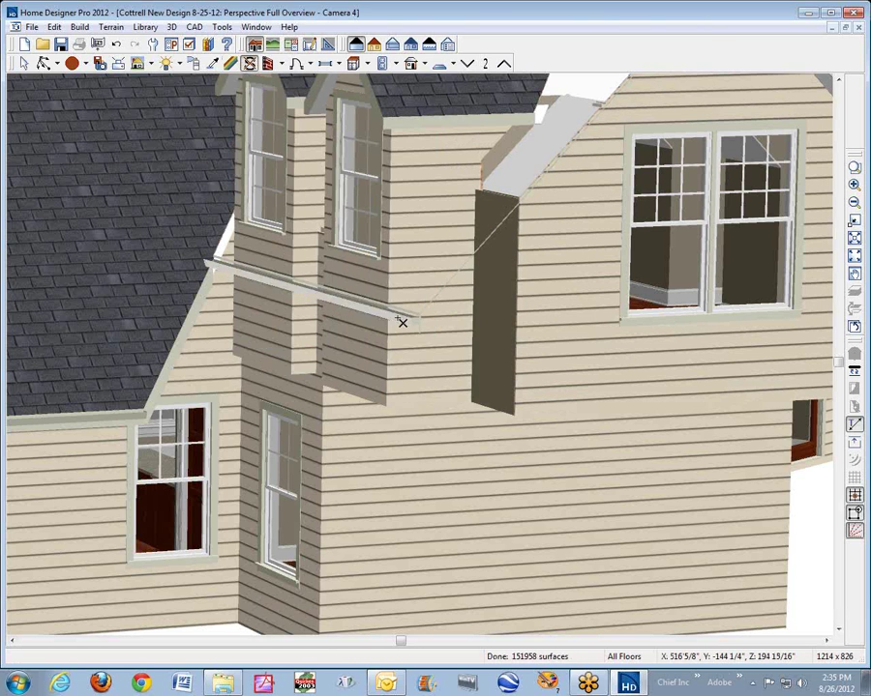
click(400, 316)
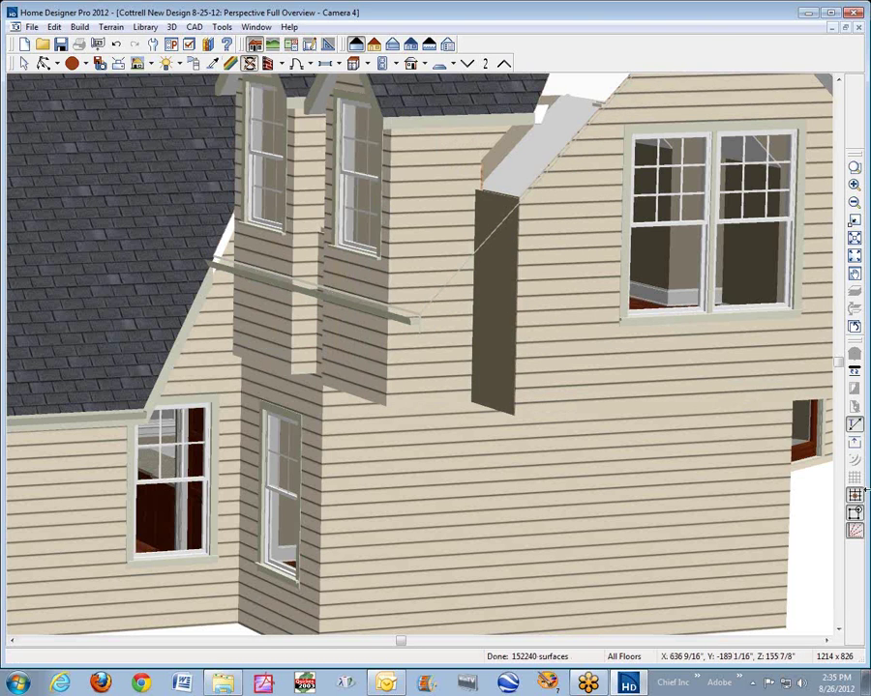
Step: Create a cross section facing the lower wing's gable wall from the floor plan and check whether its Walls, Attic layer is displayed
key(space)
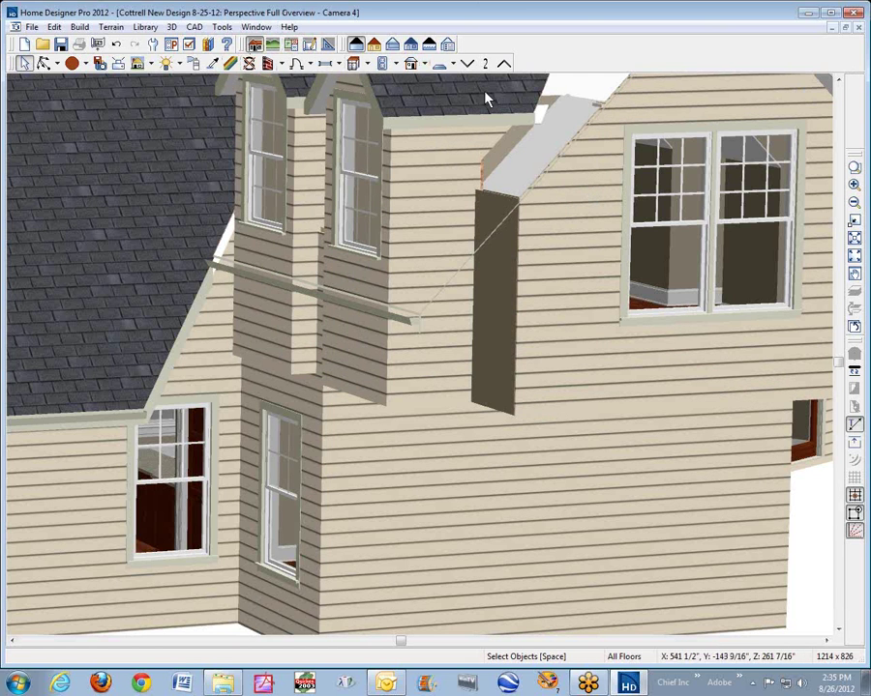
key(ctrl+Tab)
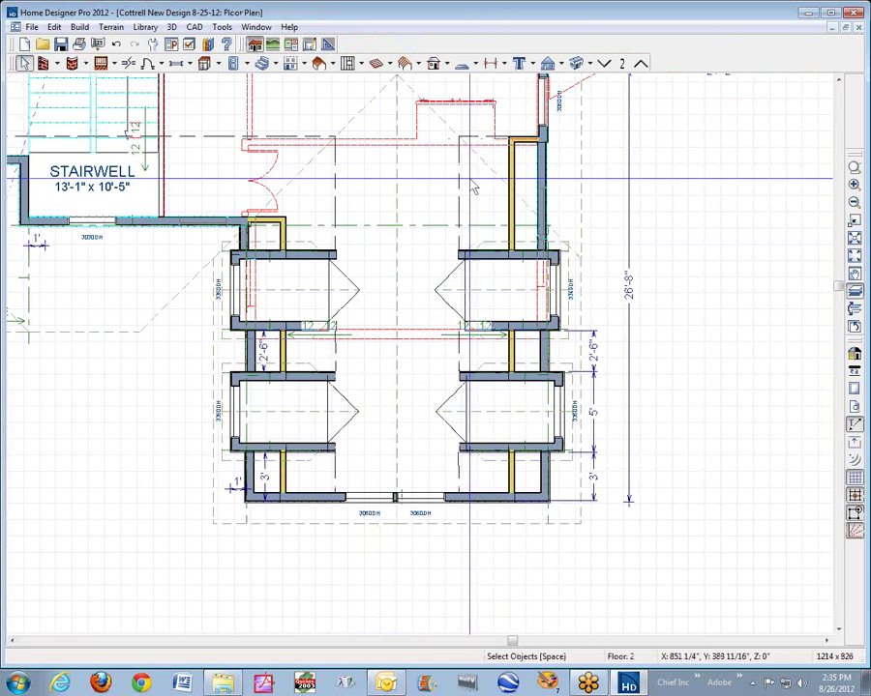
click(546, 64)
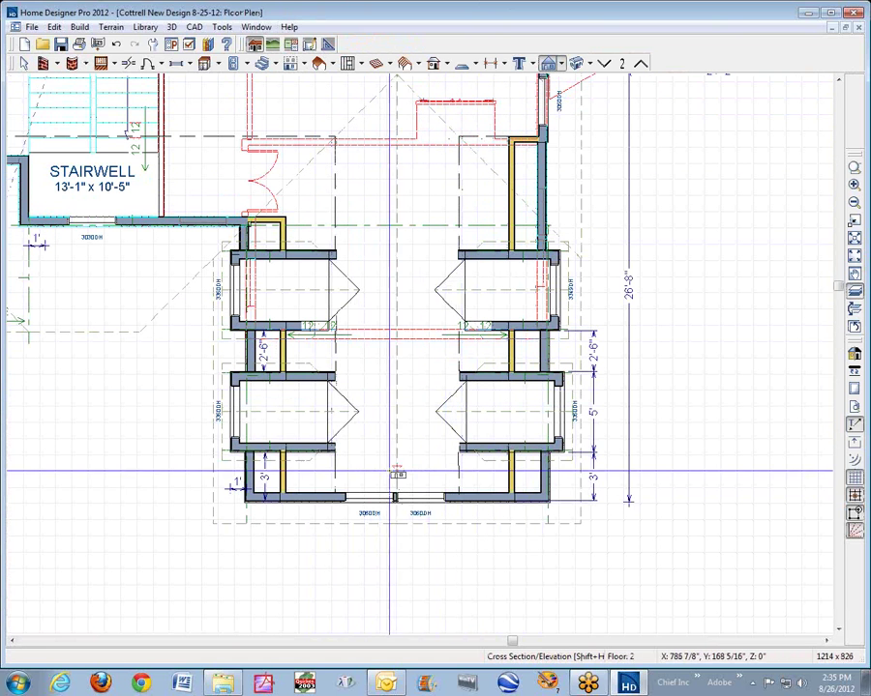
drag(395, 490, 400, 578)
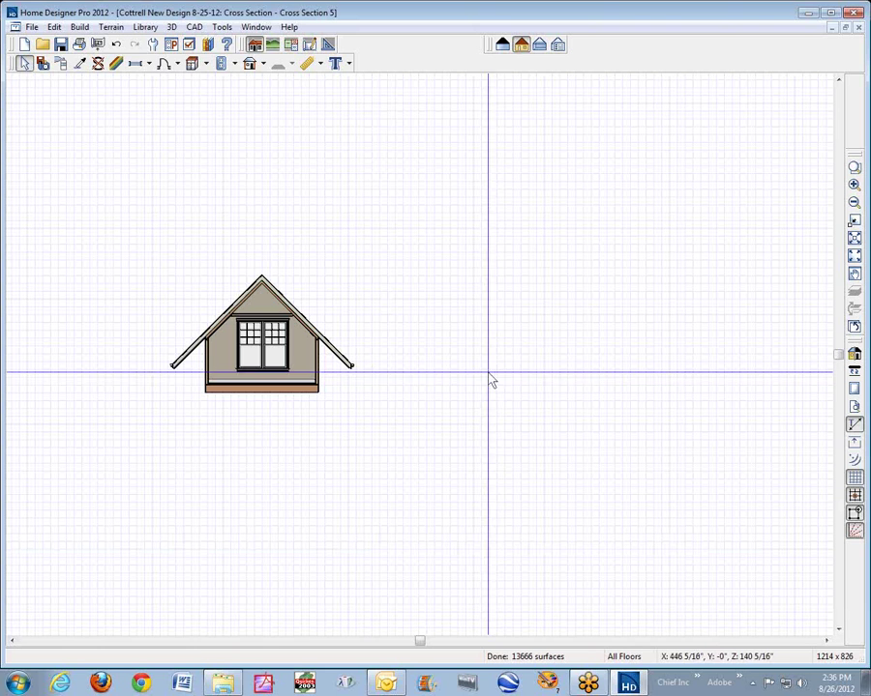
click(190, 44)
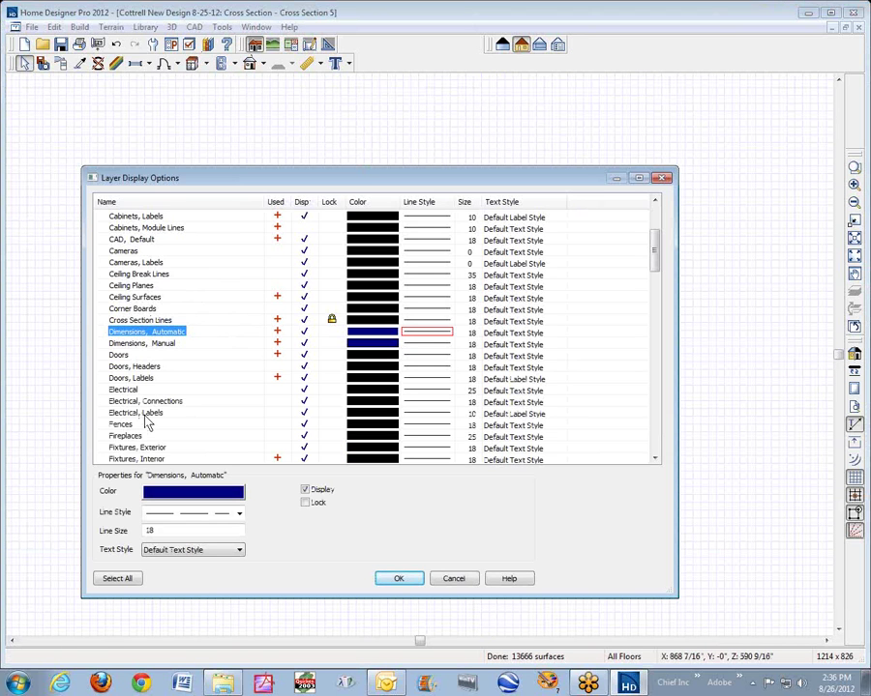
key(w)
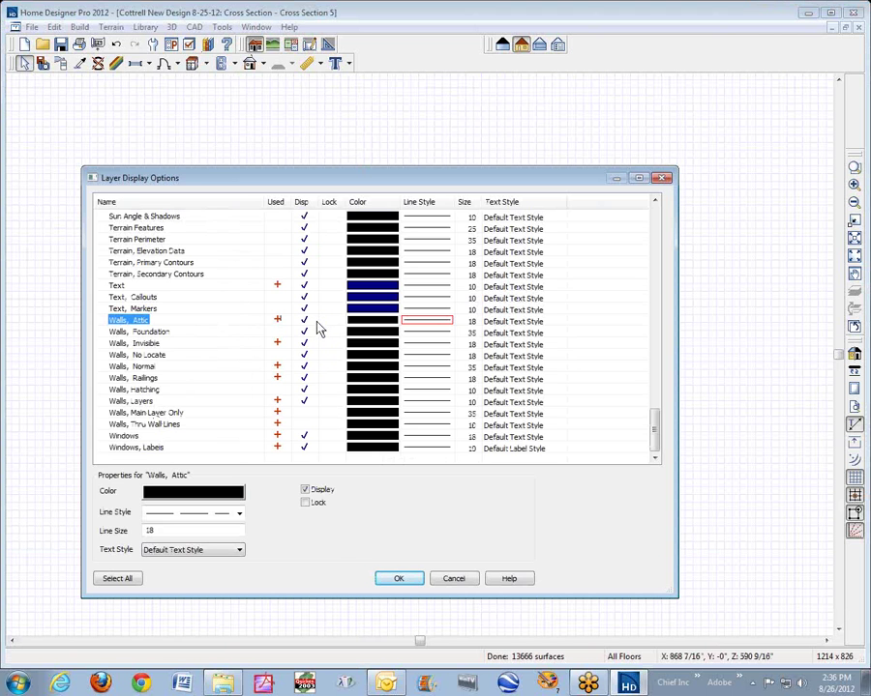
click(454, 579)
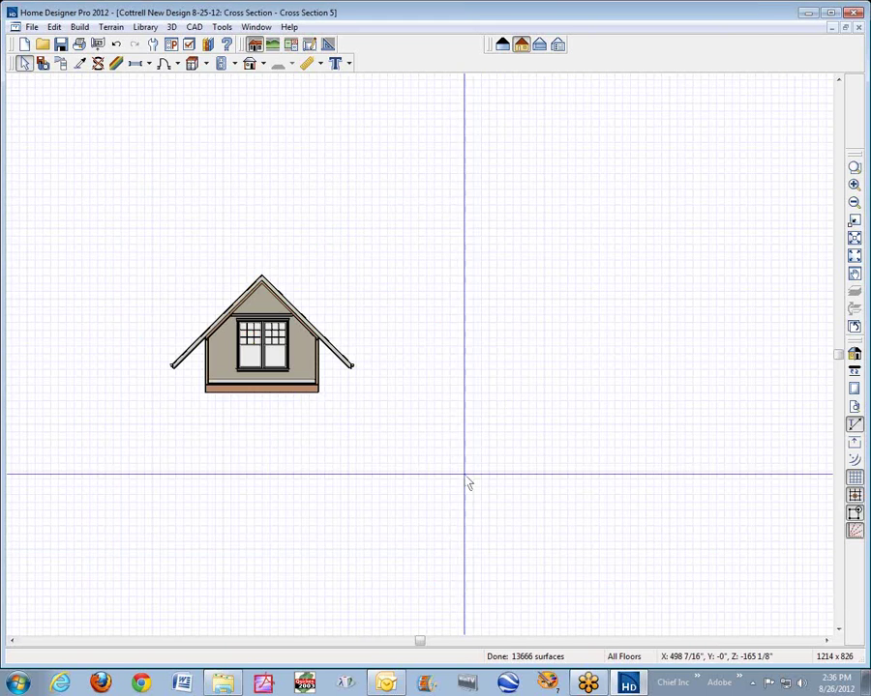
Step: Inspect the wall specification of the attic wall at the left end of the lower wing's gable, leaving it unchanged
key(ctrl+Tab)
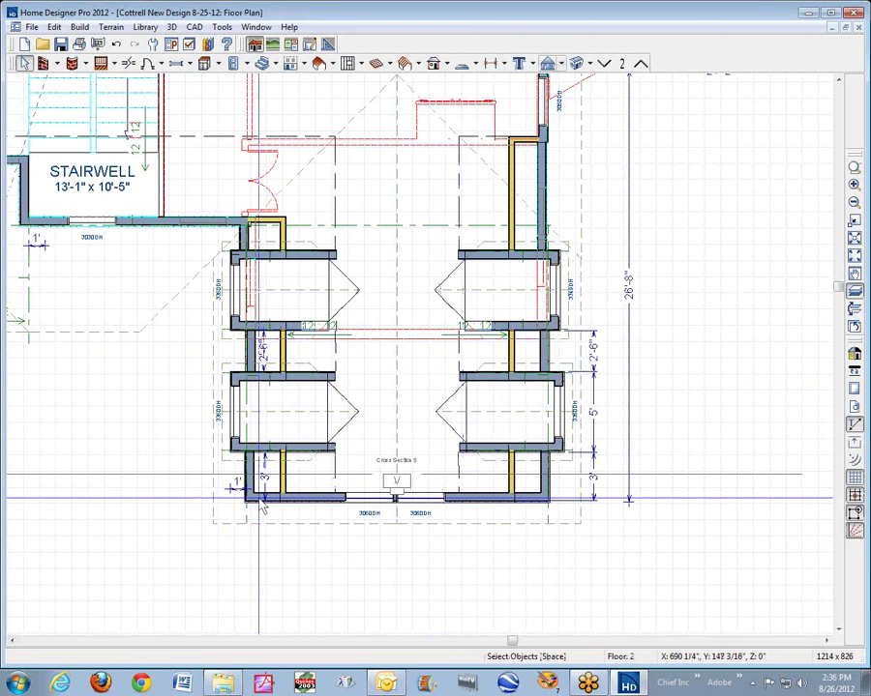
click(291, 501)
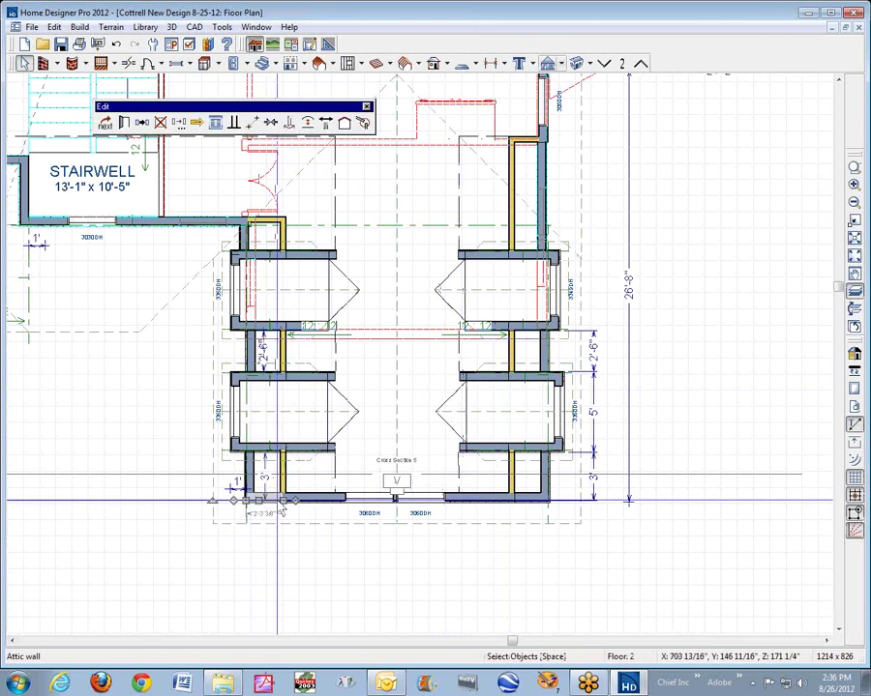
click(141, 121)
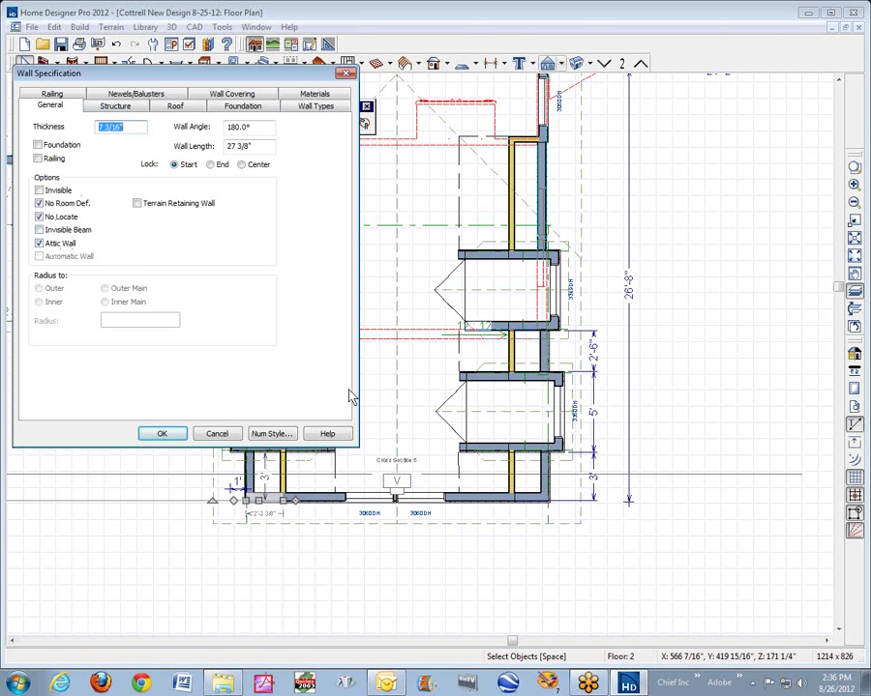
click(215, 433)
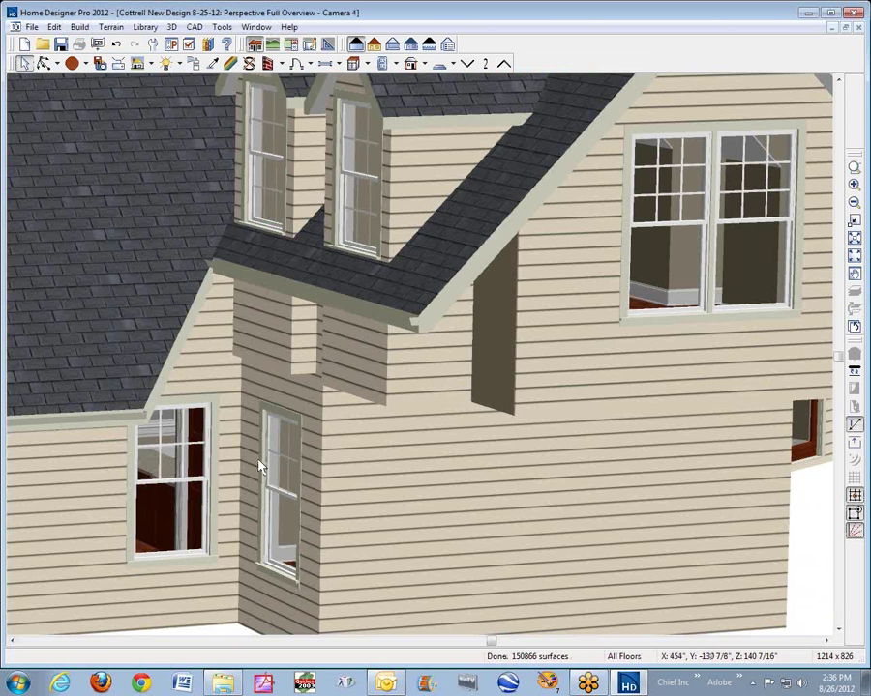
Step: Compare the display setting of the Walls, Attic layer in the perspective overview and in the gable cross section
click(190, 46)
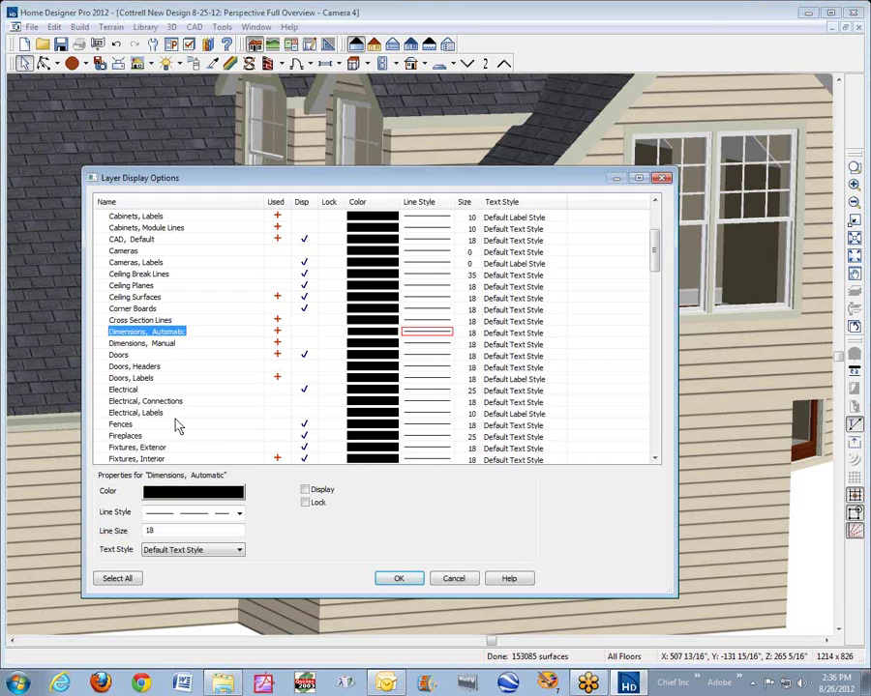
key(w)
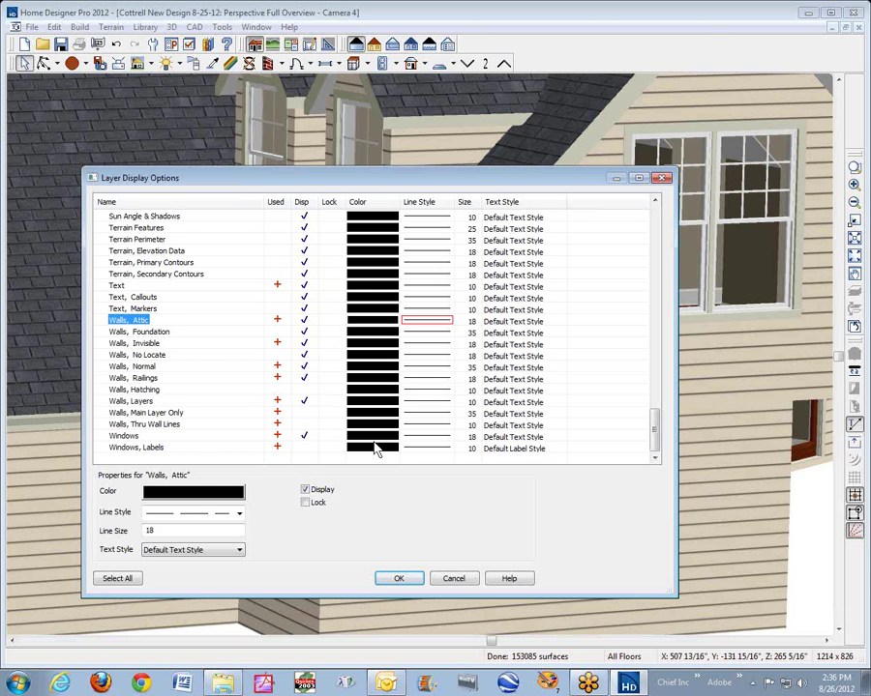
click(416, 582)
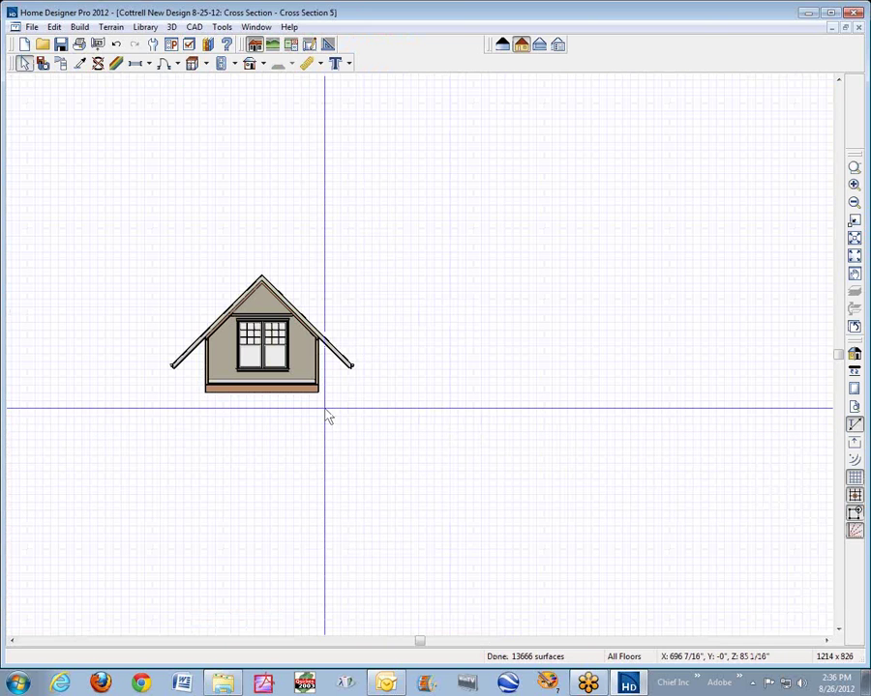
click(189, 45)
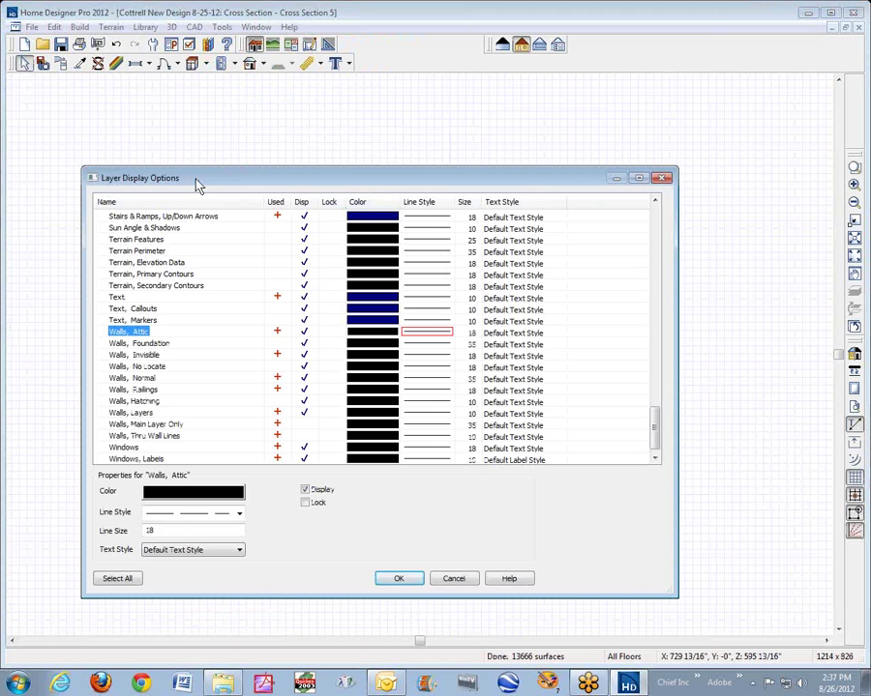
click(666, 181)
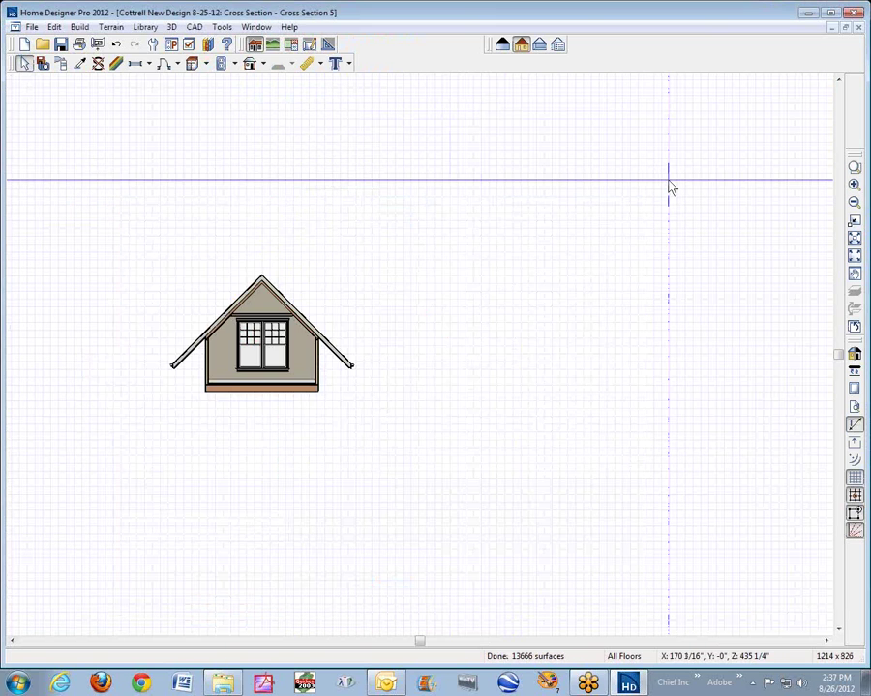
key(ctrl+F4)
key(ctrl+Tab)
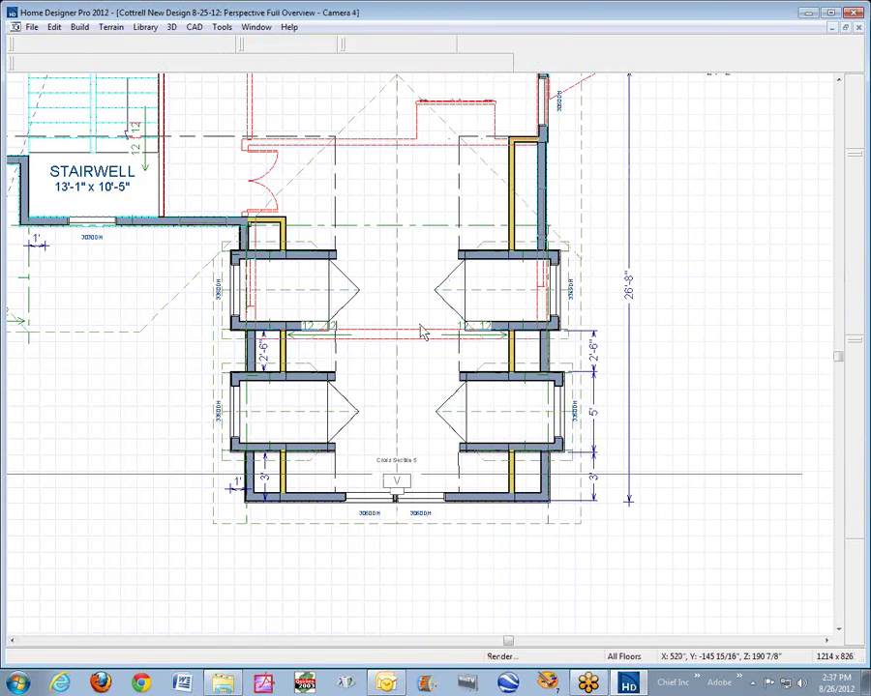
key(ctrl+Tab)
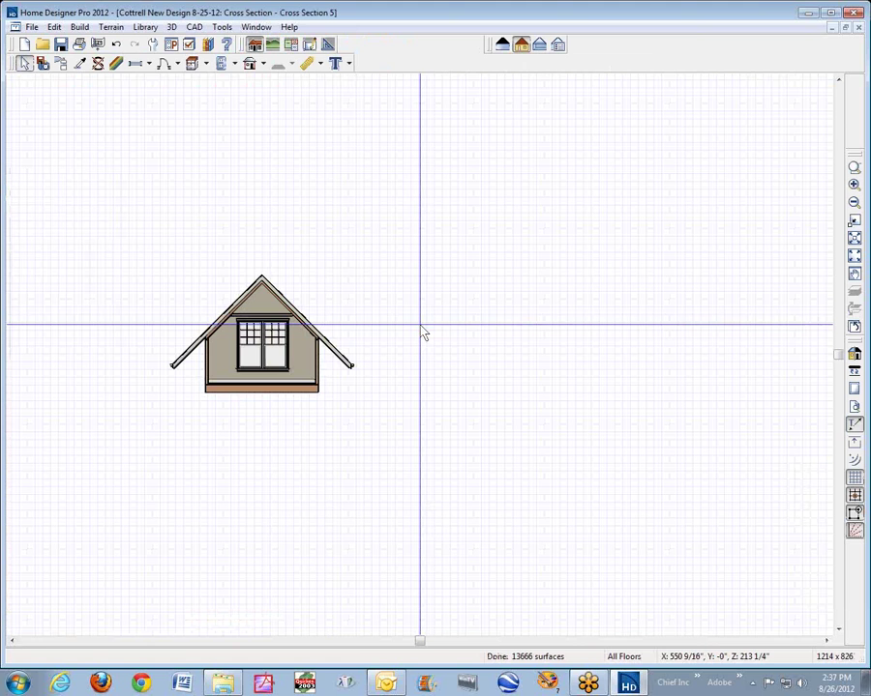
click(189, 43)
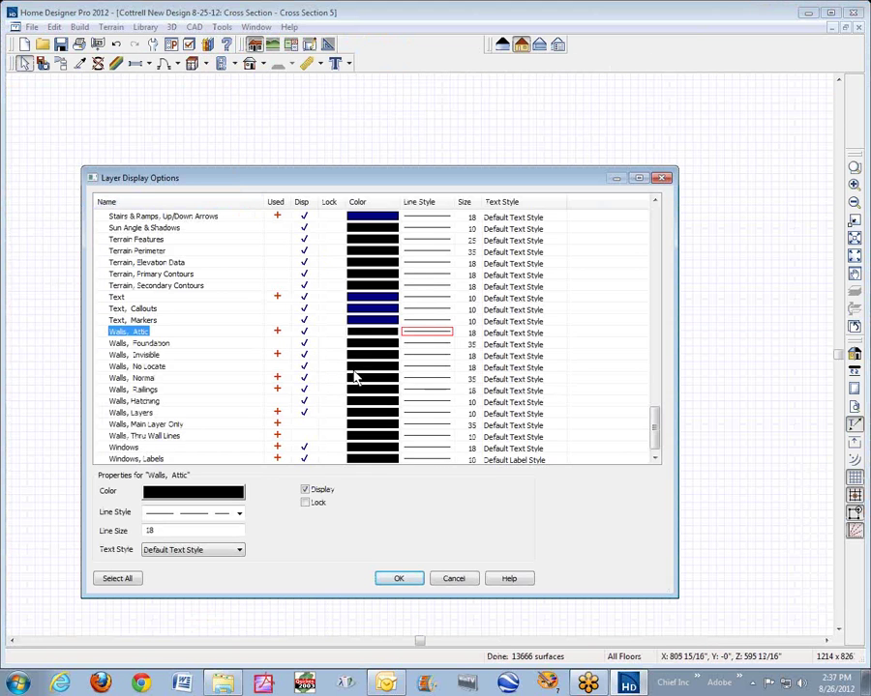
click(463, 583)
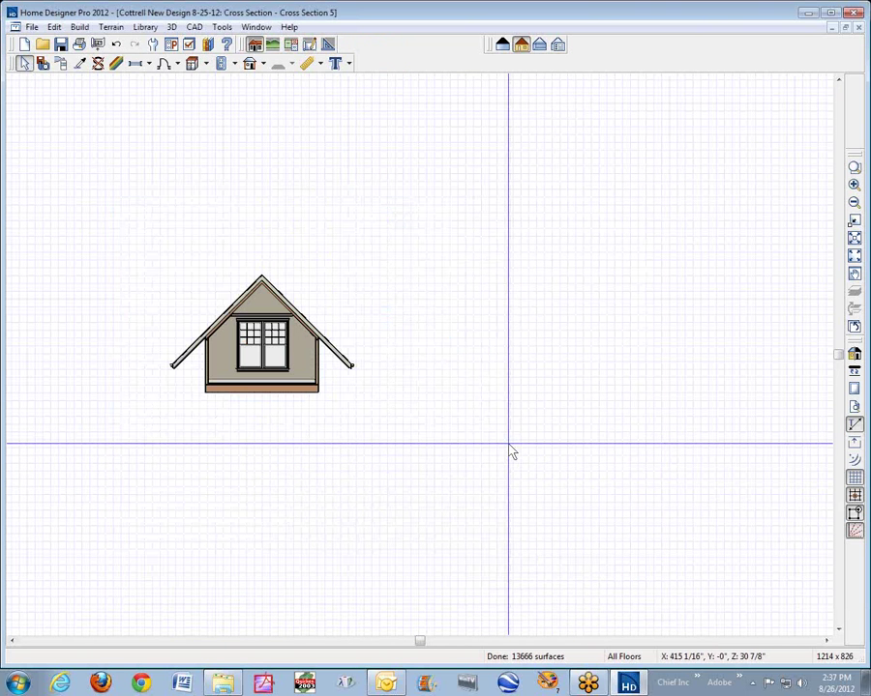
key(ctrl+z)
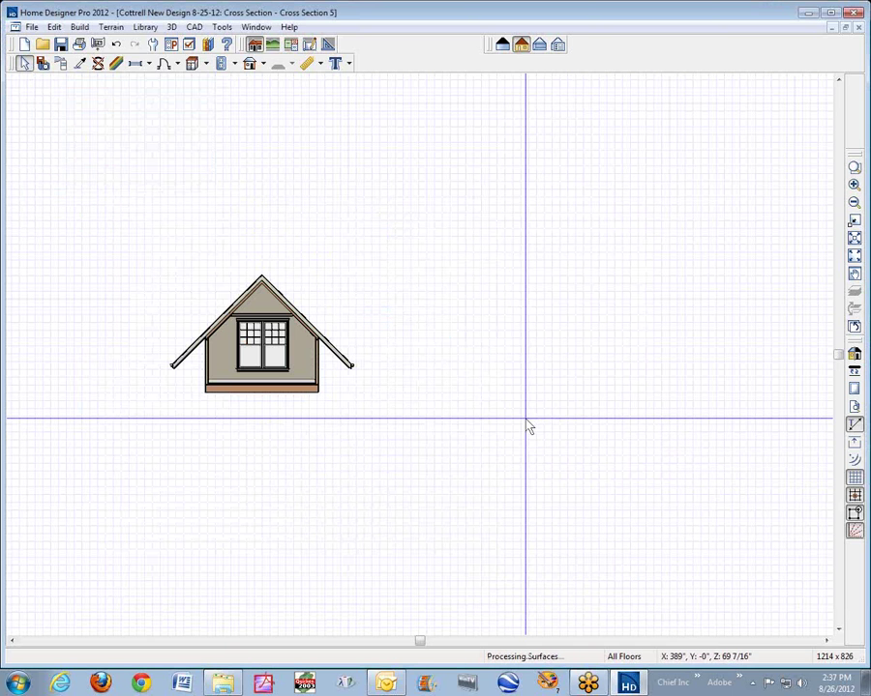
Step: Generate a doll house view of the second floor and examine the dormer and attic walls from several sides
key(ctrl+Tab)
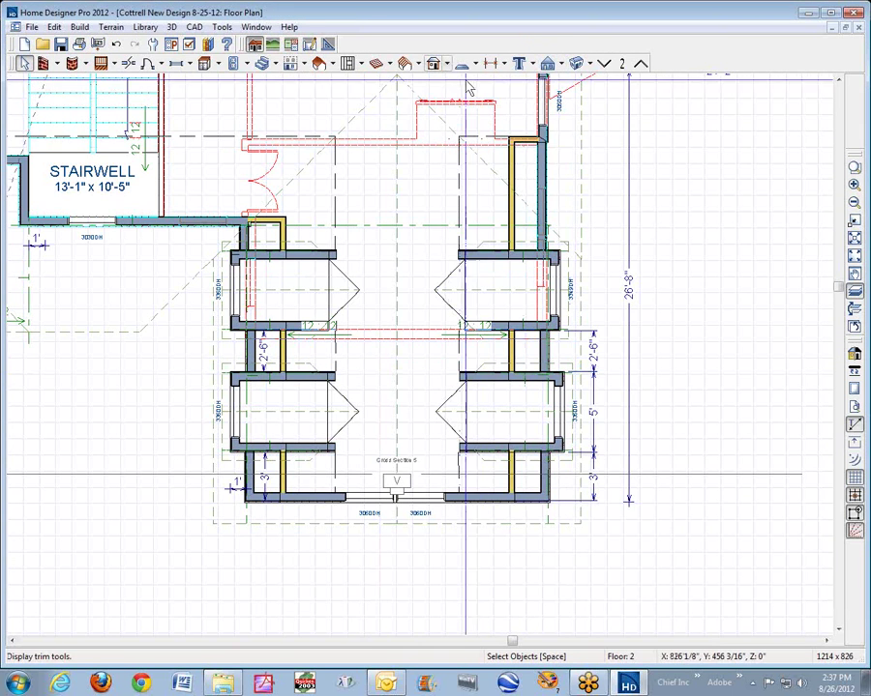
click(589, 65)
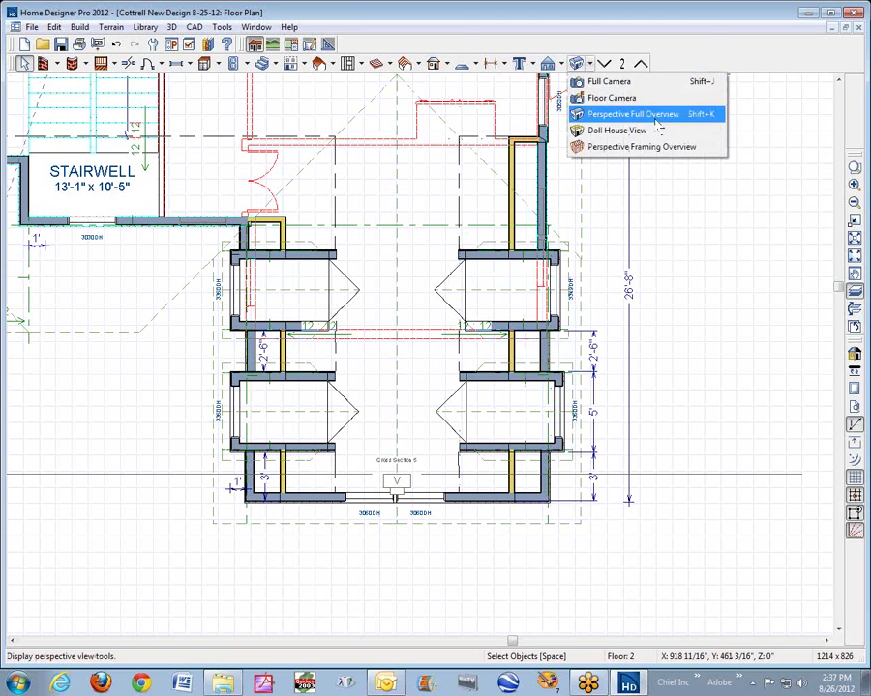
click(616, 131)
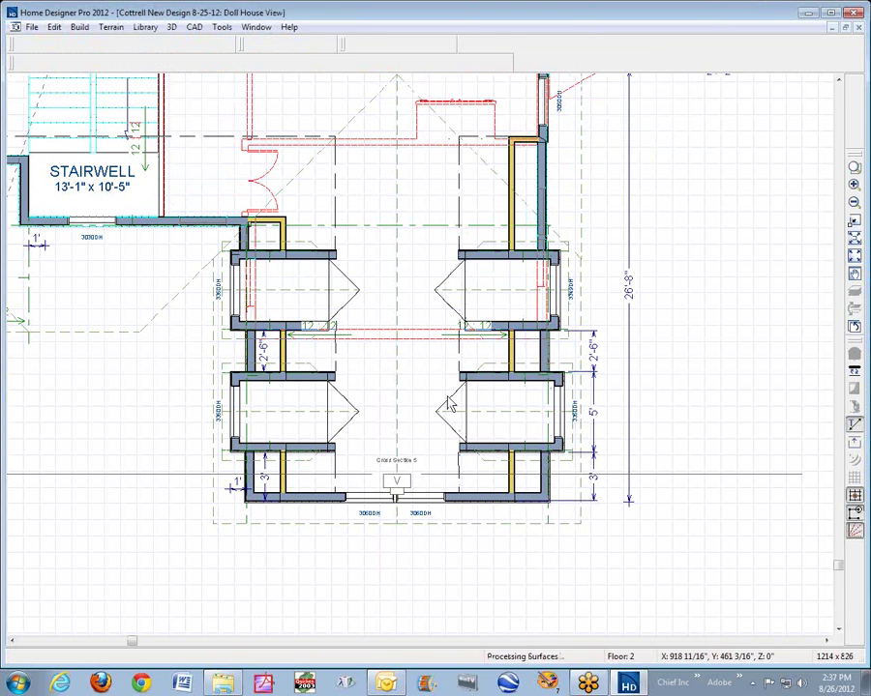
scroll(430, 396, up, 3)
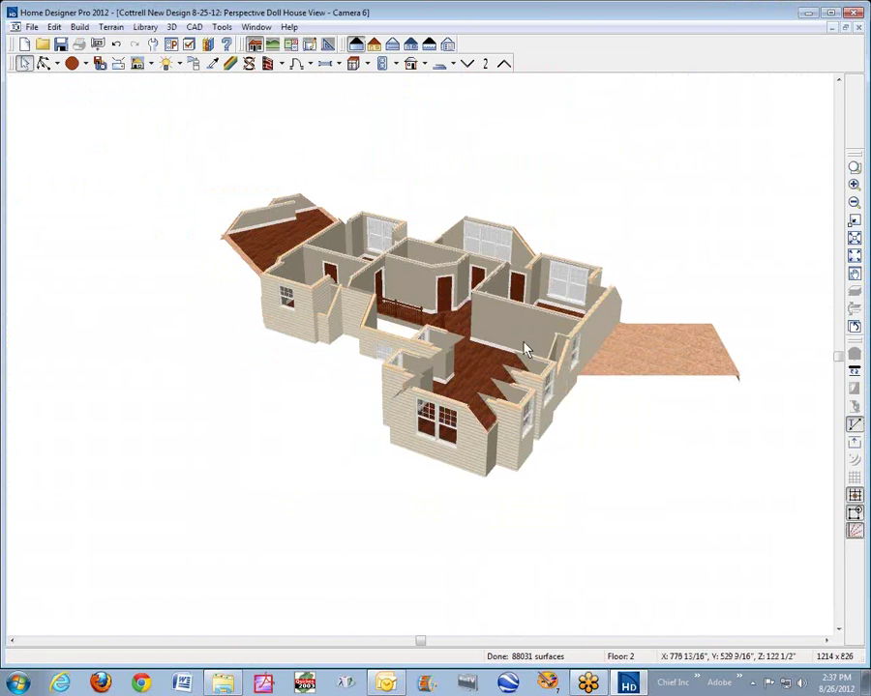
click(43, 63)
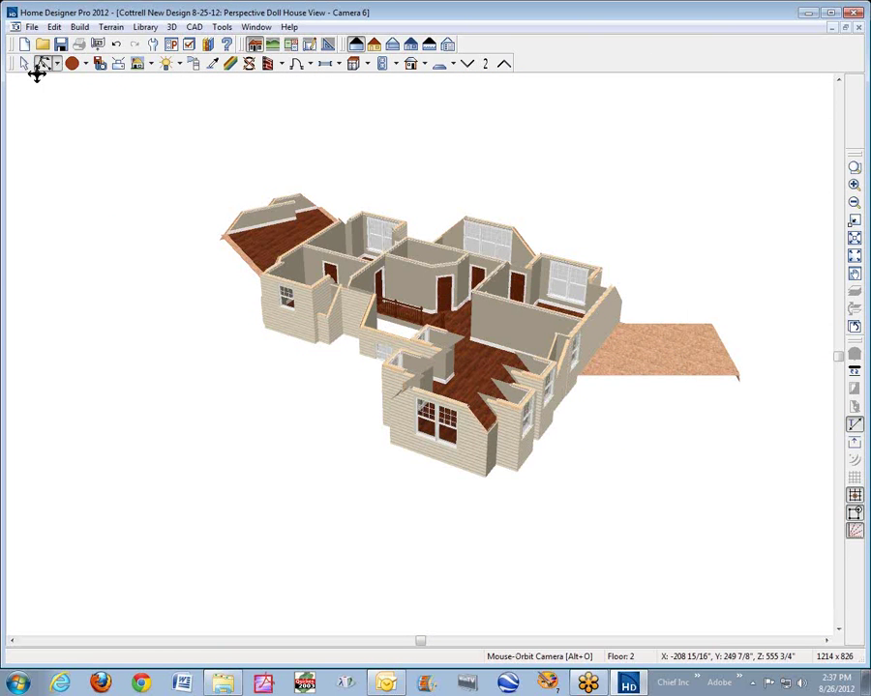
drag(463, 368, 343, 442)
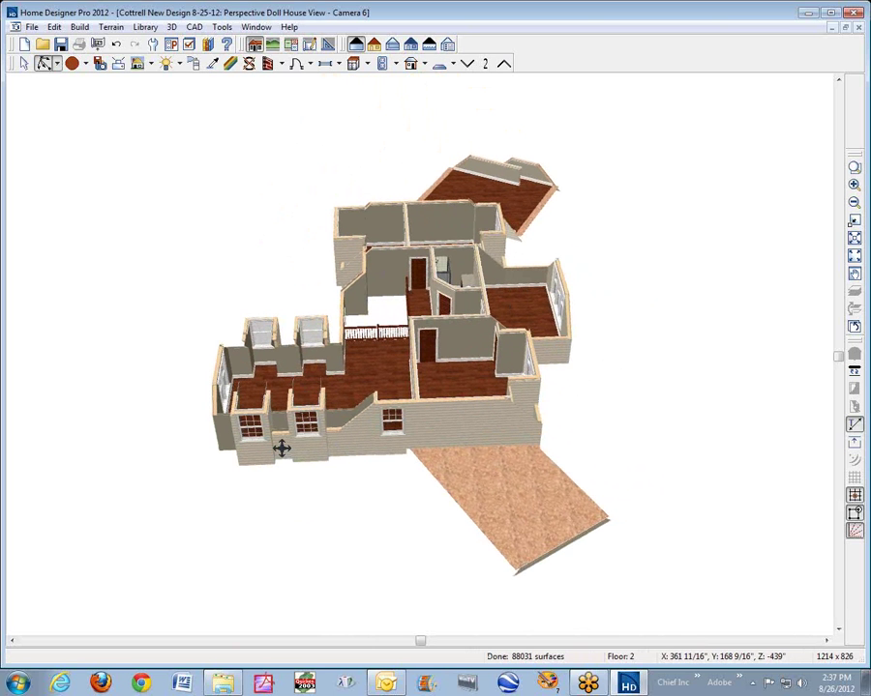
drag(298, 477, 591, 370)
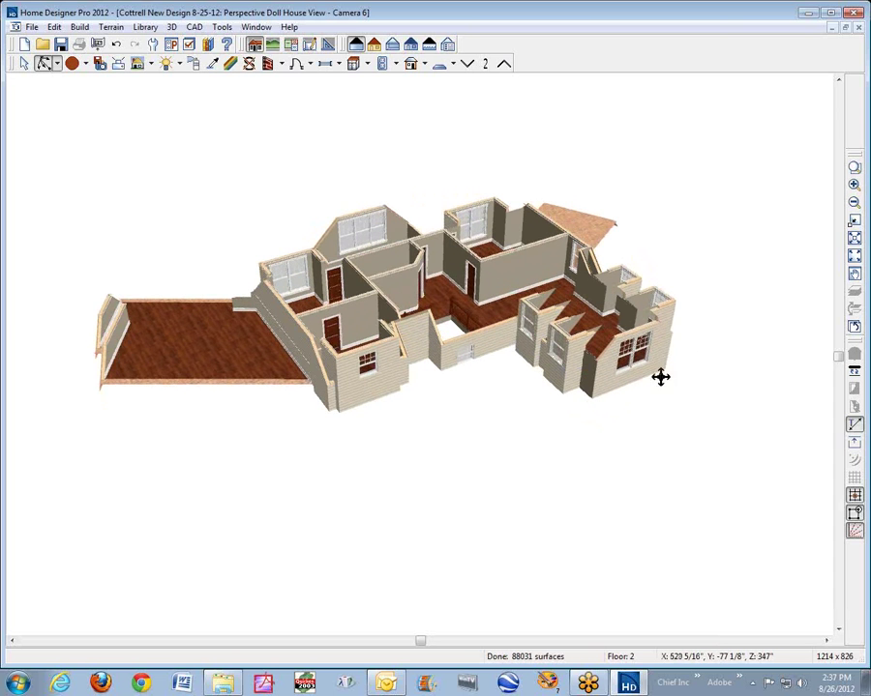
drag(587, 350, 526, 333)
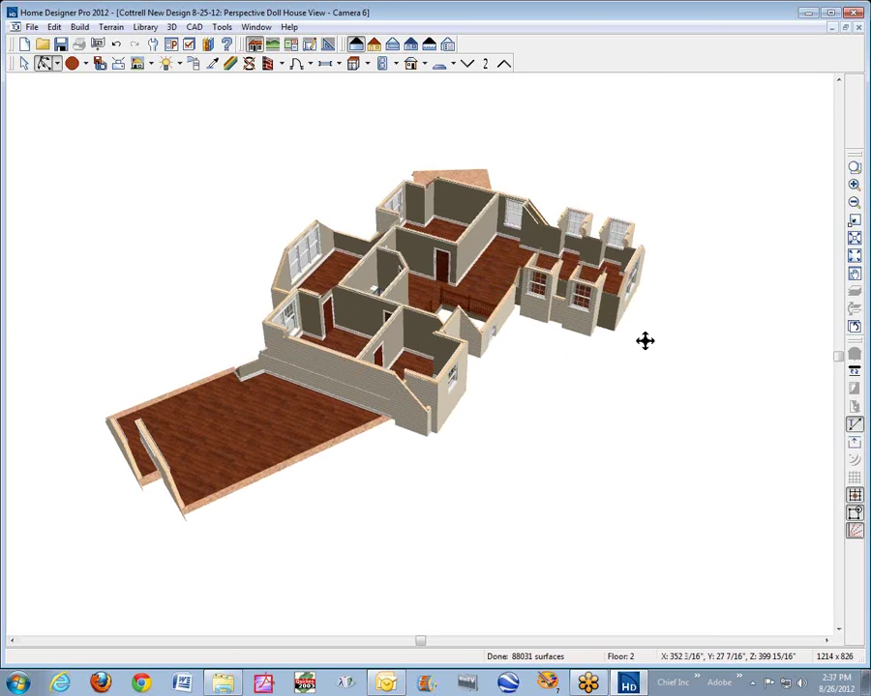
Step: Move the short attic wall between the stairwell wall and the upper-left dormer inward in the second-floor plan
key(ctrl+Tab)
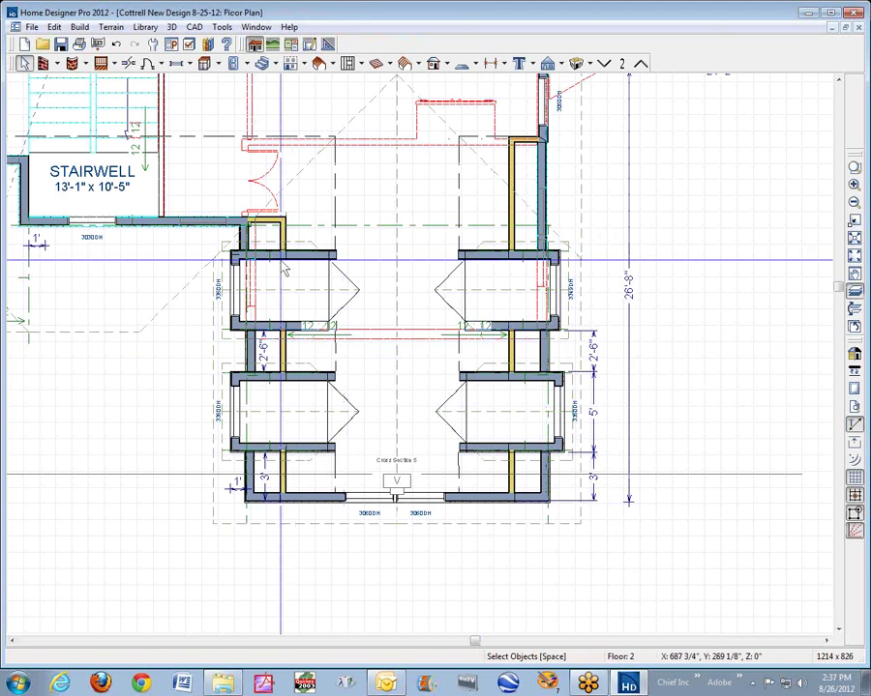
scroll(285, 271, up, 4)
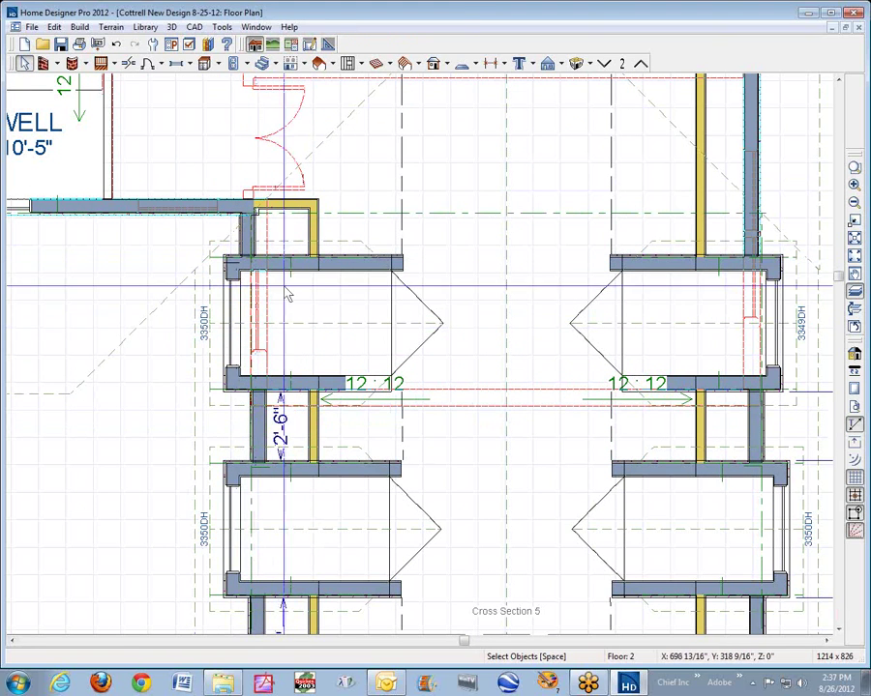
click(305, 166)
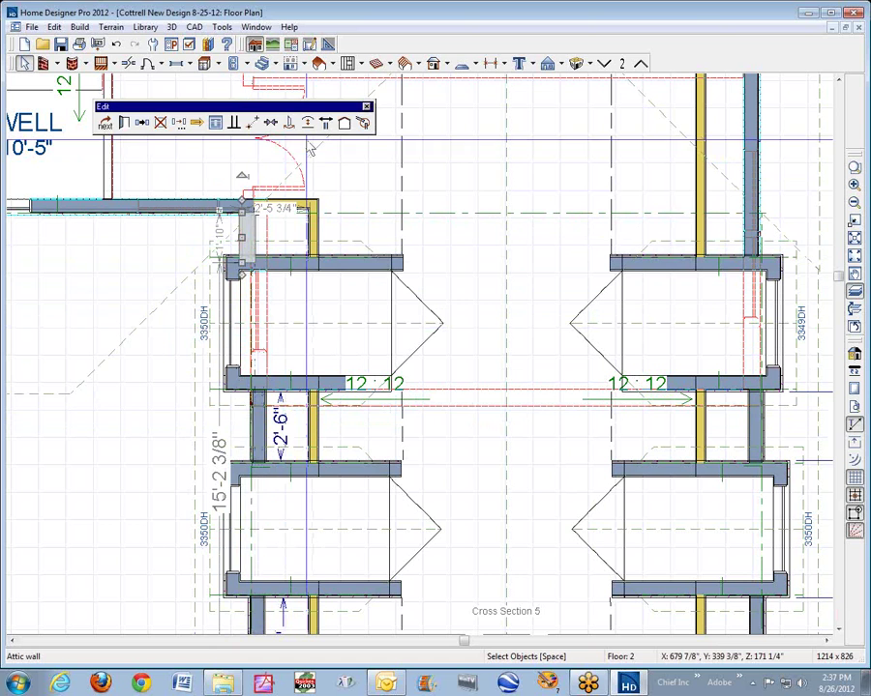
click(257, 245)
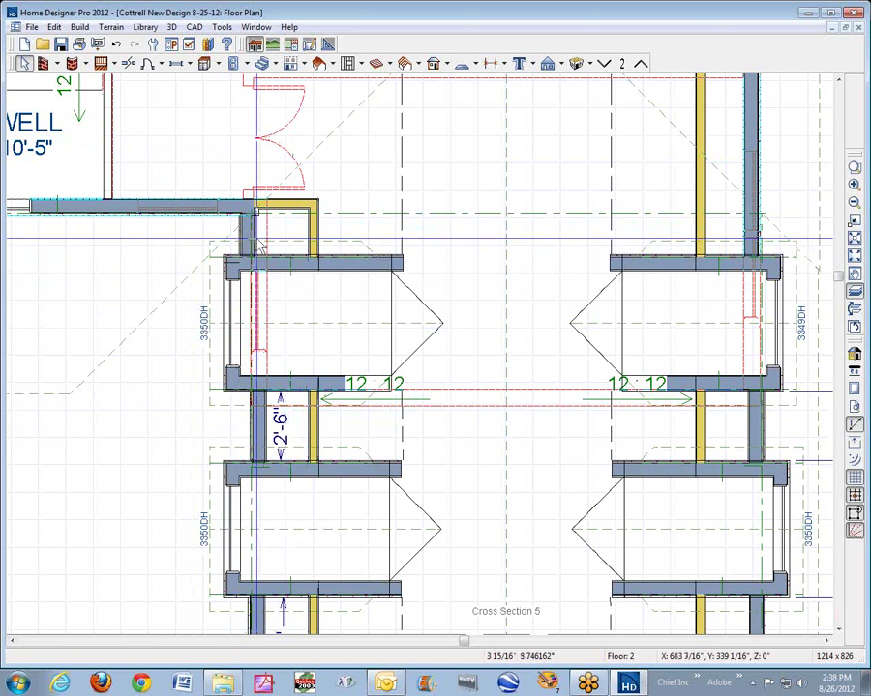
click(257, 246)
click(244, 242)
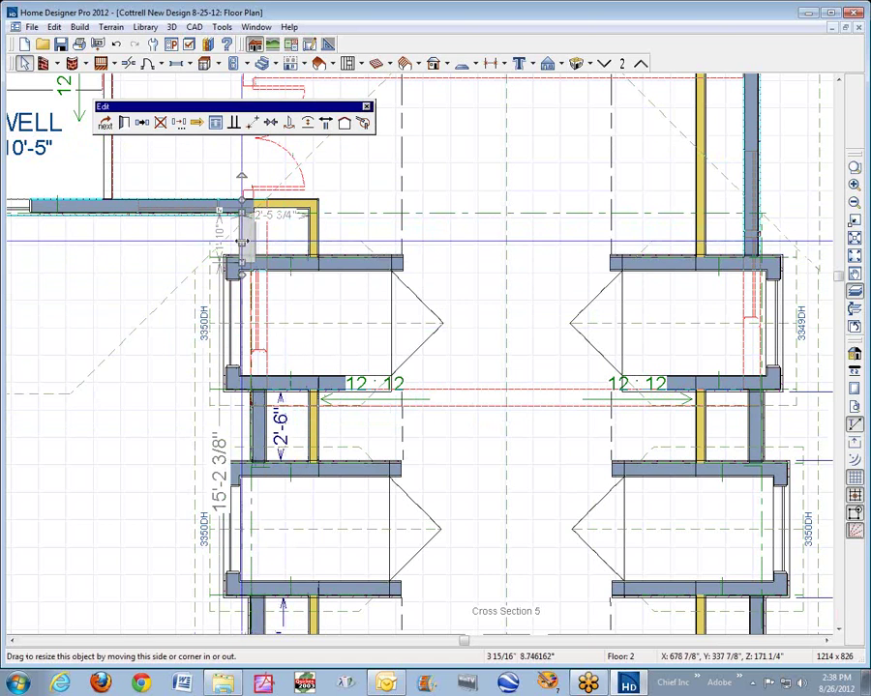
drag(242, 240, 258, 244)
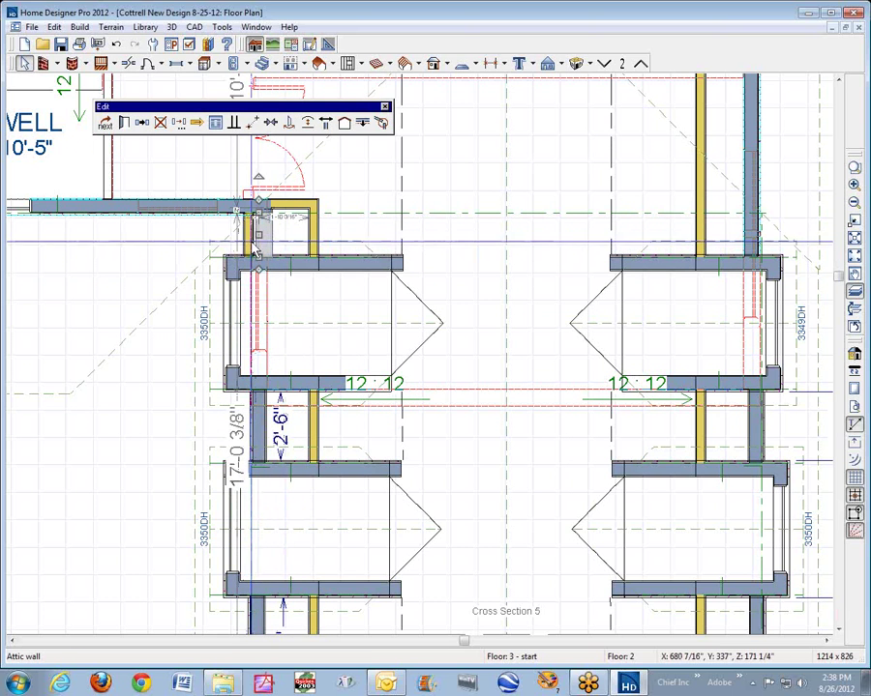
Step: Line up the short attic wall beside the stairwell with the wall below and check it in the overview and doll house view
mouse_move(255, 244)
mouse_down()
mouse_move(253, 234)
mouse_move(268, 245)
mouse_up()
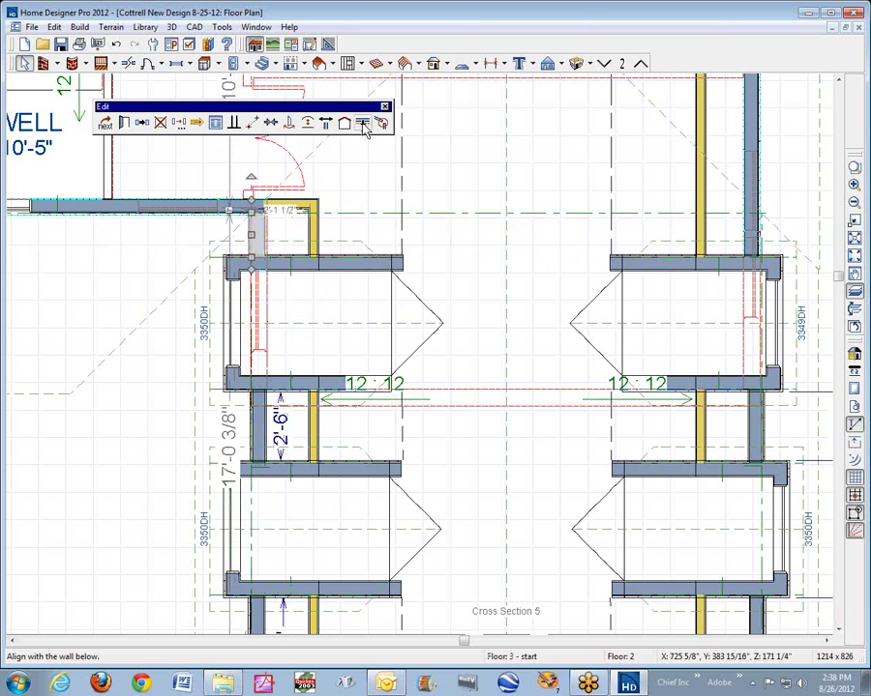
click(448, 179)
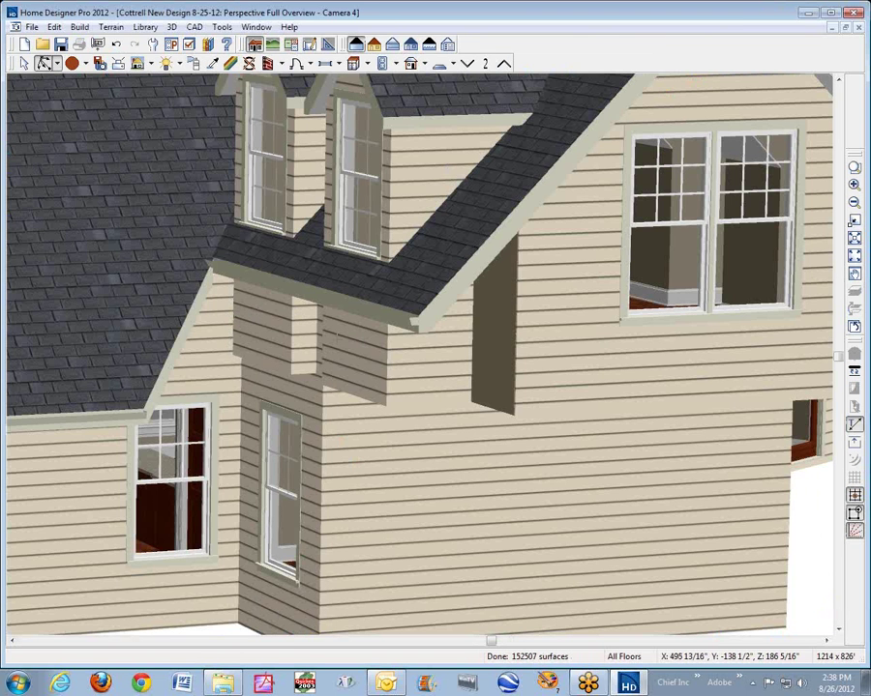
click(310, 329)
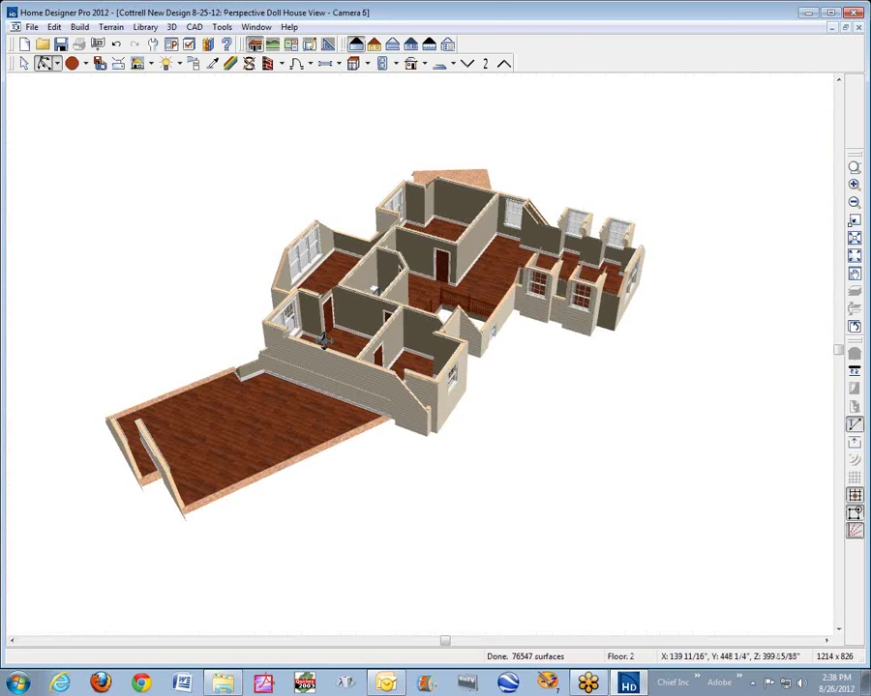
key(ctrl+F4)
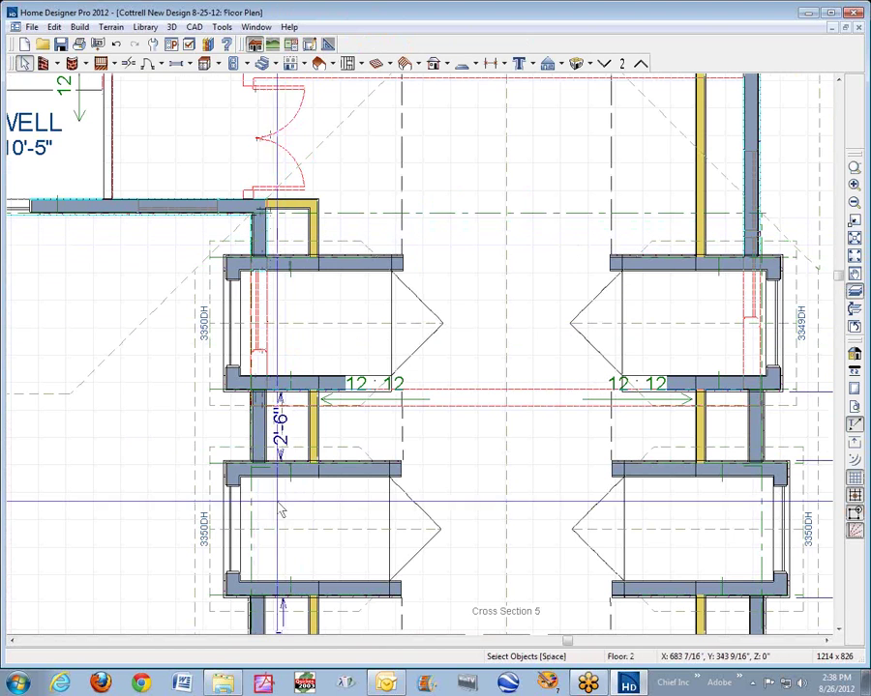
Step: Extend both ends of the double-window gable wall to the outer corner walls, making it 18'-7 1/2" long
click(838, 630)
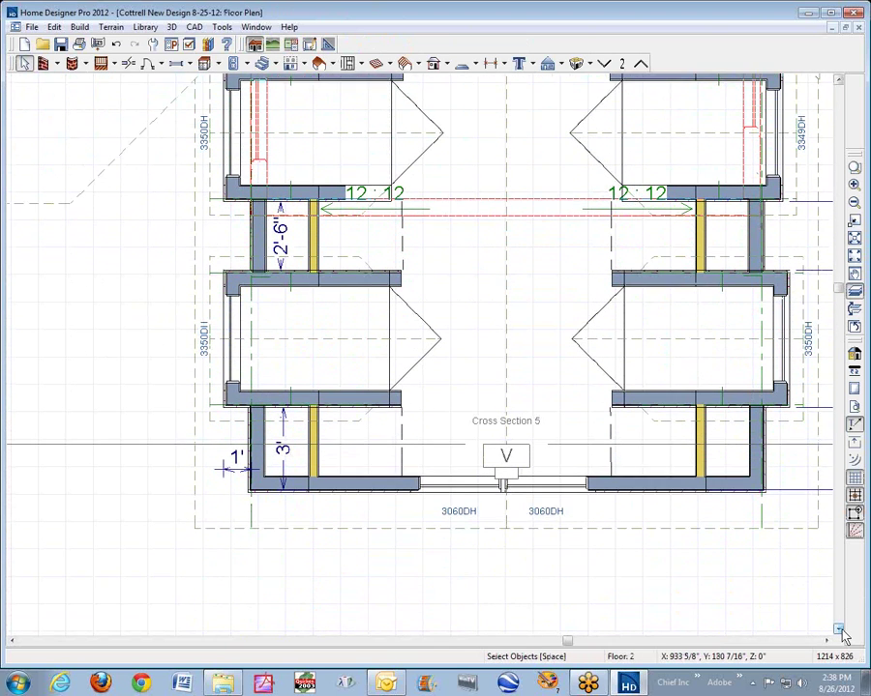
click(839, 630)
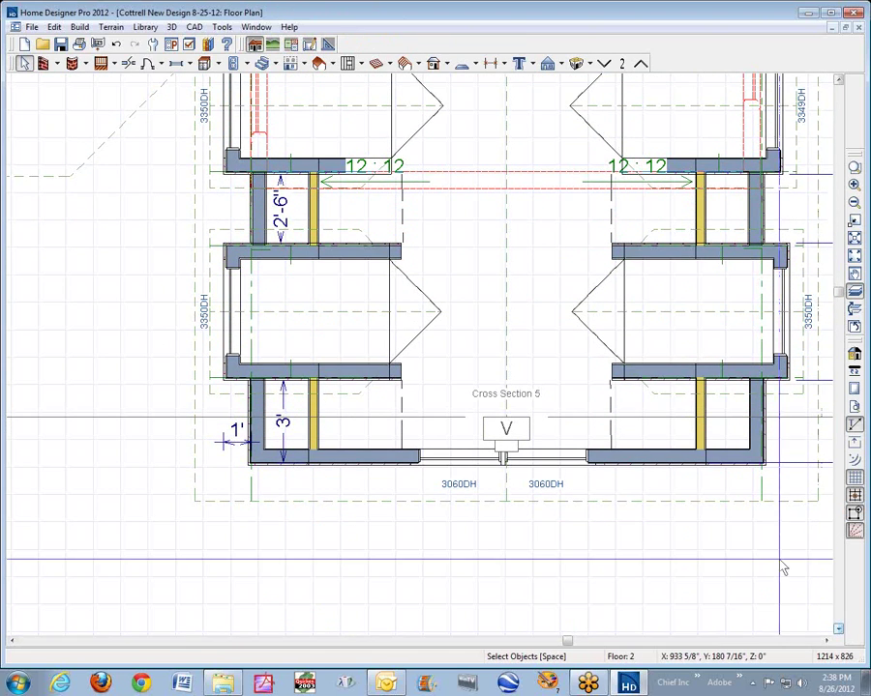
click(254, 463)
click(340, 464)
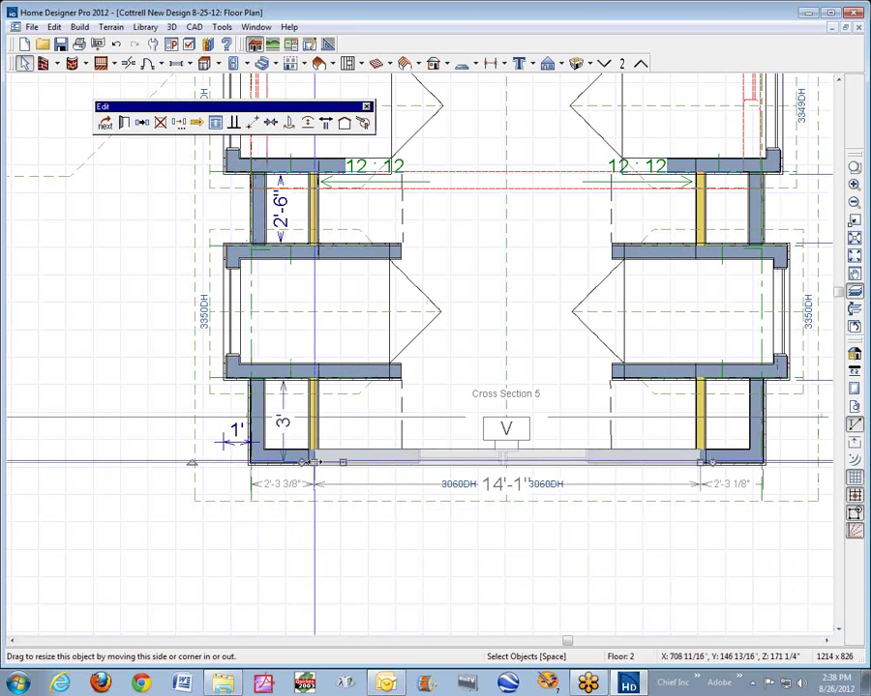
drag(316, 463, 245, 460)
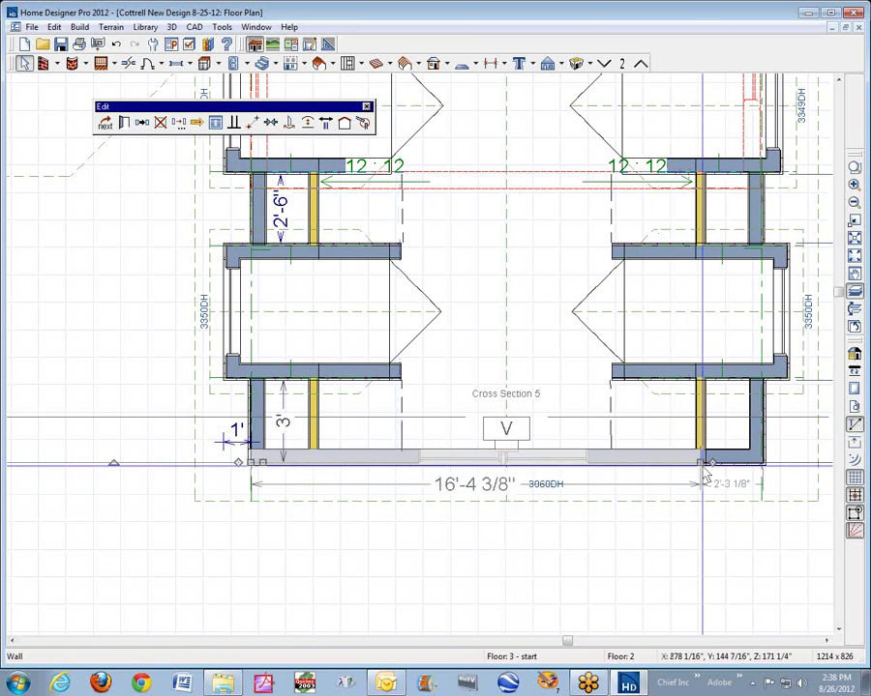
drag(709, 463, 765, 461)
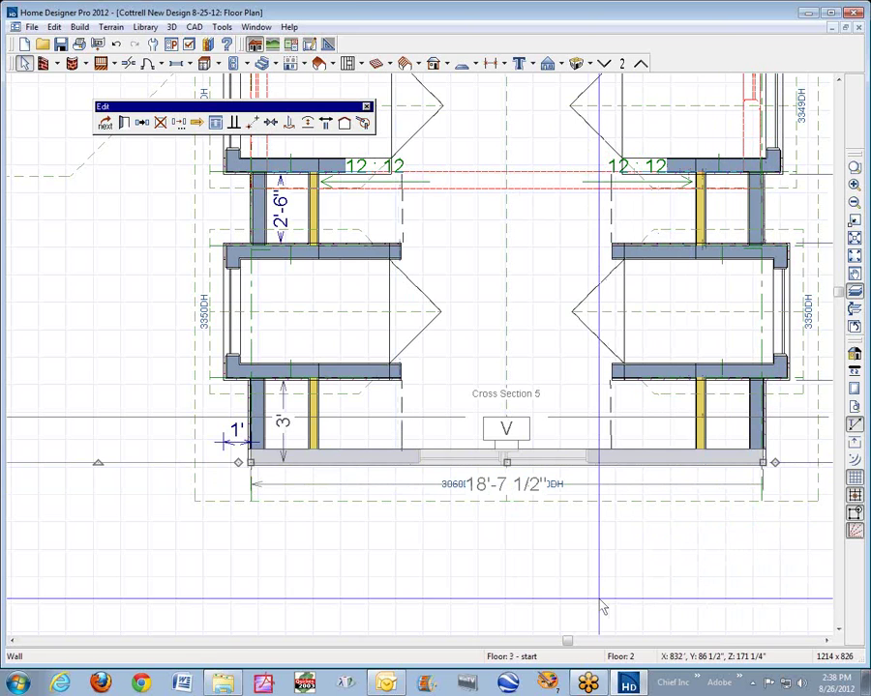
Step: Check the extended gable wall and its corners in the perspective overview, the cross section and the doll house view
key(F9)
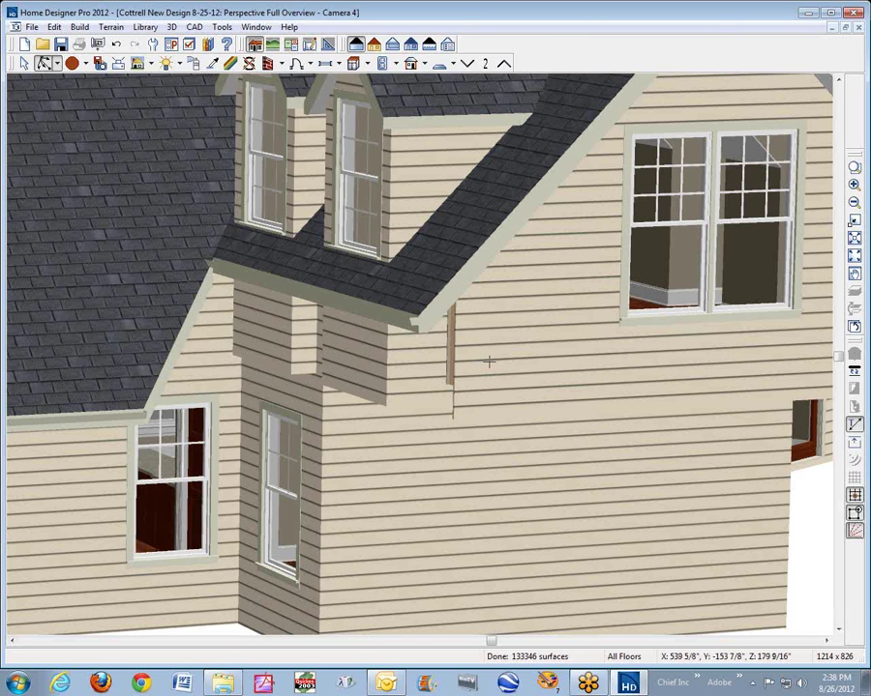
click(489, 362)
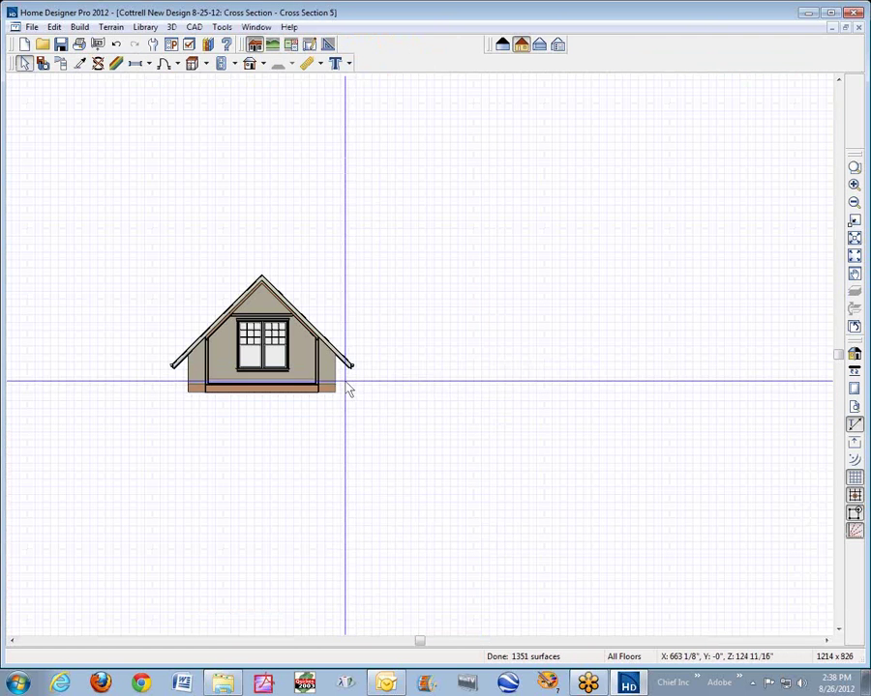
key(ctrl+w)
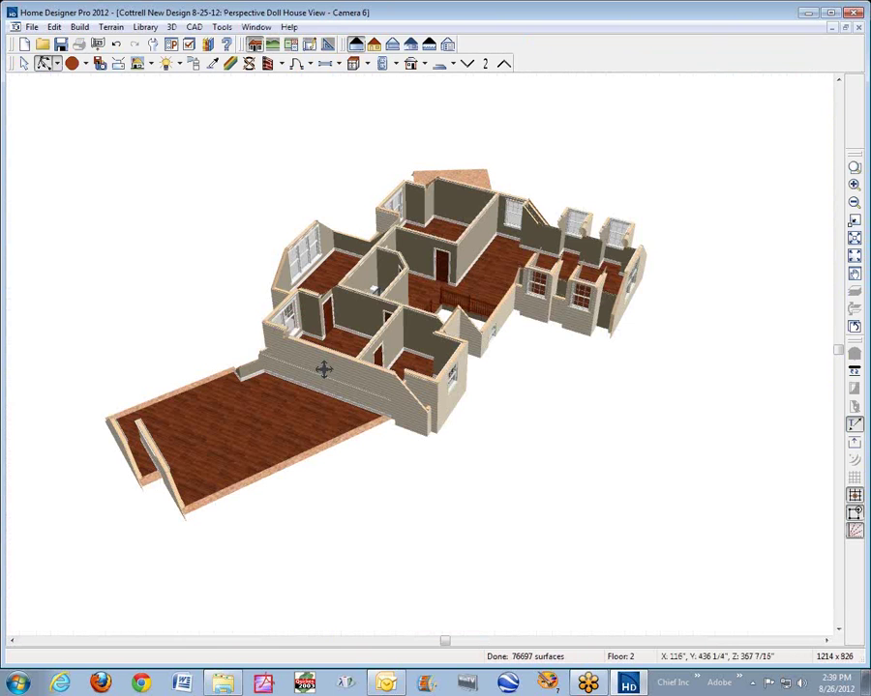
drag(264, 391, 502, 477)
key(ctrl+Tab)
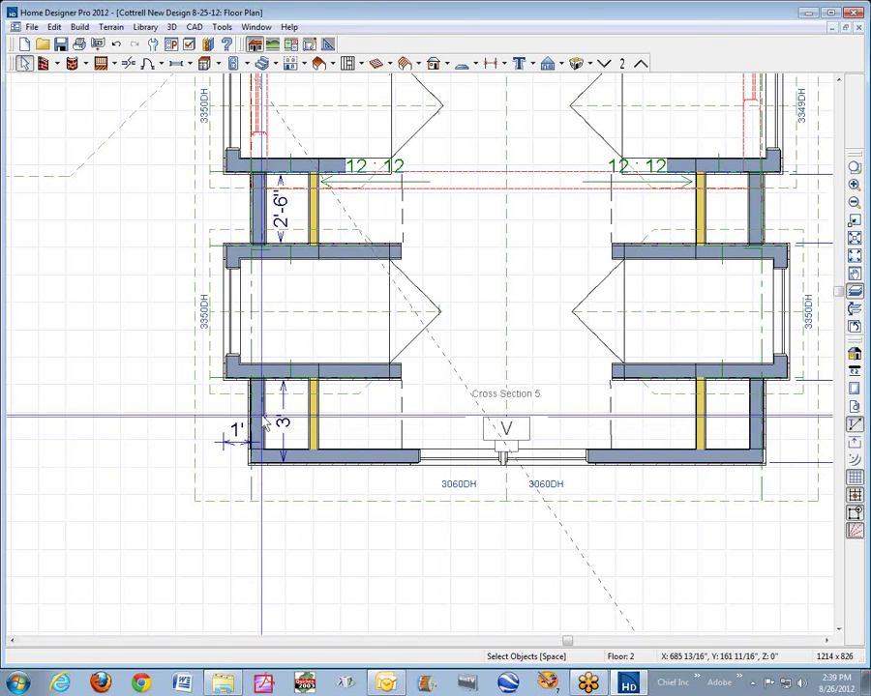
Step: Set the two short side walls at the lower wing's gable corners to No Room Def. with Attic Wall turned off
click(256, 435)
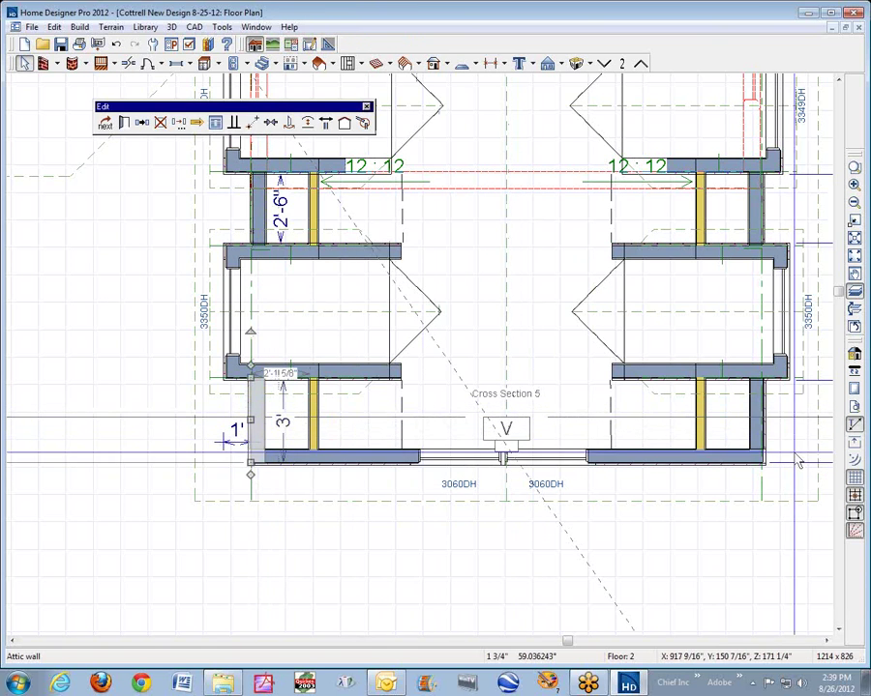
shift+click(758, 438)
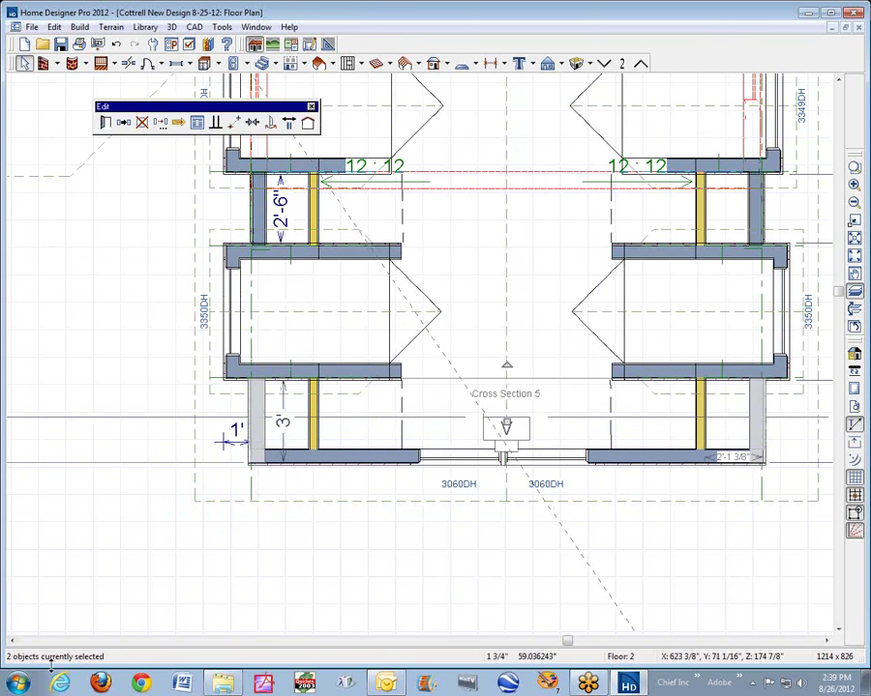
click(108, 123)
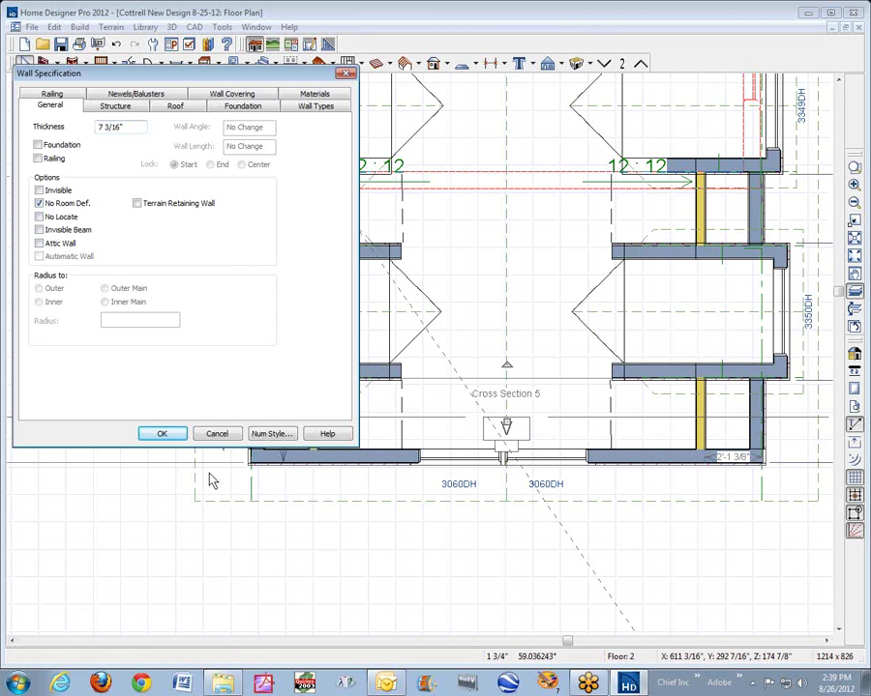
click(162, 435)
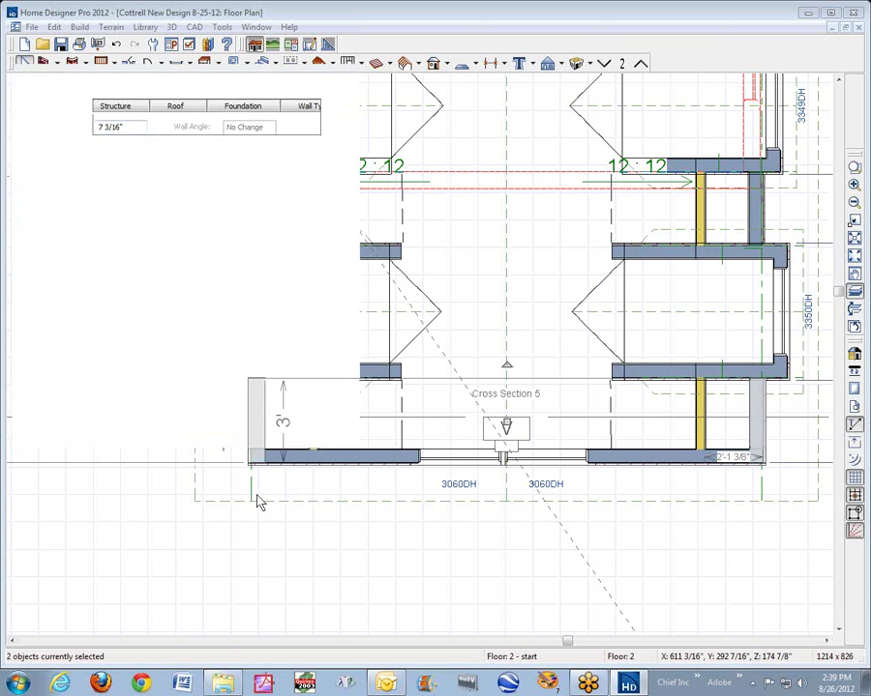
click(339, 522)
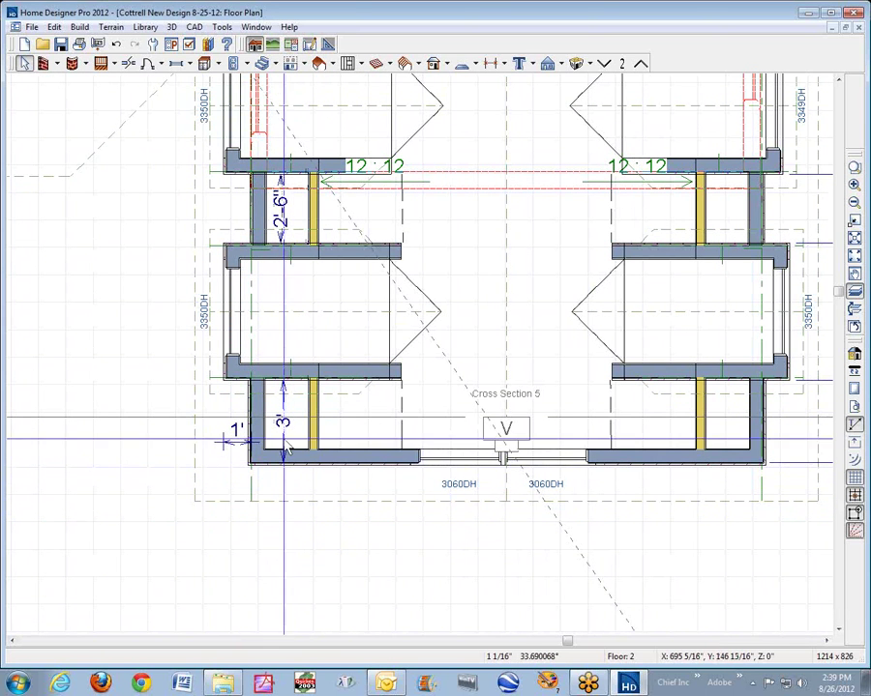
Step: Examine the gable corner and dormer walls from several sides in the overview and doll house view, and close the cross section and doll house
key(ctrl+Tab)
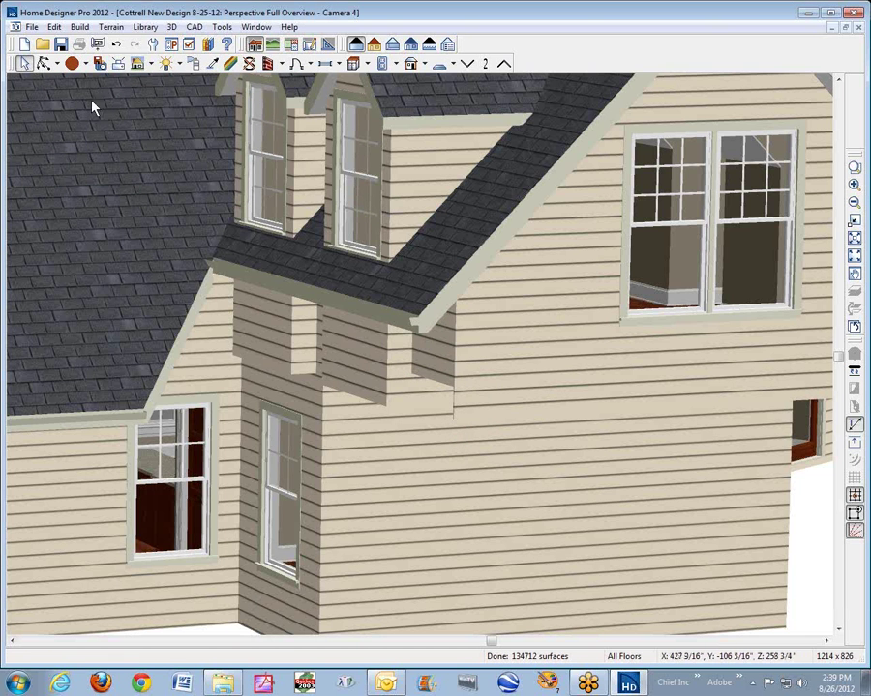
click(44, 63)
drag(631, 324, 594, 315)
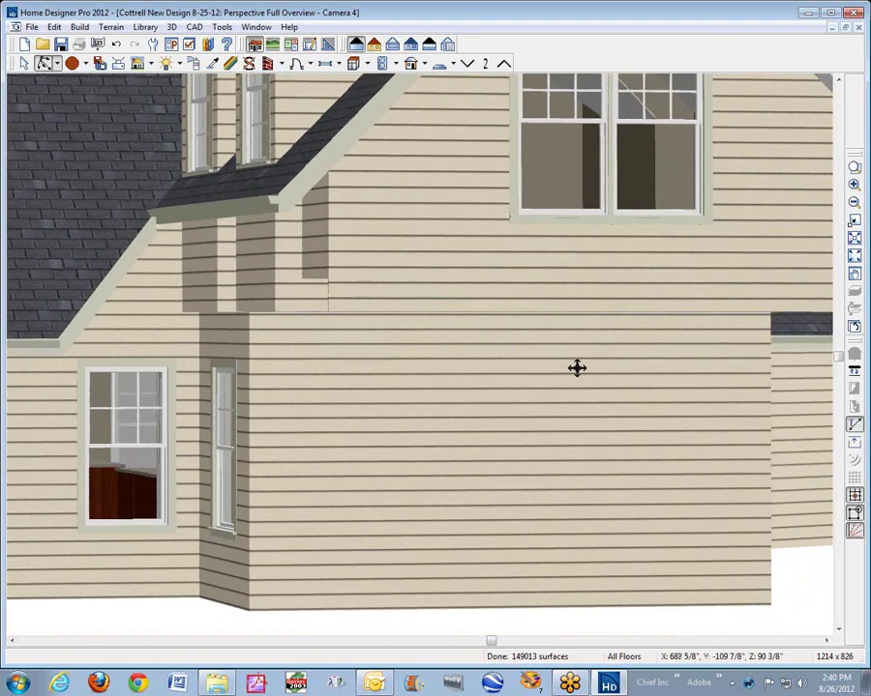
drag(522, 370, 550, 358)
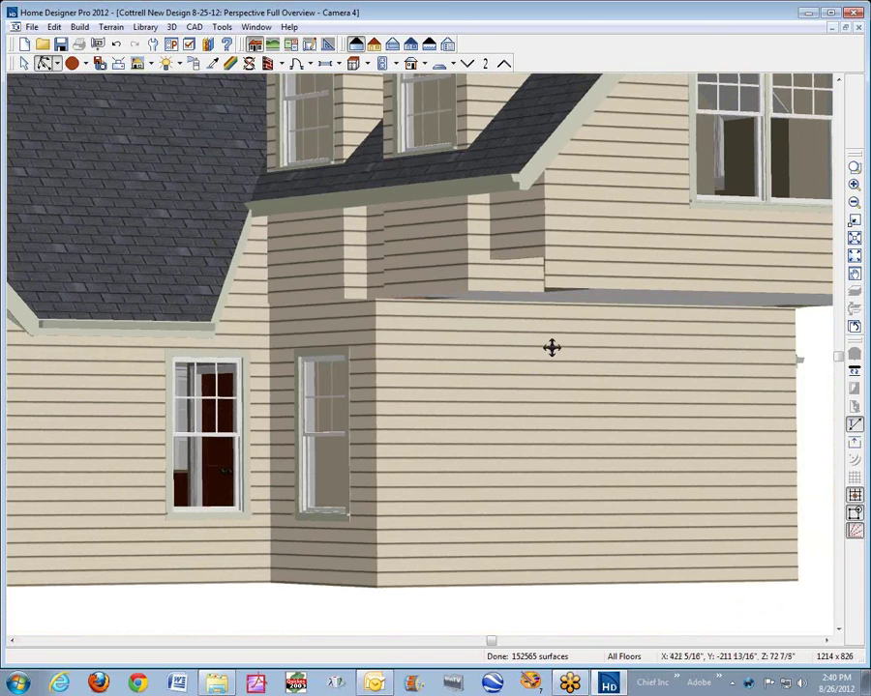
key(ctrl+Tab)
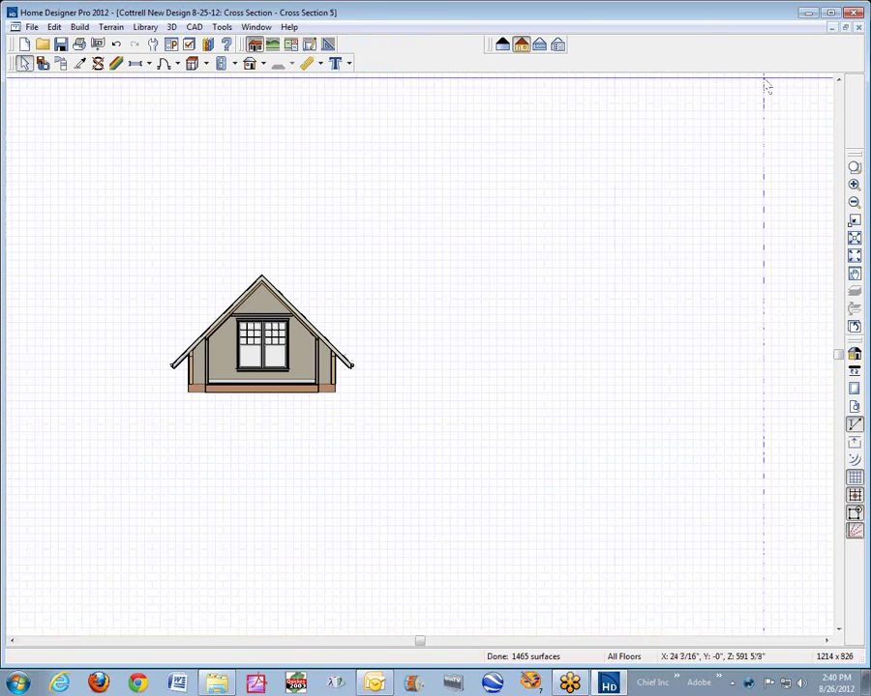
click(859, 27)
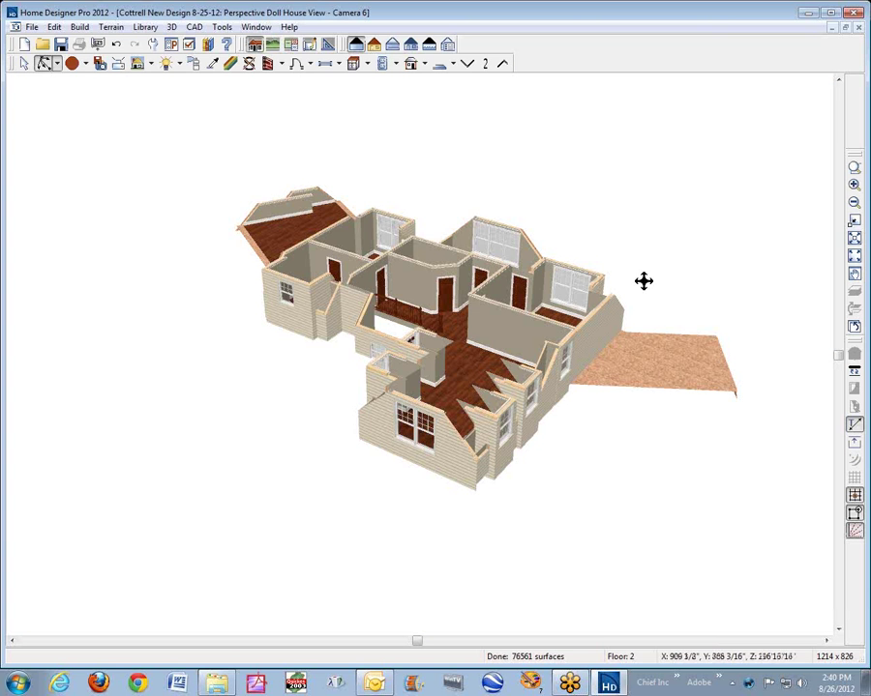
drag(439, 418, 458, 346)
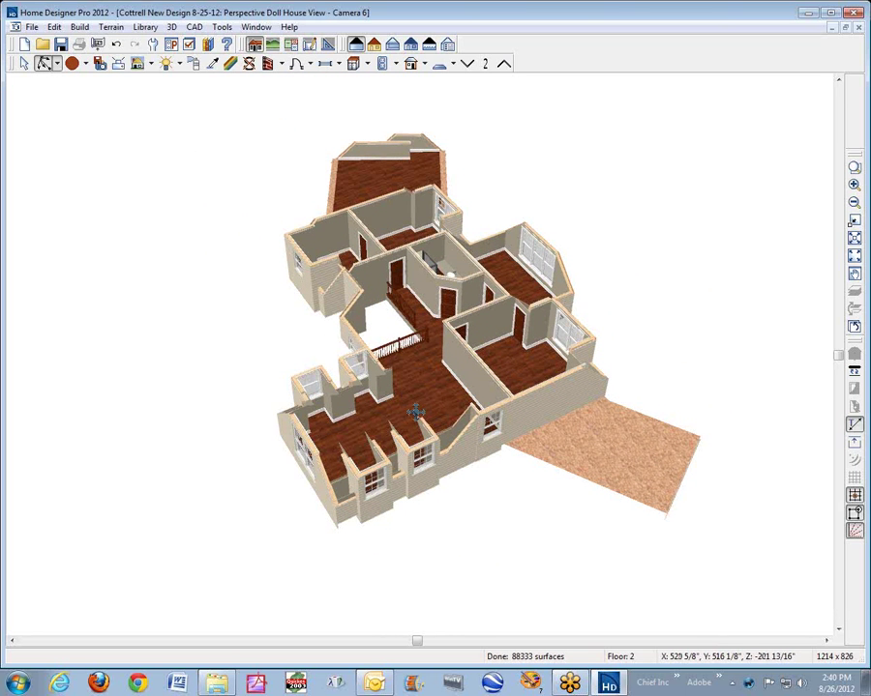
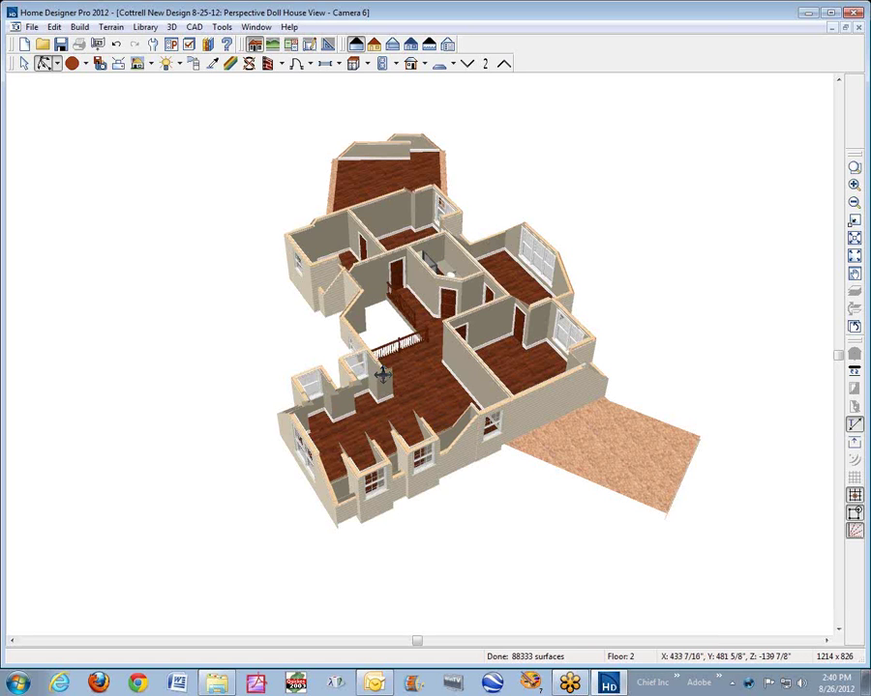
drag(386, 441, 446, 484)
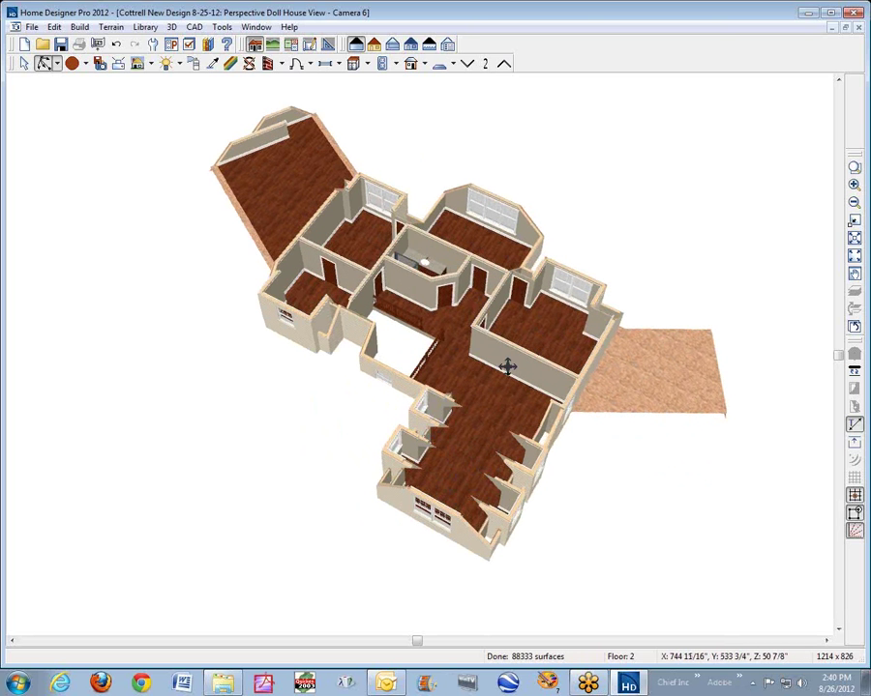
click(858, 28)
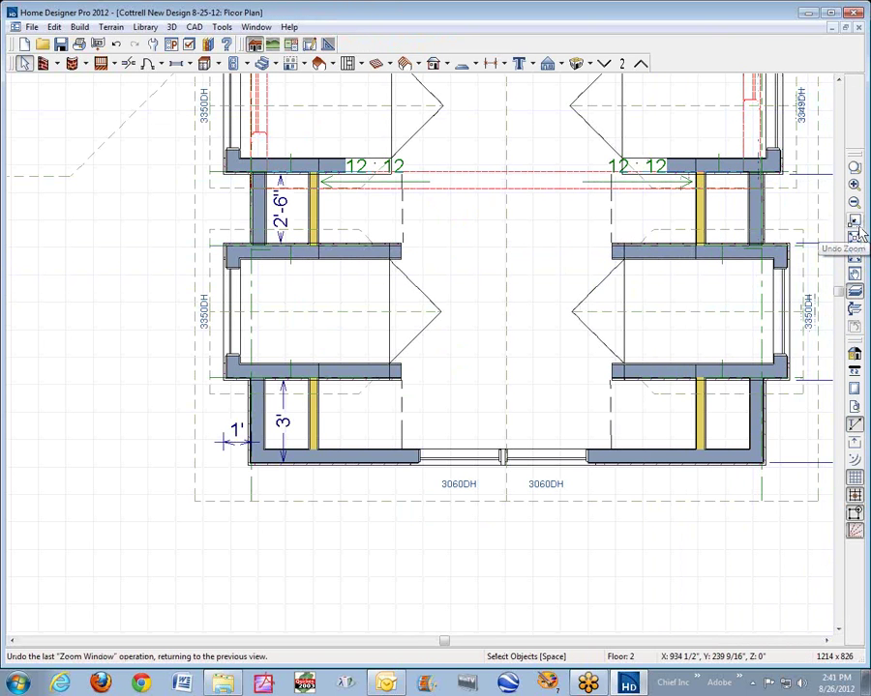
Step: Show the first-floor plan around the dining room below the dormer wing
click(857, 234)
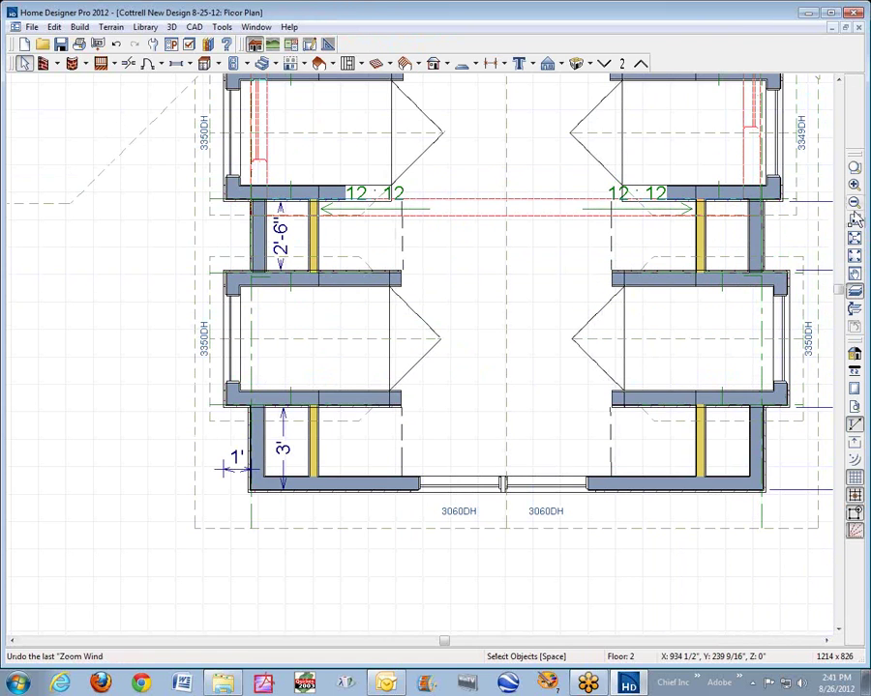
click(854, 201)
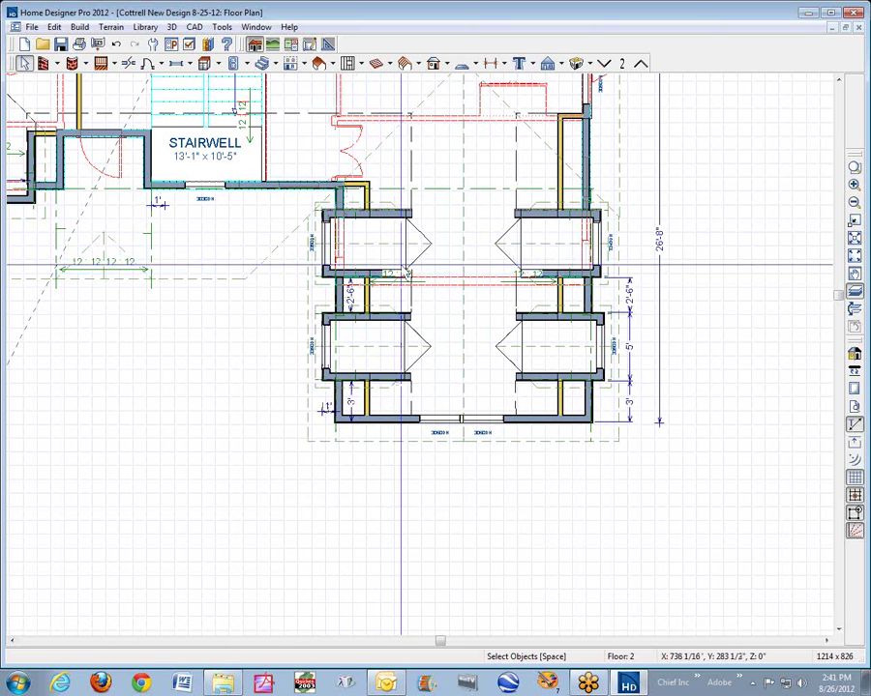
click(607, 67)
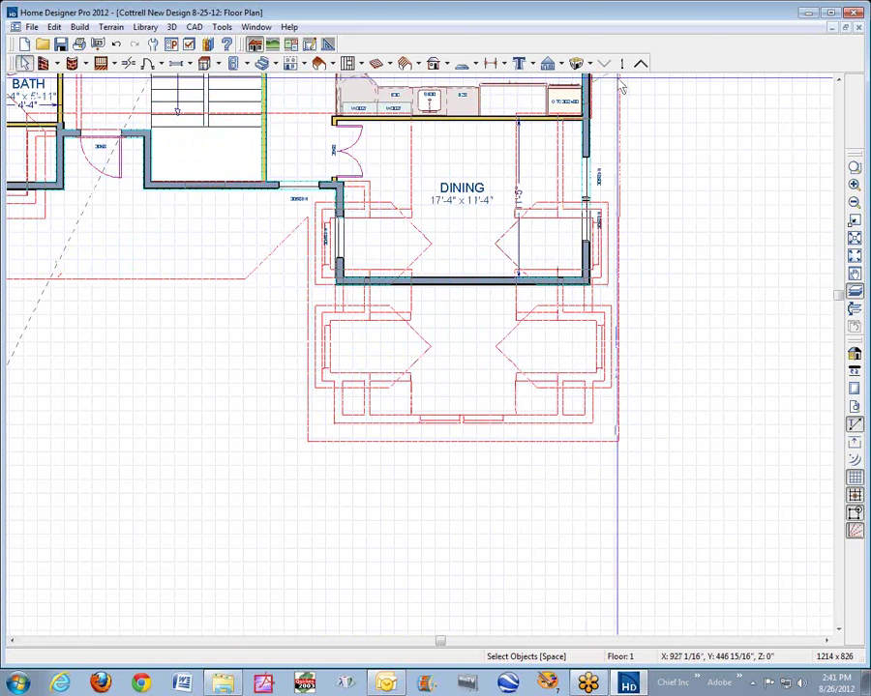